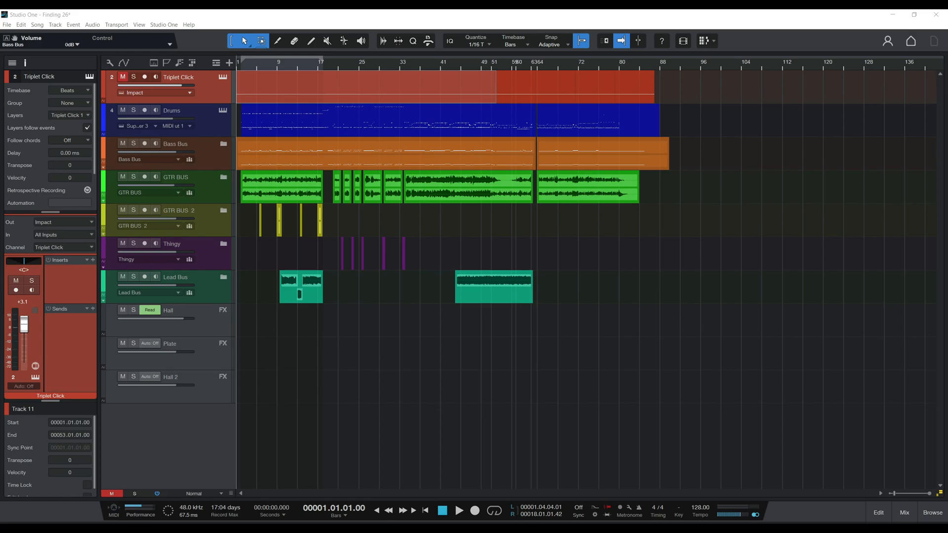
Step: Review the Drums track's Superior Drummer 3 kit, mixer and grooves pages, and close the instrument window
left_click(223, 111)
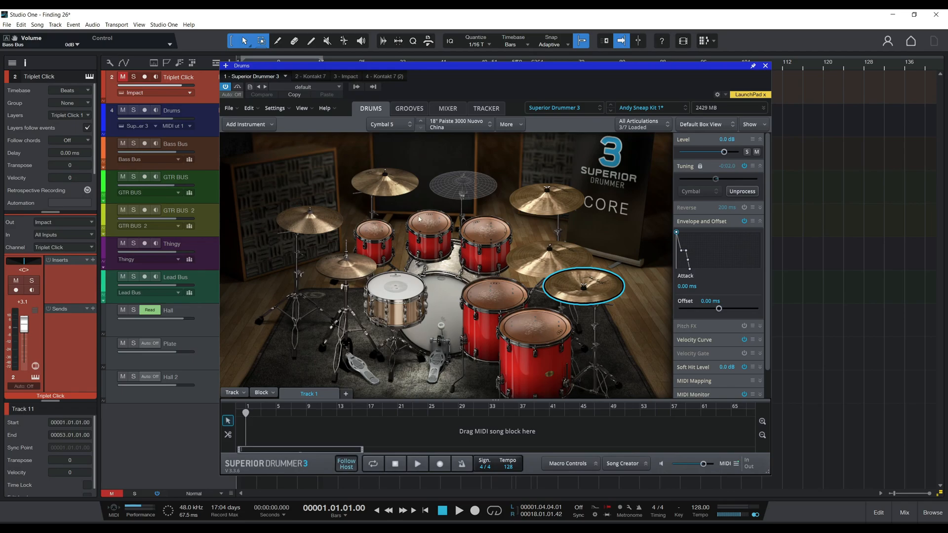
left_click(445, 109)
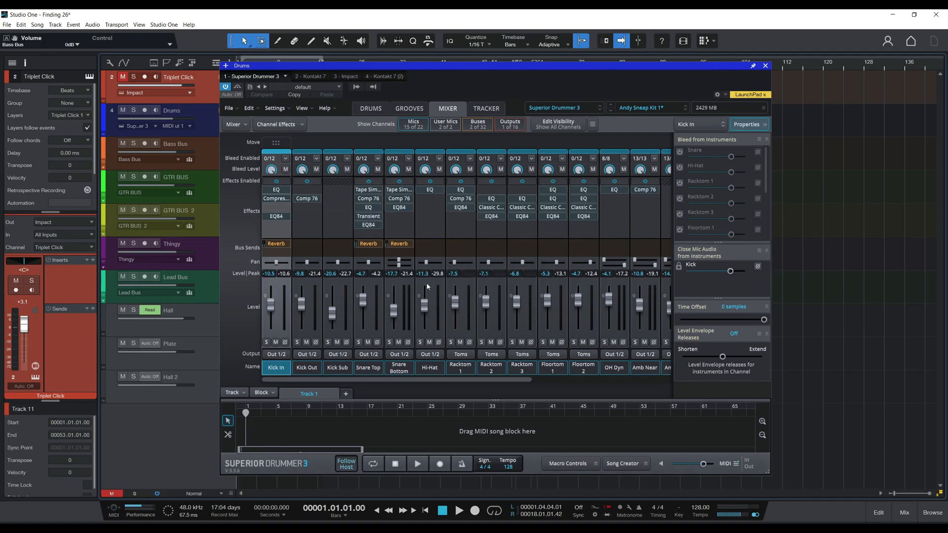
left_click_drag(458, 67, 476, 61)
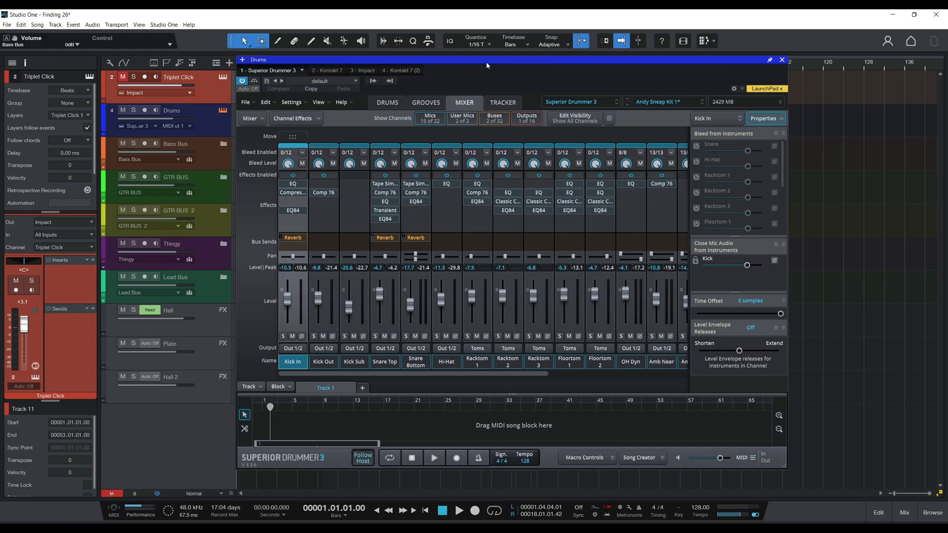
left_click_drag(487, 65, 484, 67)
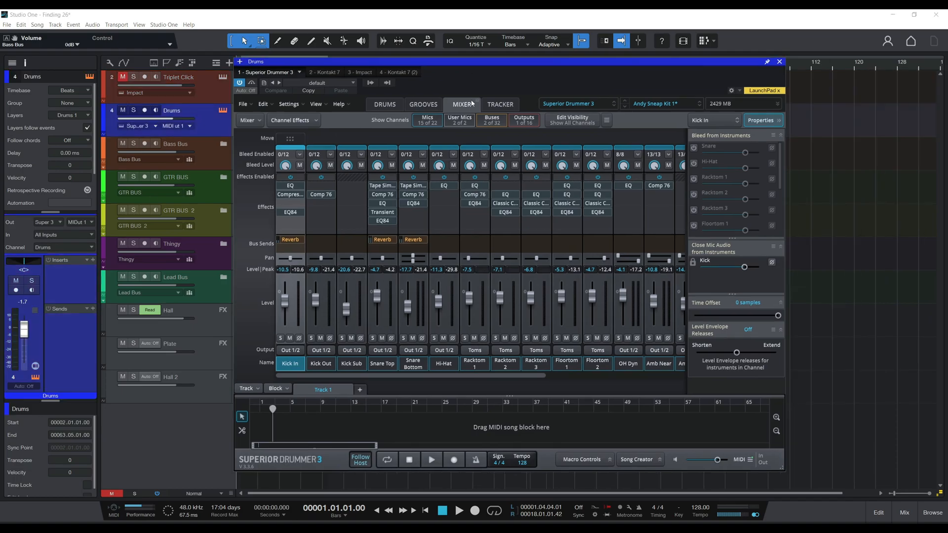
left_click(424, 104)
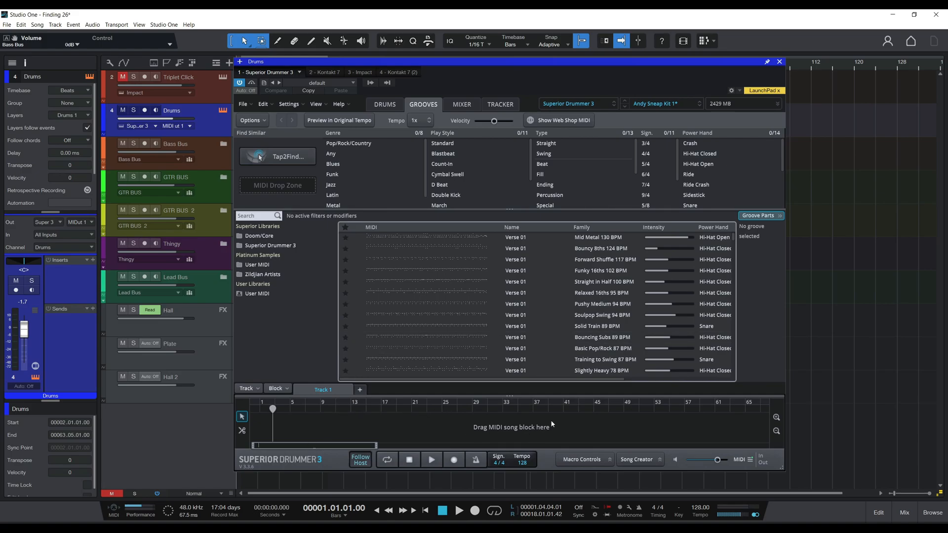
left_click(780, 62)
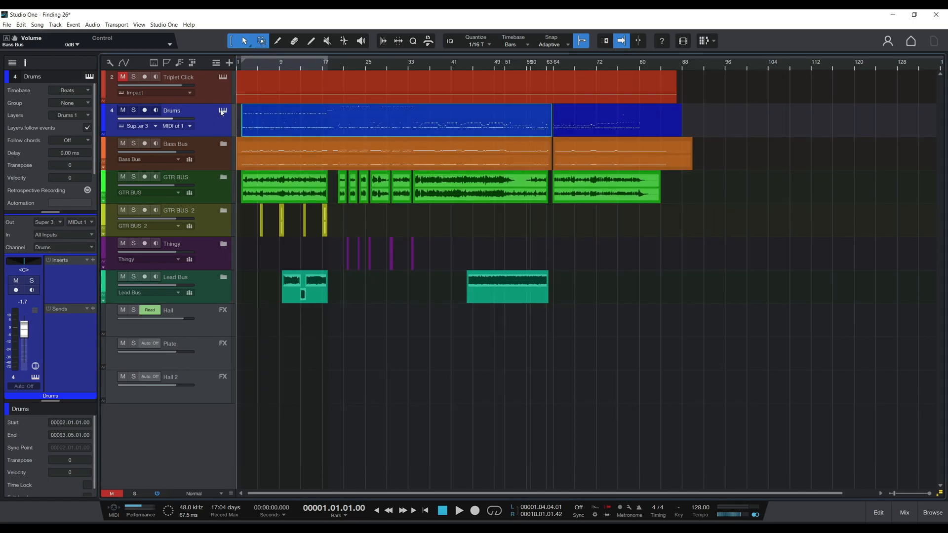
Step: Examine the Drums part's MIDI notes in the editor across the whole song, and close the editor
double_click(253, 129)
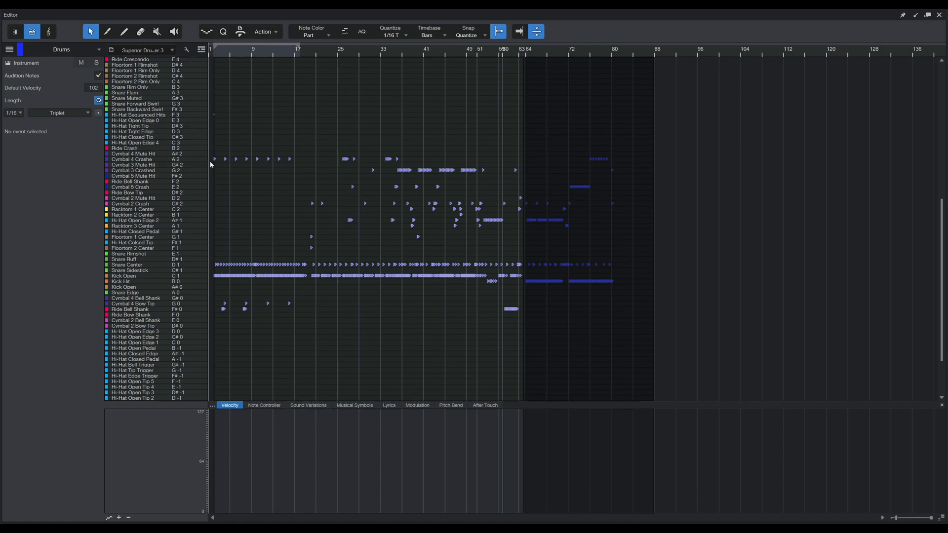
key("e")
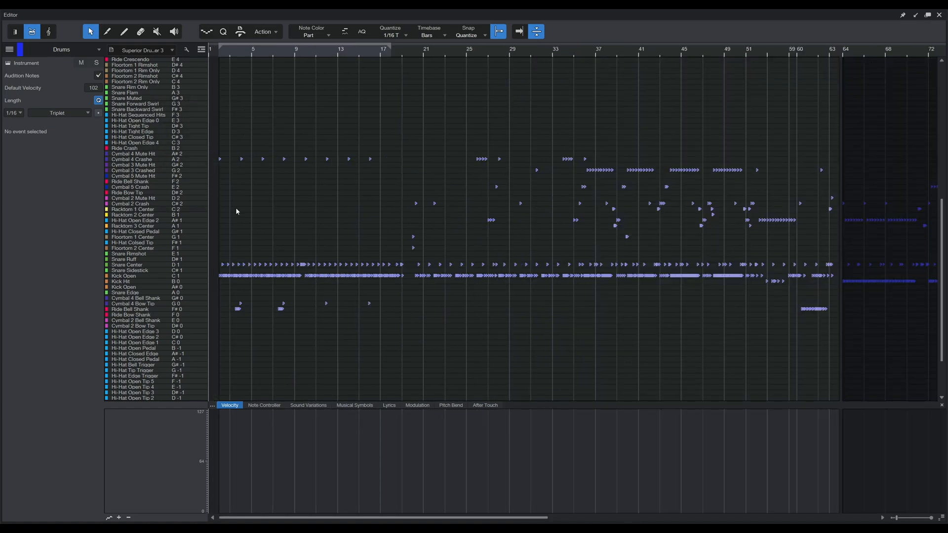
key("w")
key("e")
key("e")
key("e")
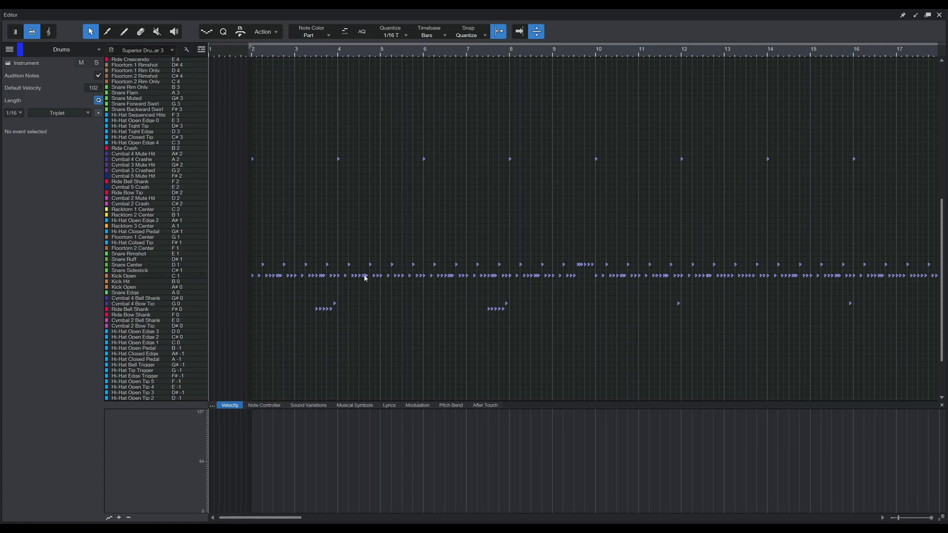
key("w")
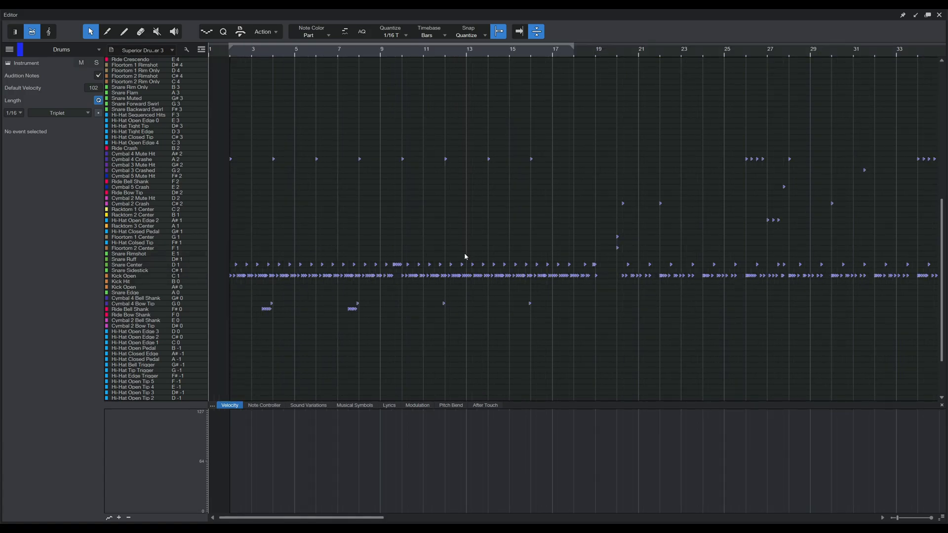
scroll(464, 257, "right", 10)
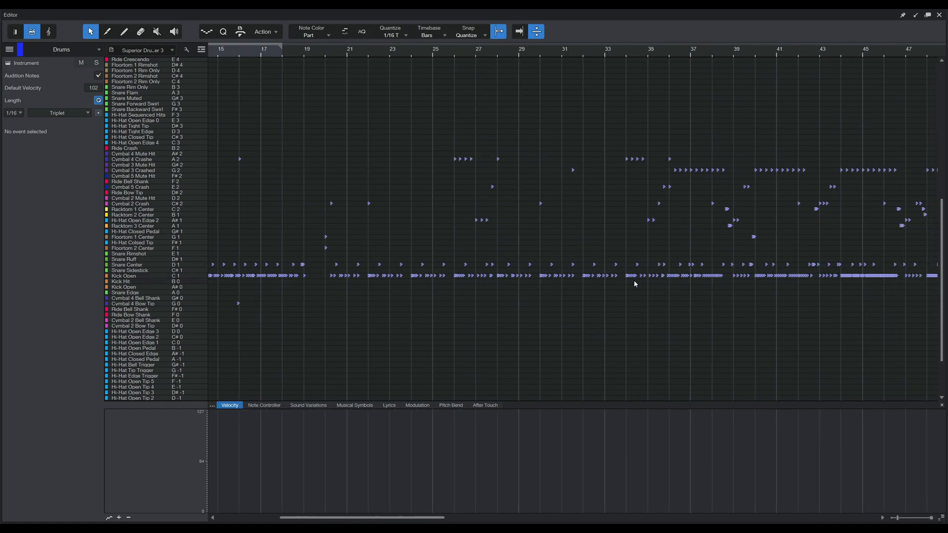
scroll(636, 284, "right", 11)
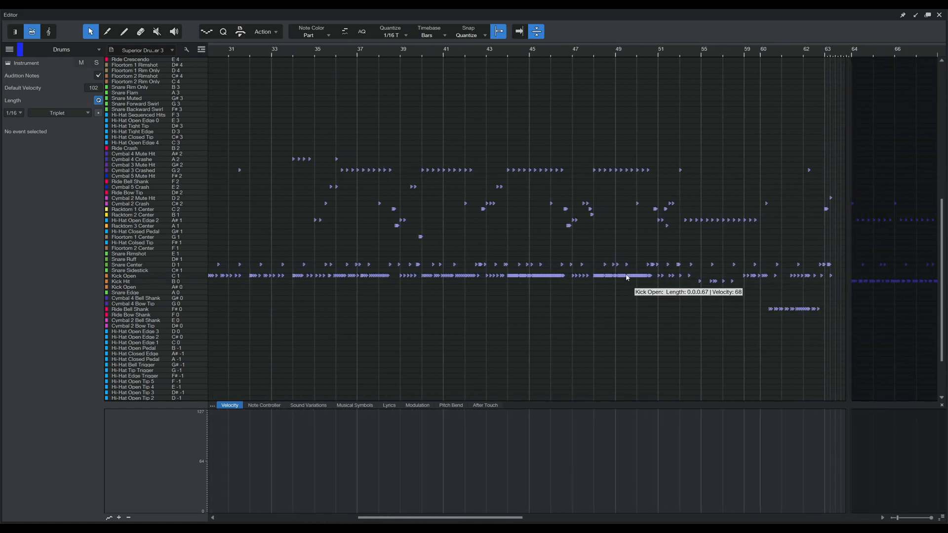
scroll(627, 276, "right", 10)
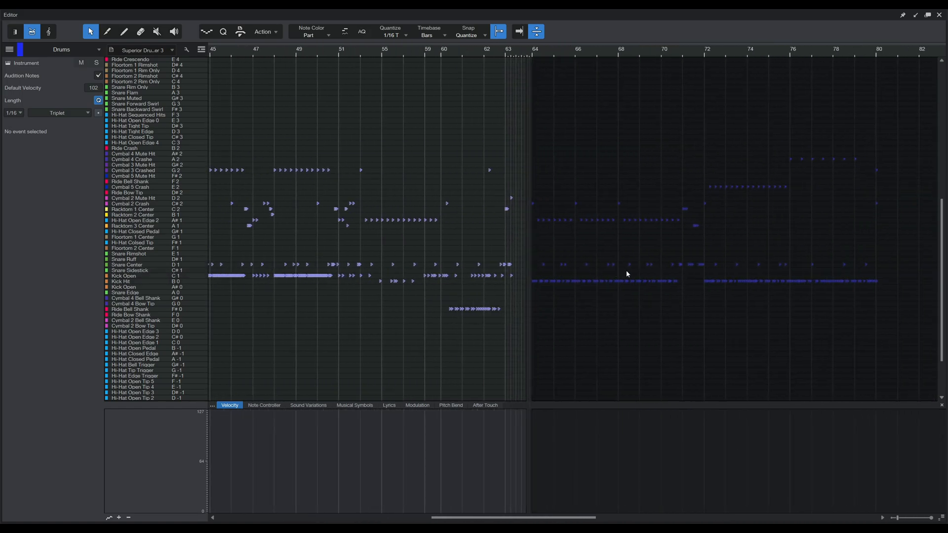
scroll(627, 275, "left", 9)
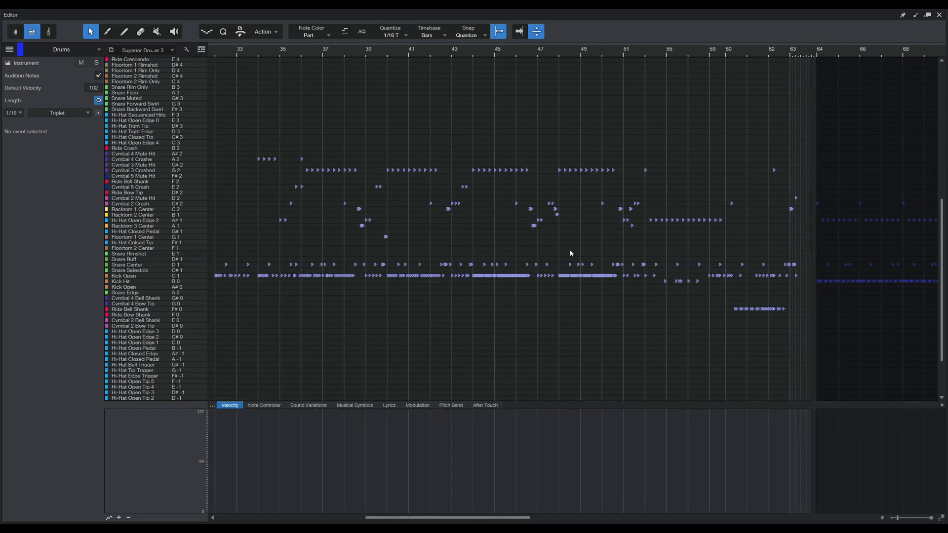
scroll(363, 221, "left", 5)
scroll(360, 233, "up", 1)
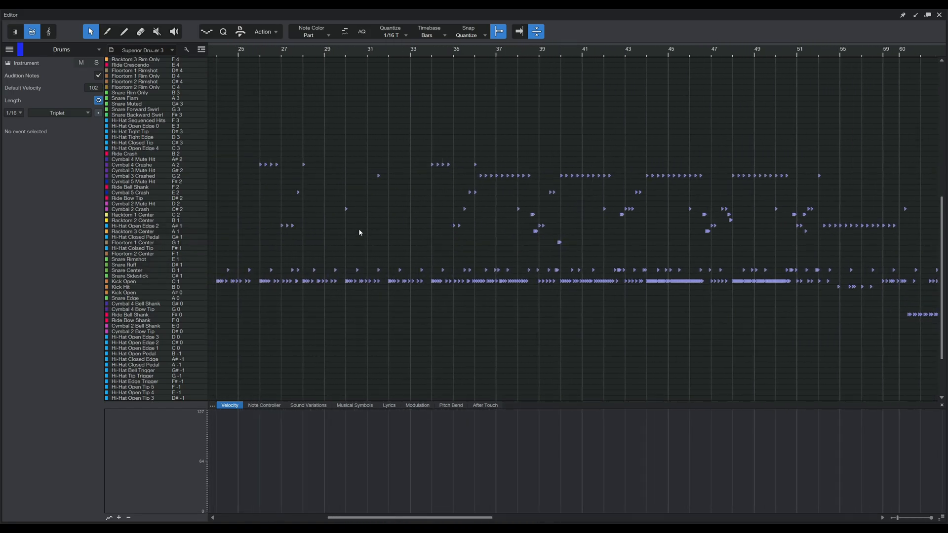
key("F2")
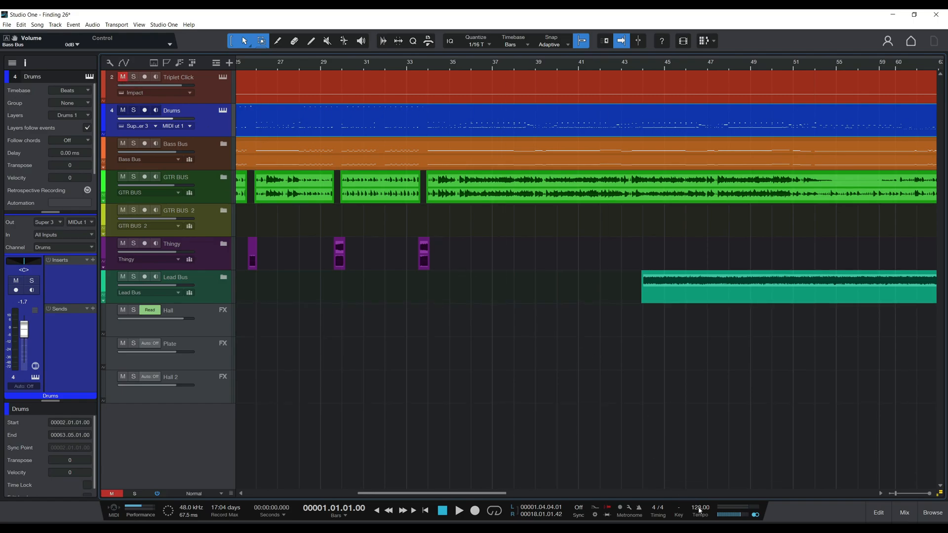
Step: Toggle the Triplet Click track's mute and play the song from bar 4
left_click(126, 78)
left_click(123, 78)
left_click(124, 80)
left_click(123, 77)
left_click_drag(432, 493, 324, 493)
left_click(265, 63)
key("space")
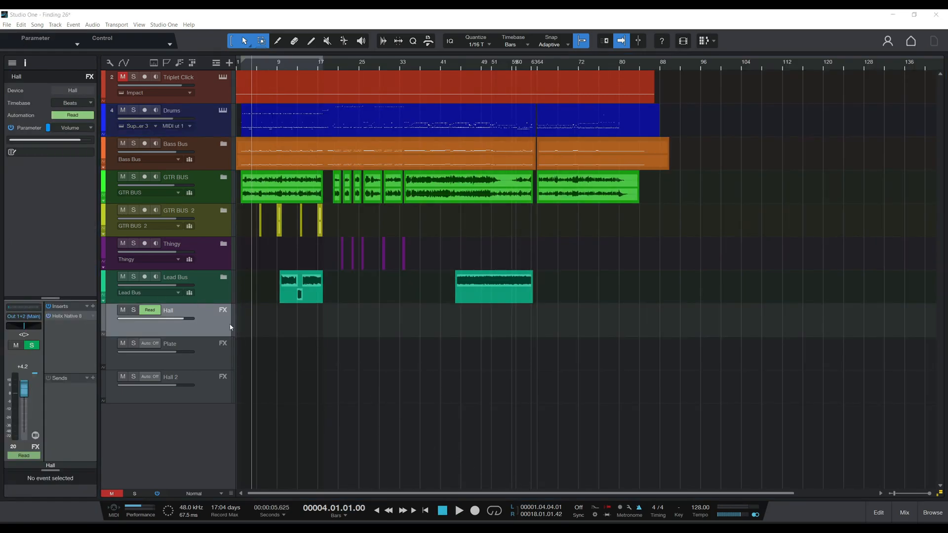
Step: Render the metronome click to an audio track from timeline start to song end, and close the metronome setup
left_click(629, 508)
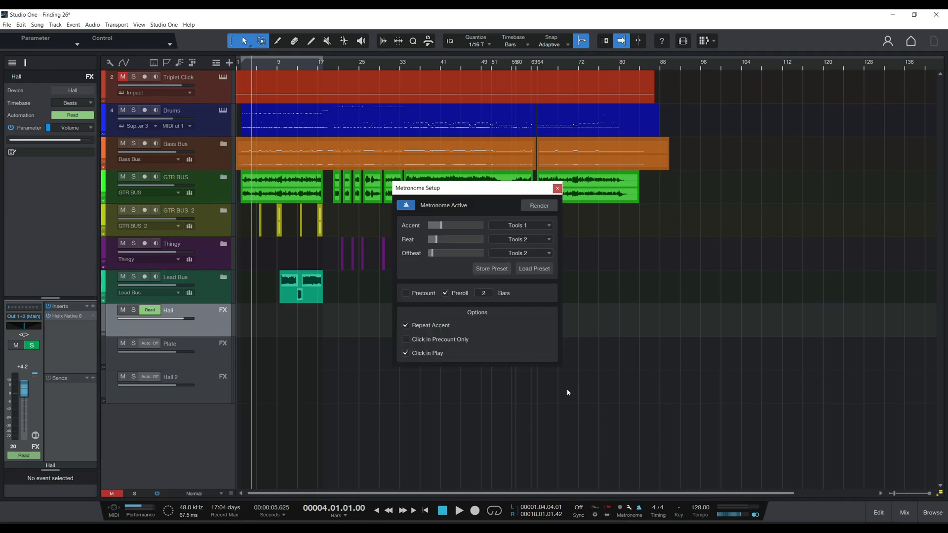
left_click(539, 206)
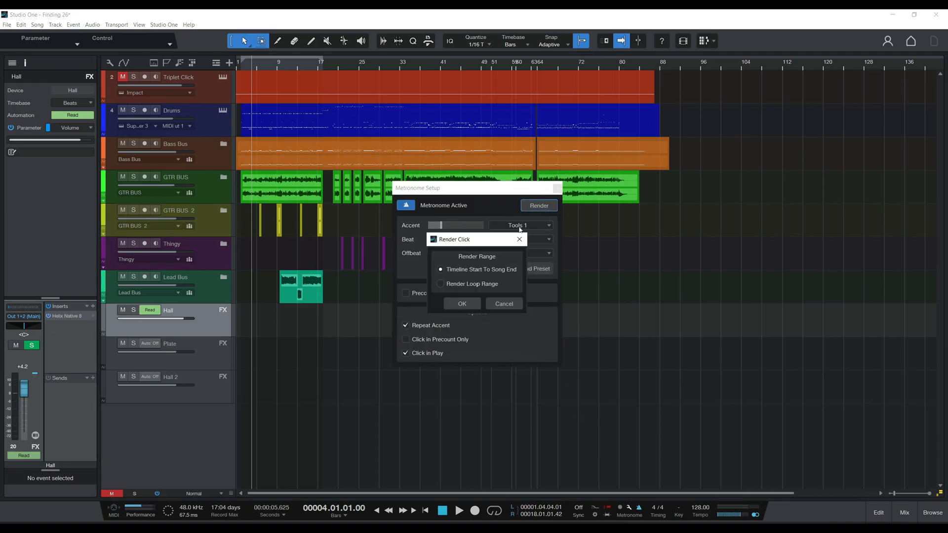
left_click(463, 303)
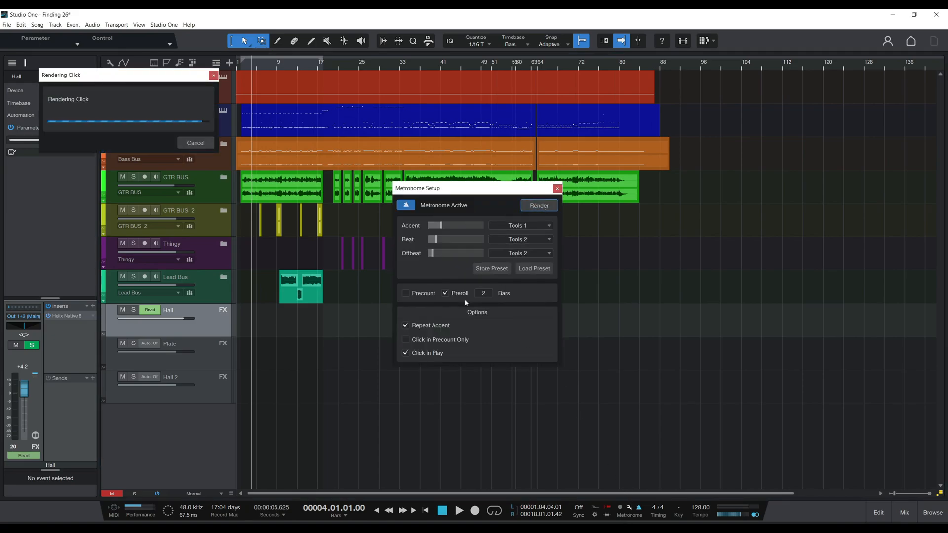
left_click(557, 188)
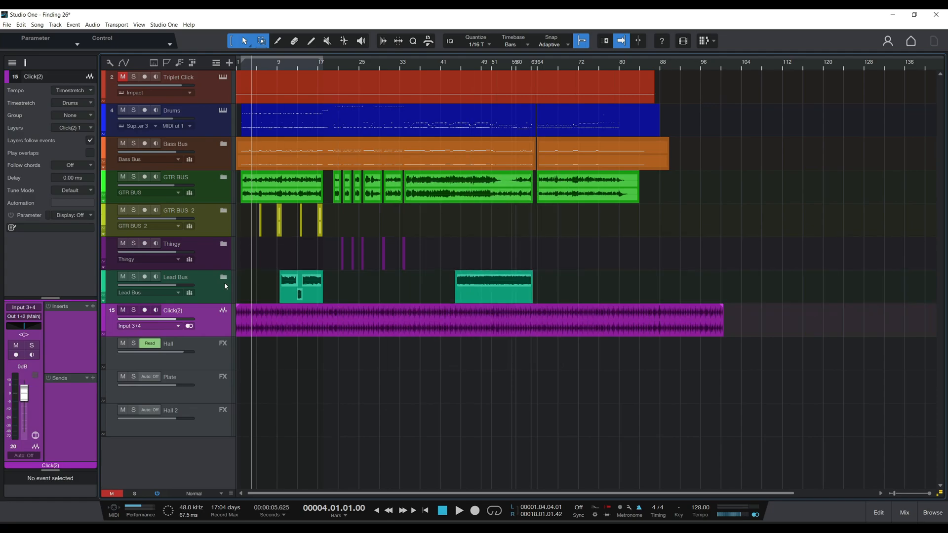
Step: Play the song from bar 4 and raise the rendered click track's volume to +4.7 dB
left_click(213, 311)
key("space")
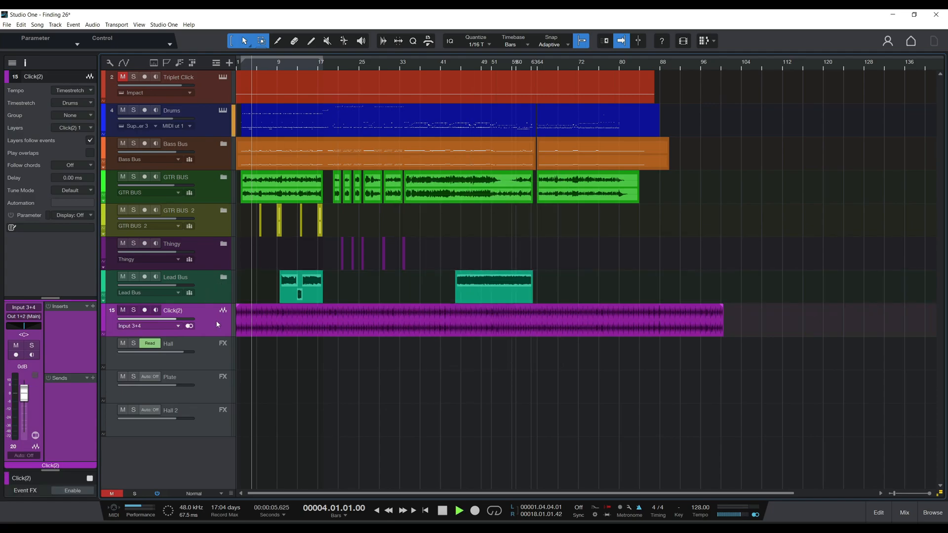
left_click_drag(177, 321, 186, 320)
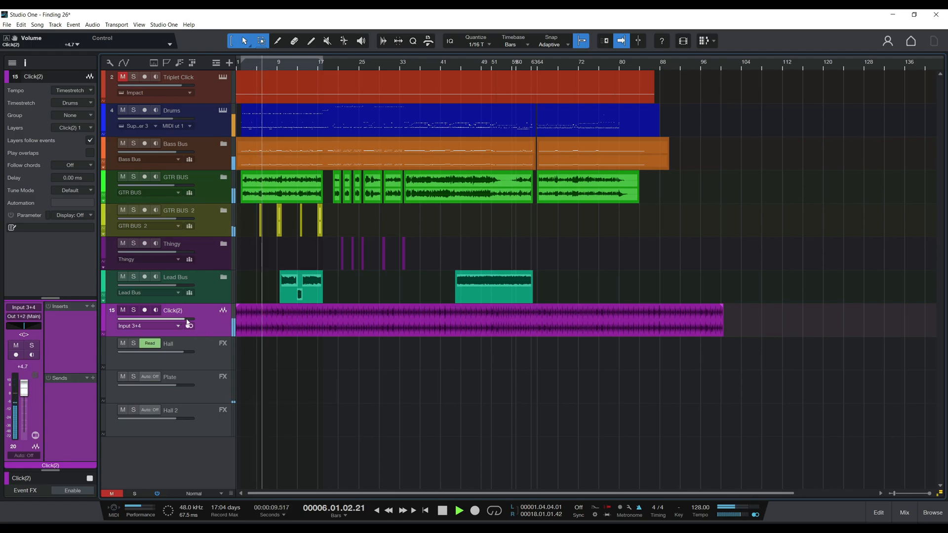
Step: Compare the soloed GTR BUS with and without the rendered click track, and stop playback
left_click(134, 310)
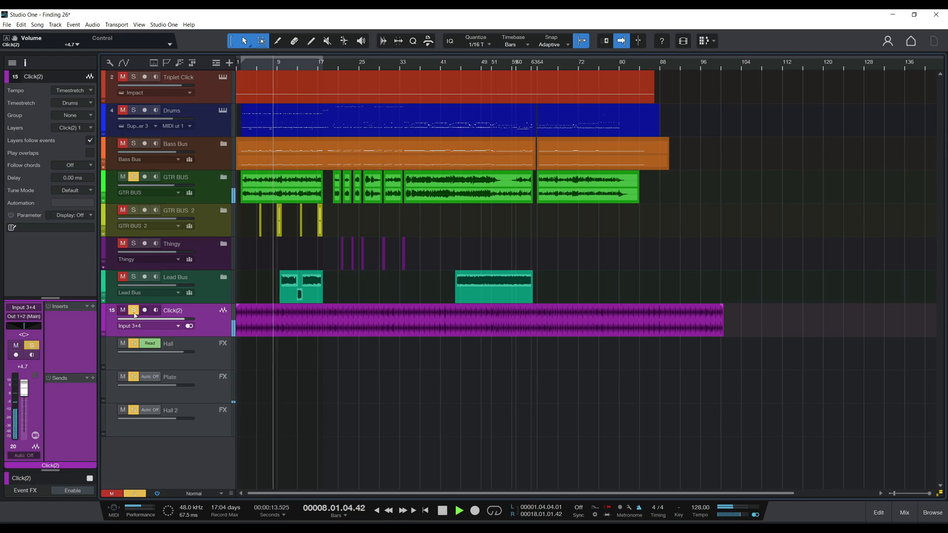
left_click(134, 310)
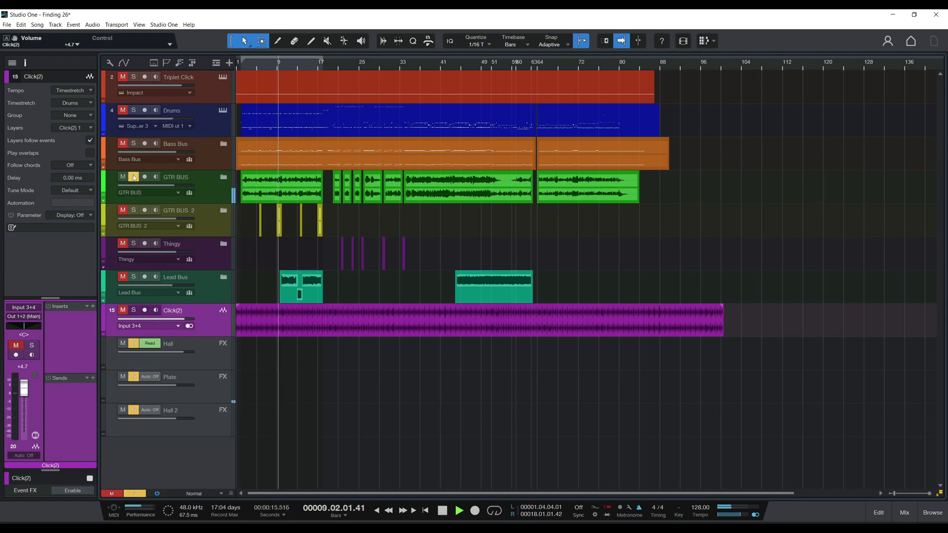
key("space")
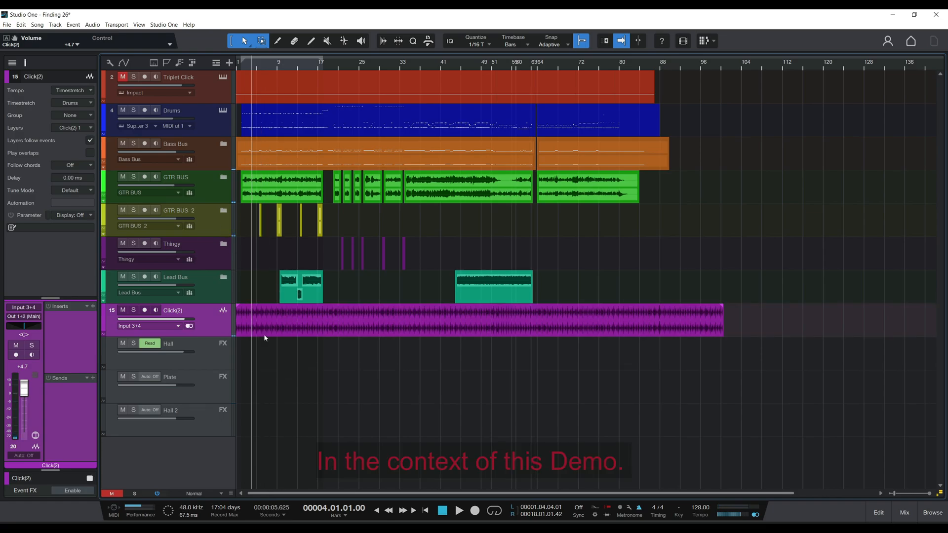
Step: Remove the rendered Click(2) track
right_click(228, 322)
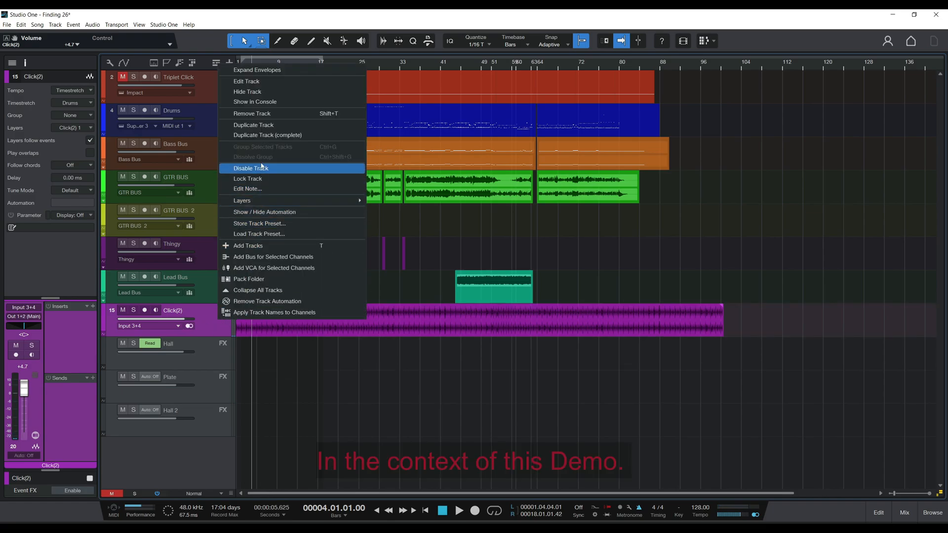
left_click(244, 113)
Step: Unmute the Triplet Click track and inspect its note pattern against the 1/16 T quantize grid in the editor
left_click(126, 82)
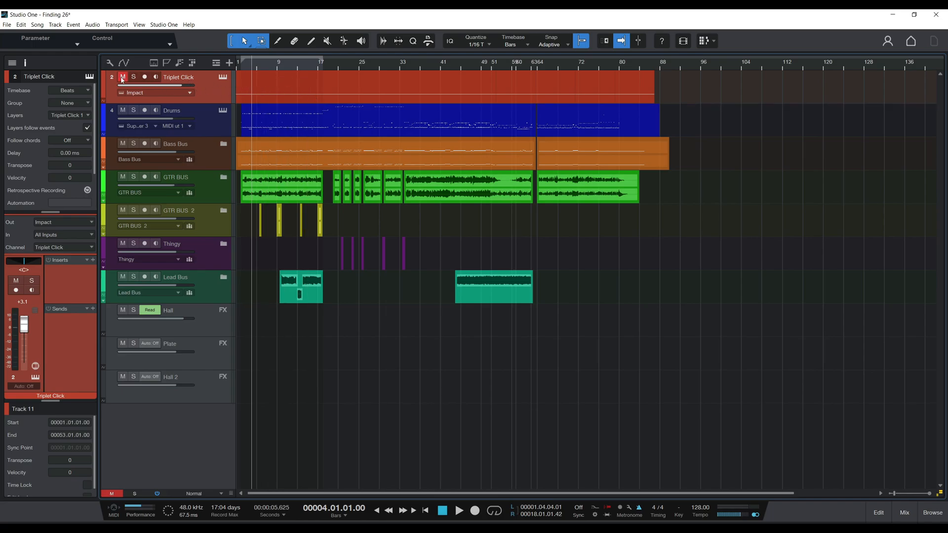
double_click(251, 95)
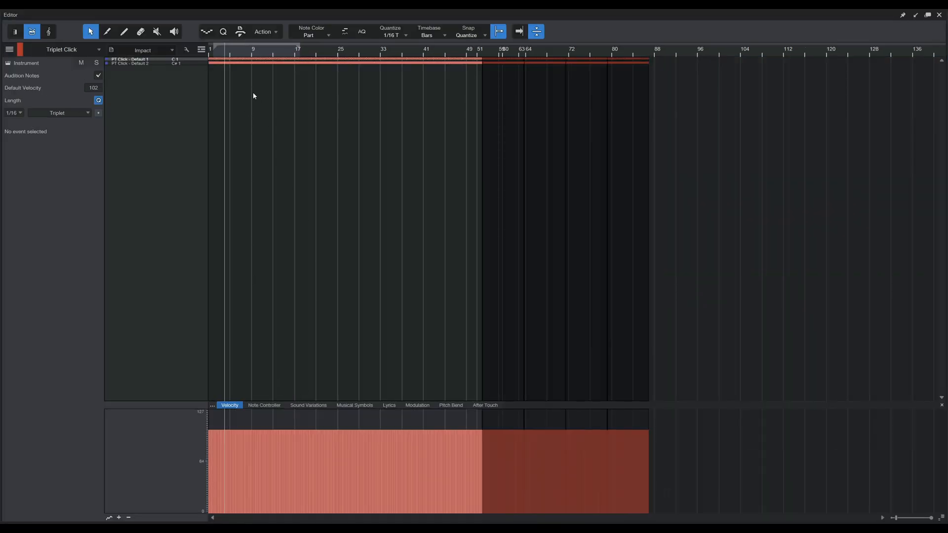
scroll(227, 80, "up", 10)
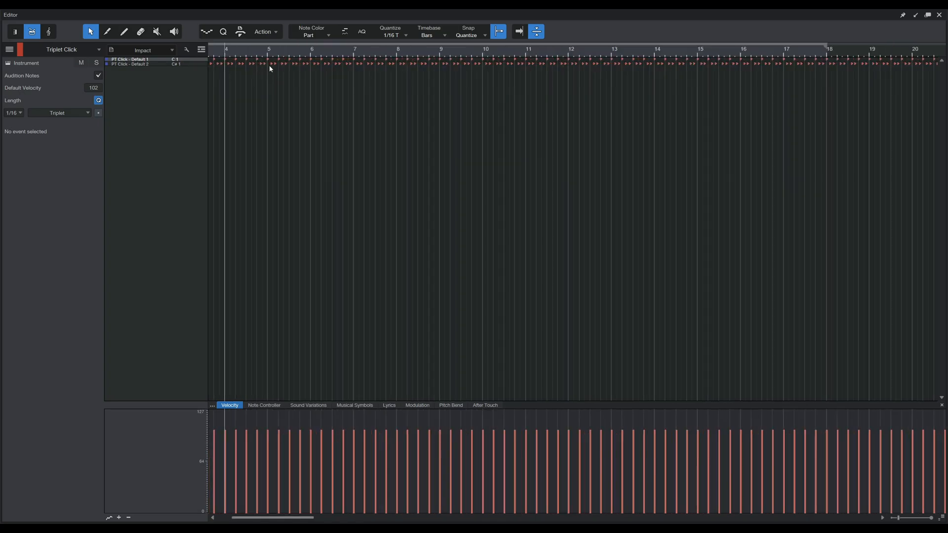
scroll(253, 52, "down", 3)
left_click(396, 38)
left_click(265, 77)
key("F2")
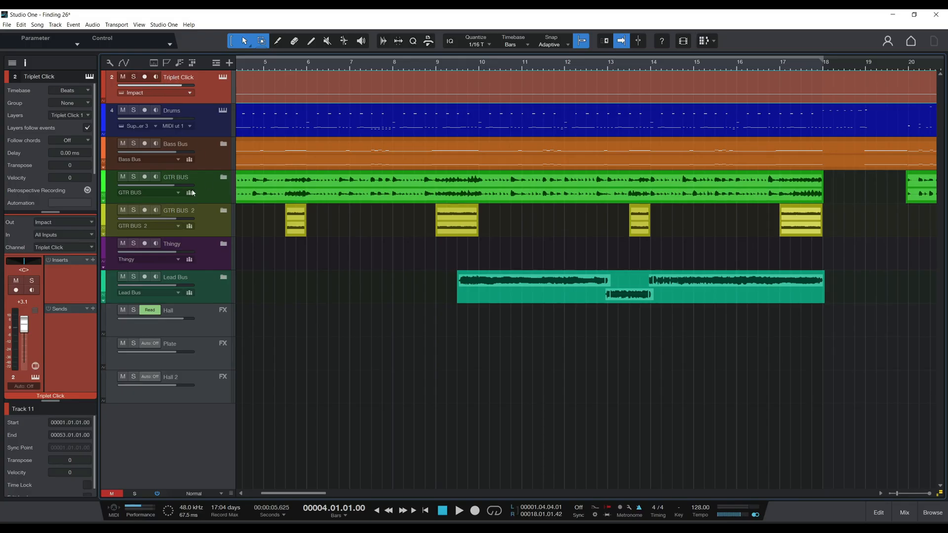
Step: Listen to the GTR BUS and Triplet Click tracks soloed together from bar 4, and clear both solos
left_click(134, 177)
left_click(133, 77)
key("space")
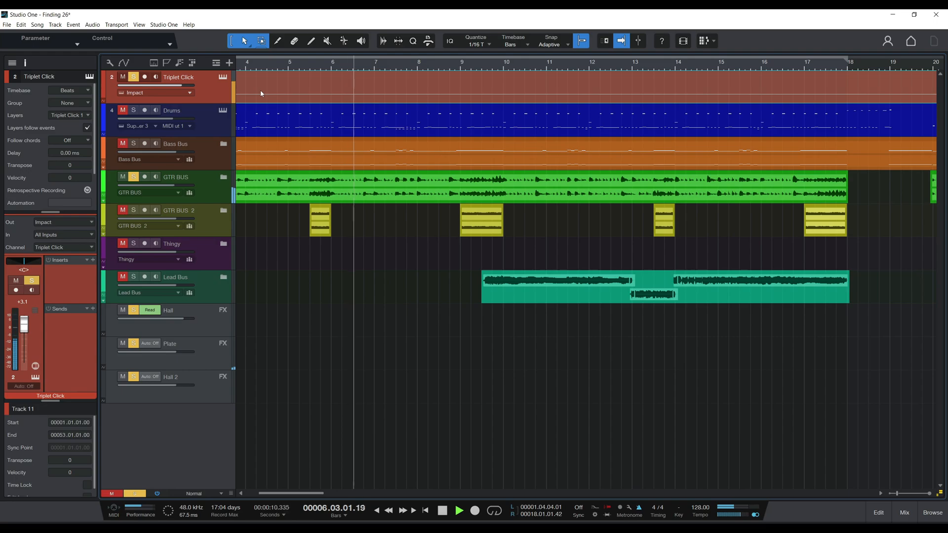
key("space")
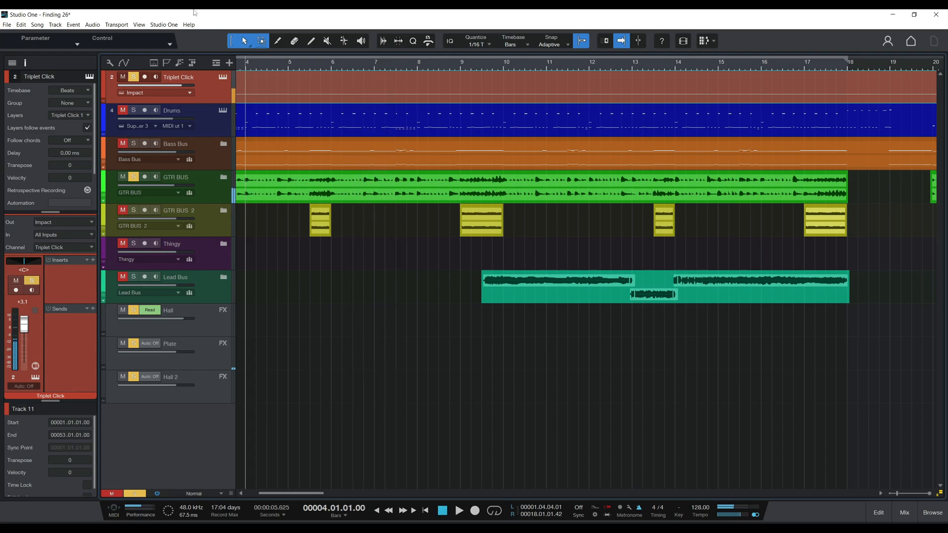
left_click(133, 77)
left_click(134, 176)
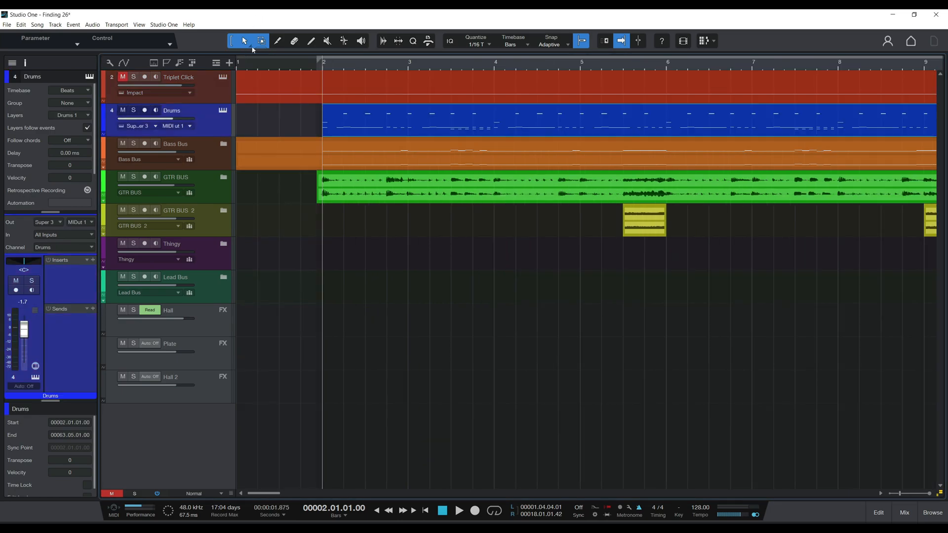
Step: Listen to the Drums track soloed while examining its kick, snare and cymbal pattern in the note editor, and stop playback
left_click(133, 110)
key("space")
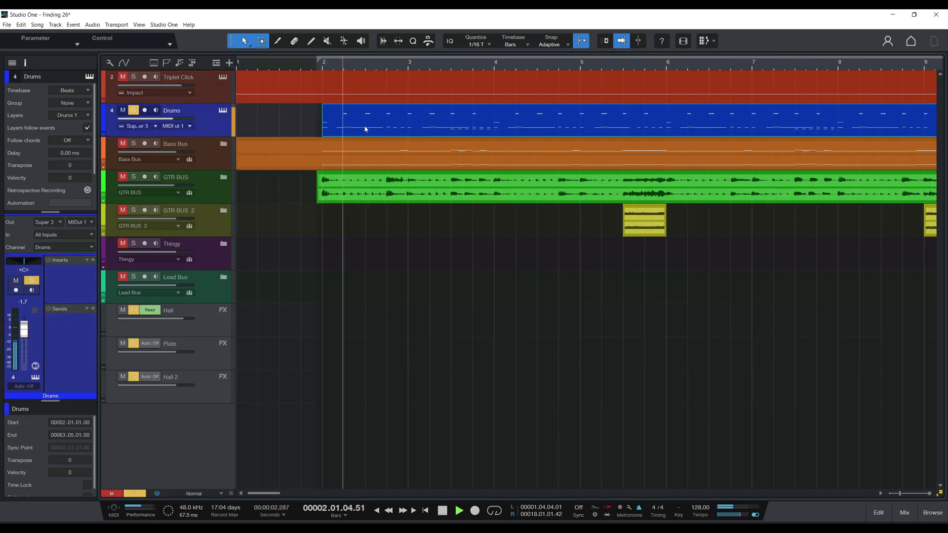
double_click(380, 131)
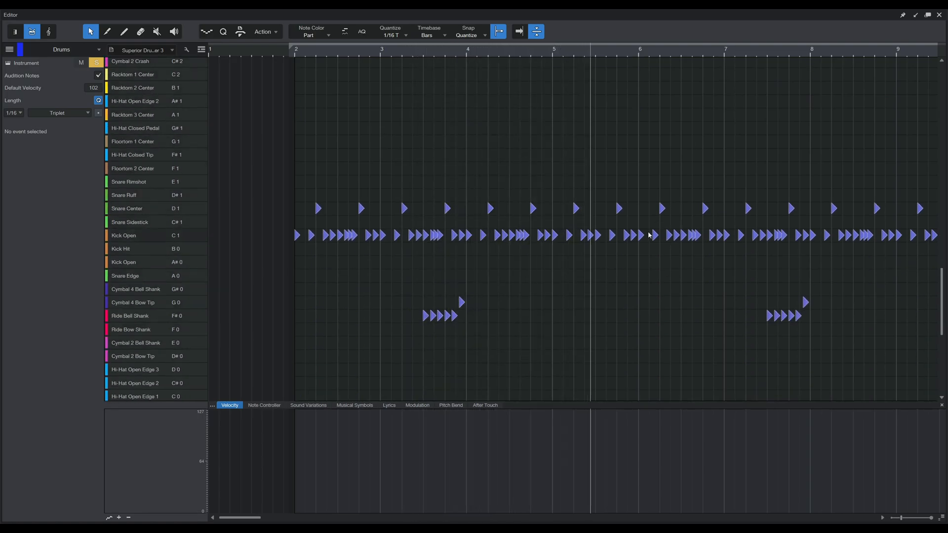
scroll(647, 236, "down", 2)
scroll(622, 242, "right", 1)
scroll(621, 243, "right", 4)
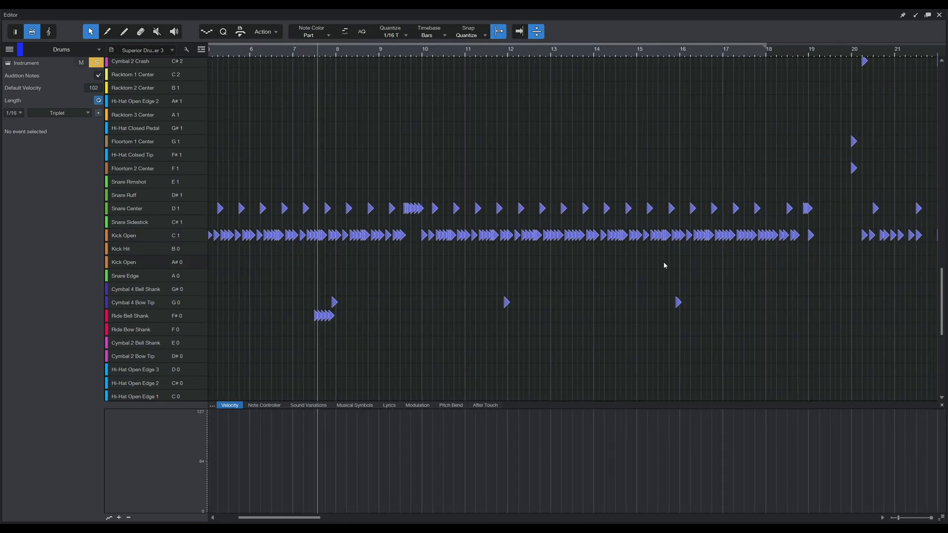
key("space")
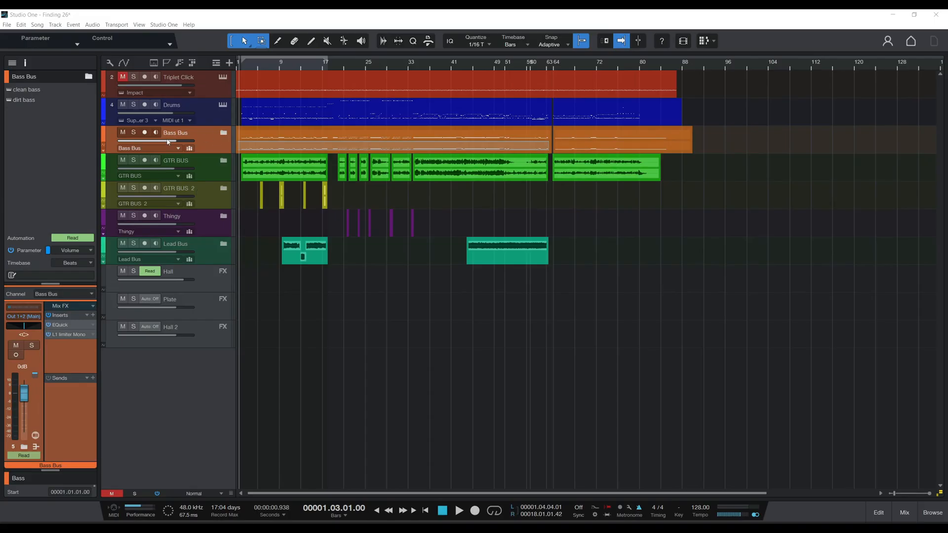
Step: Expand the Bass Bus folder and enlarge its clean bass and dirt bass tracks
left_click(223, 133)
left_click_drag(207, 166, 207, 211)
left_click_drag(207, 194, 208, 207)
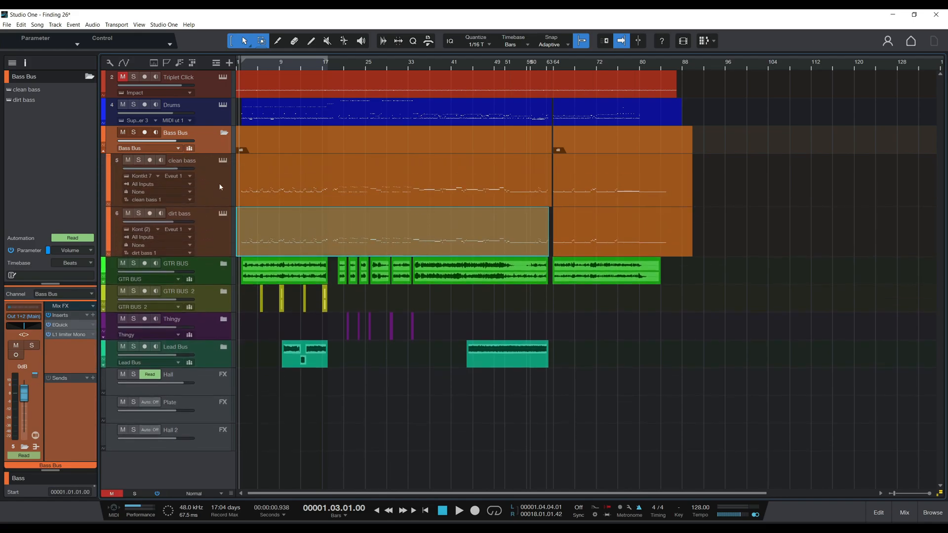
Step: View the Eurobass II instrument loaded in Kontakt 7 on the clean bass track, and close it
left_click(222, 161)
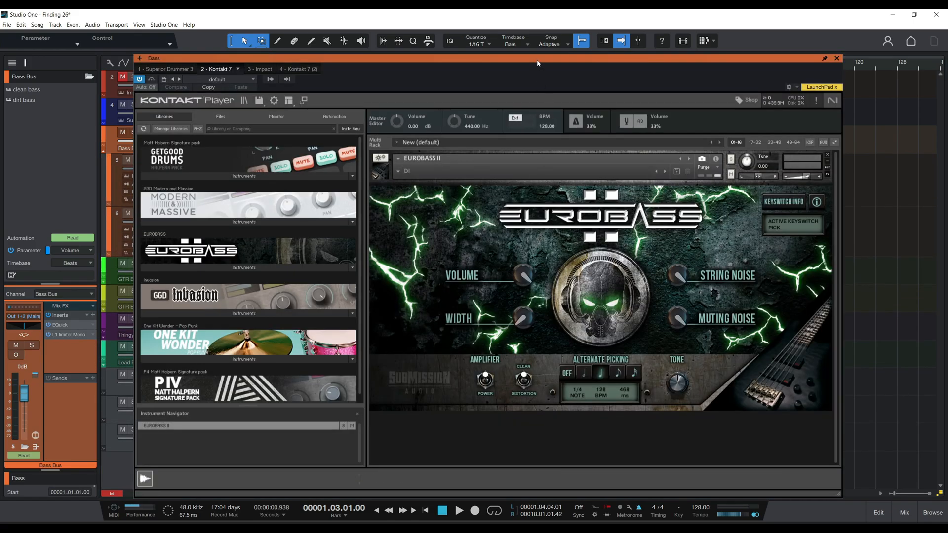
left_click_drag(538, 60, 535, 52)
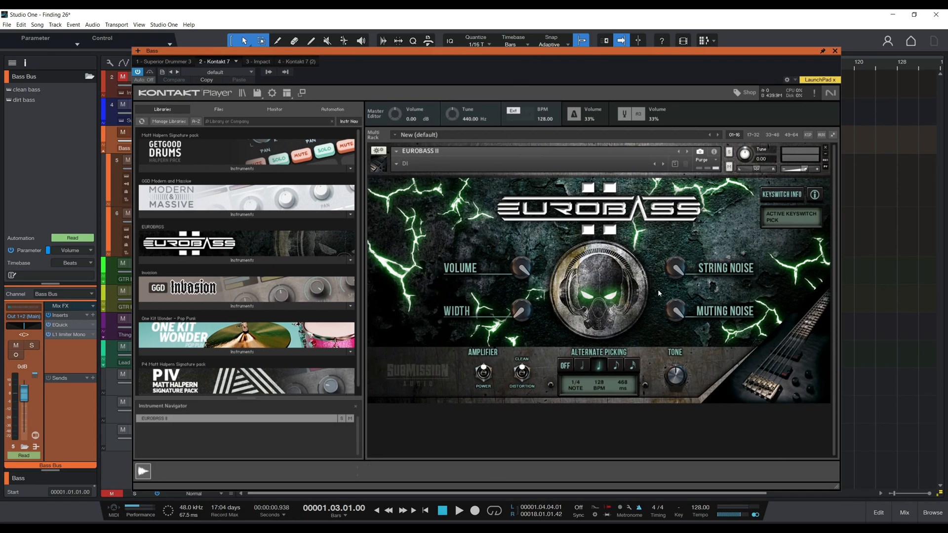
left_click(835, 51)
Step: Increase the height of the dirt bass track, and select the clean bass and dirt bass tracks in turn
left_click(210, 195)
left_click(212, 238)
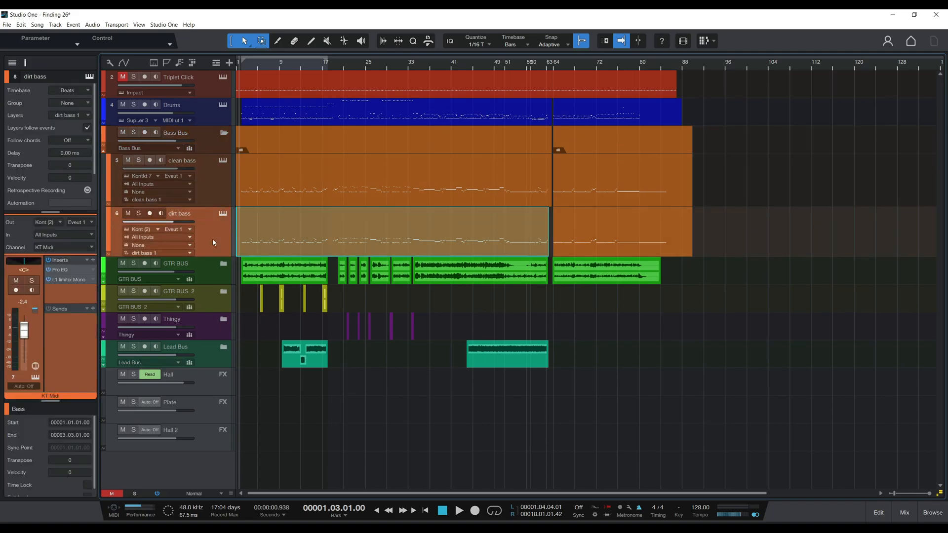
left_click_drag(211, 256, 208, 277)
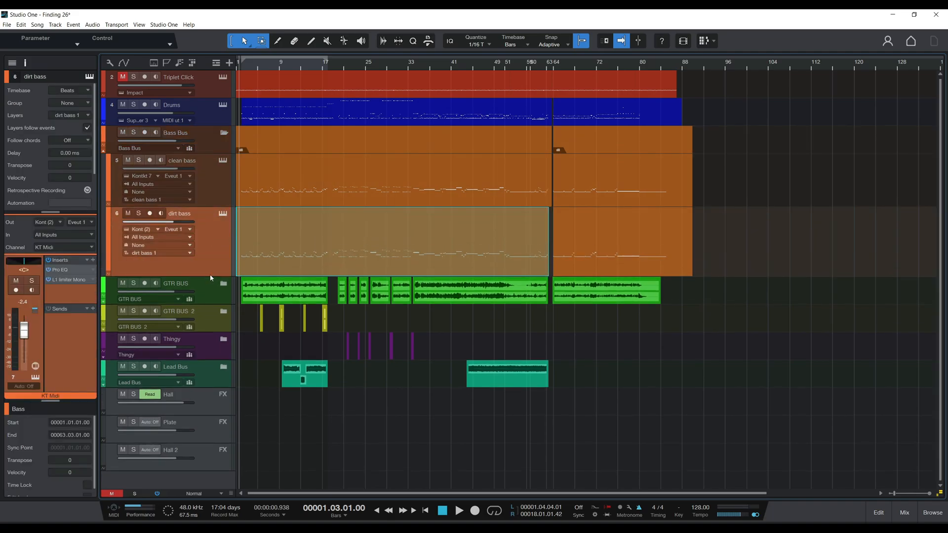
left_click(220, 186)
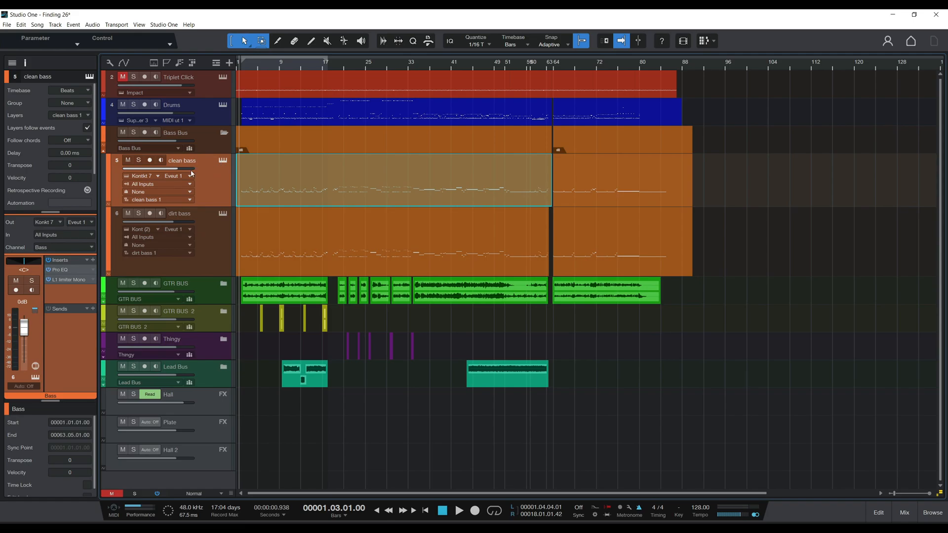
left_click(206, 241)
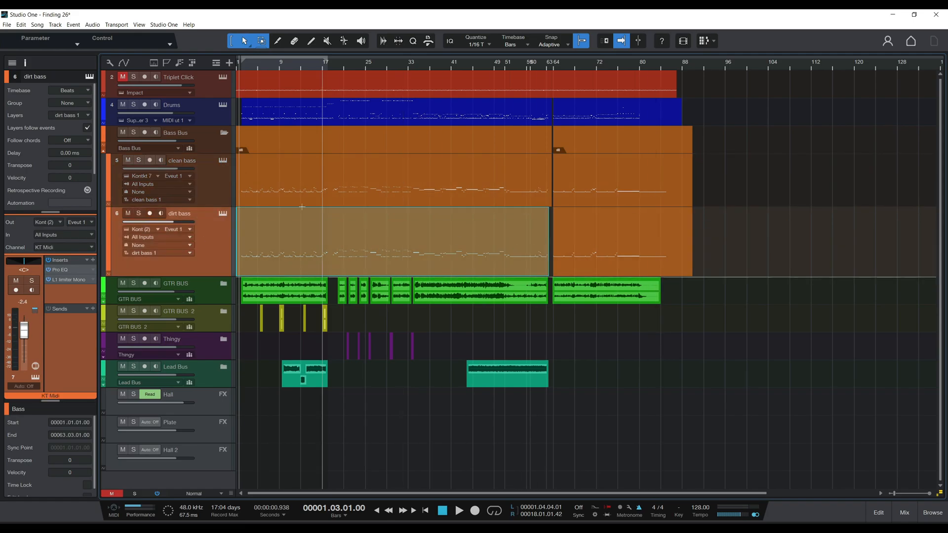
Step: Compare the Eurobass II instrument settings of the clean bass track with those of the dirt bass track, and close both instruments
left_click(222, 161)
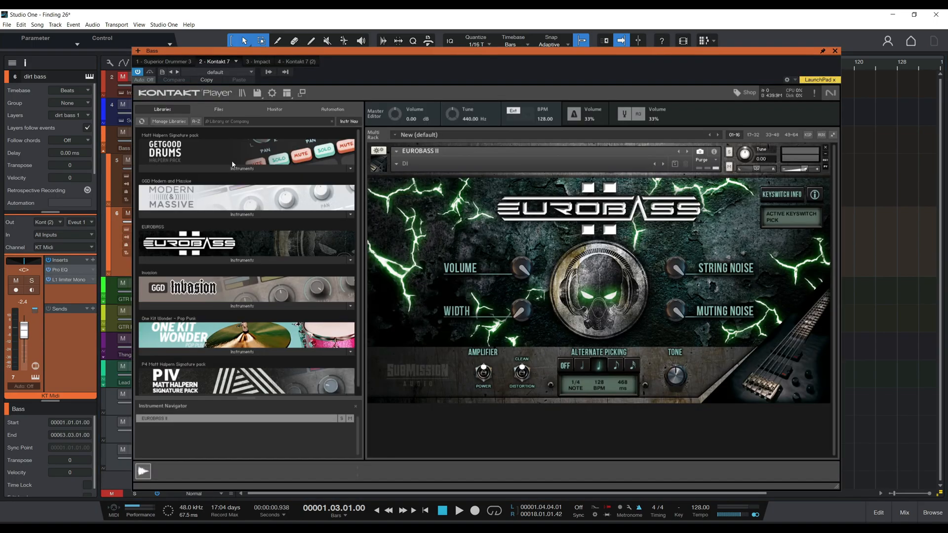
left_click(835, 51)
left_click(208, 191)
left_click(215, 227)
left_click(222, 213)
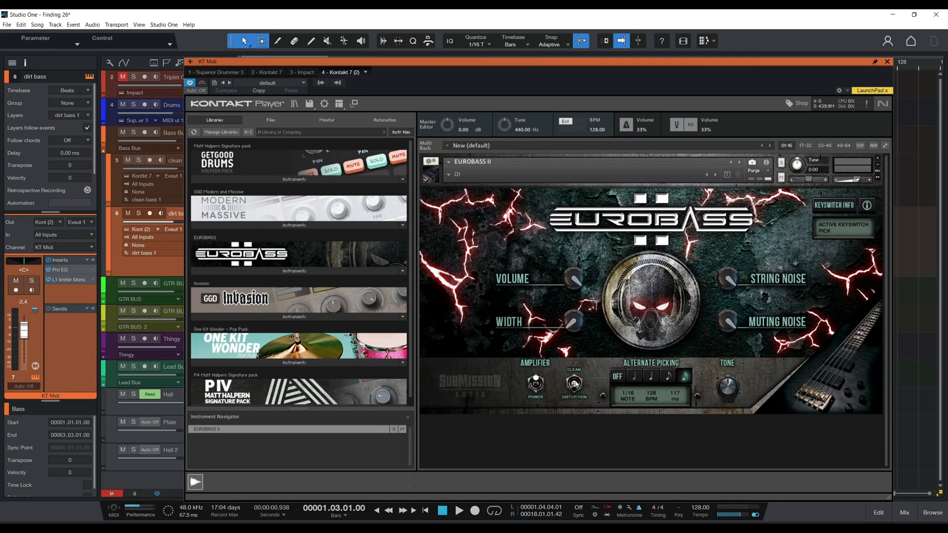
left_click(888, 62)
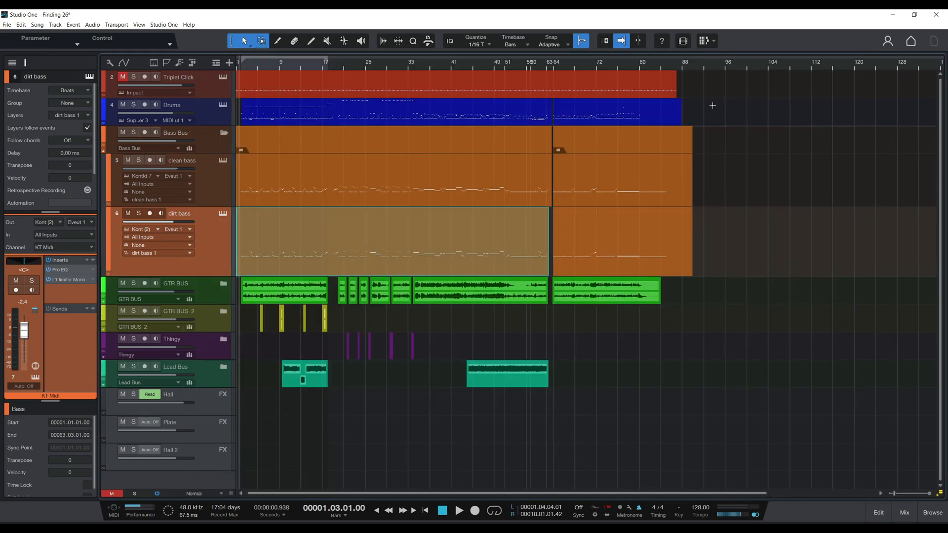
Step: Inspect the Pro EQ and L1 limiter Mono inserts on the dirt bass track, and close the effect window
left_click(207, 182)
left_click(208, 234)
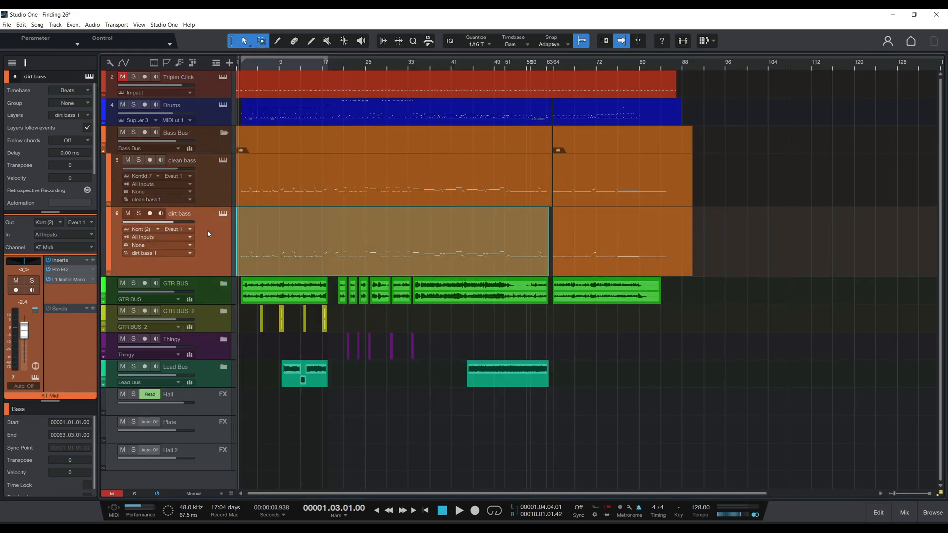
left_click(67, 269)
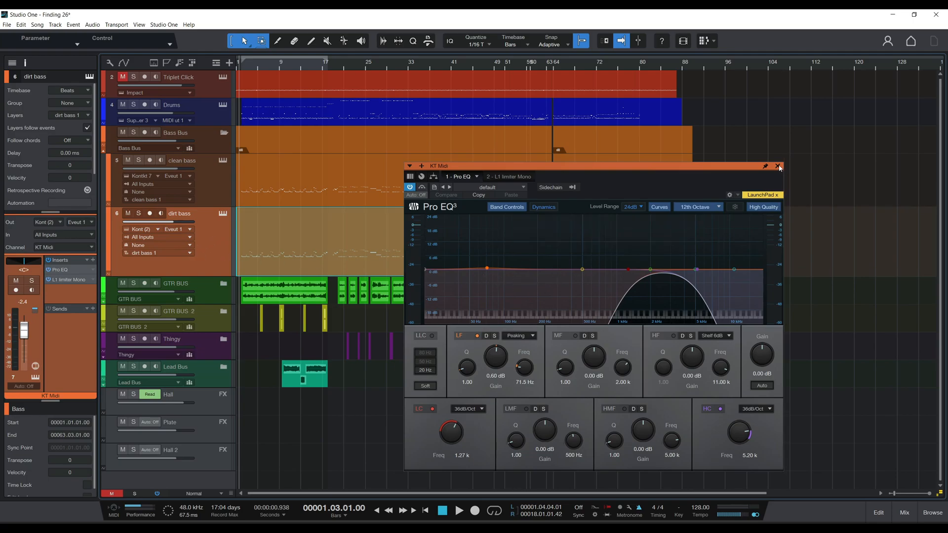
left_click(74, 280)
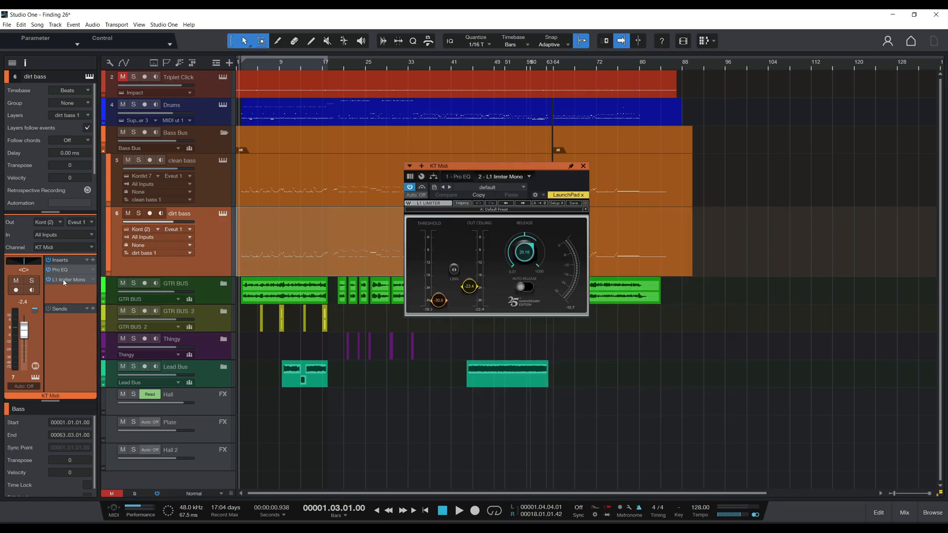
left_click(584, 166)
Step: Inspect the Pro EQ and L1 limiter Mono inserts on the clean bass track, and close the effect window
left_click(298, 180)
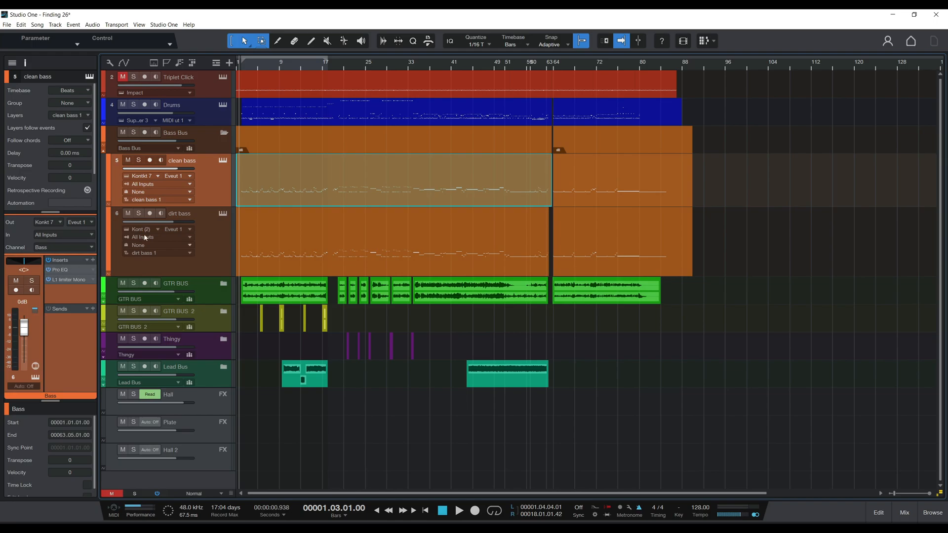
left_click(57, 270)
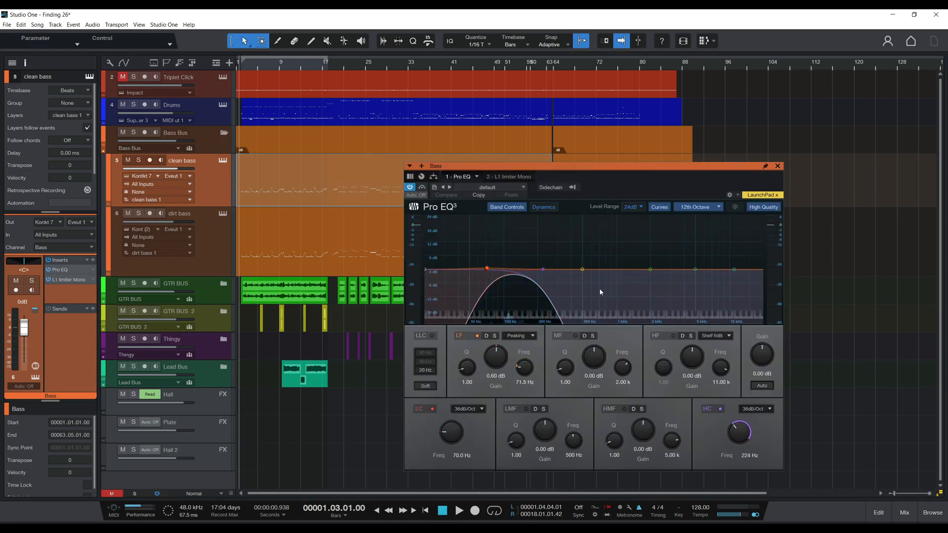
left_click(63, 283)
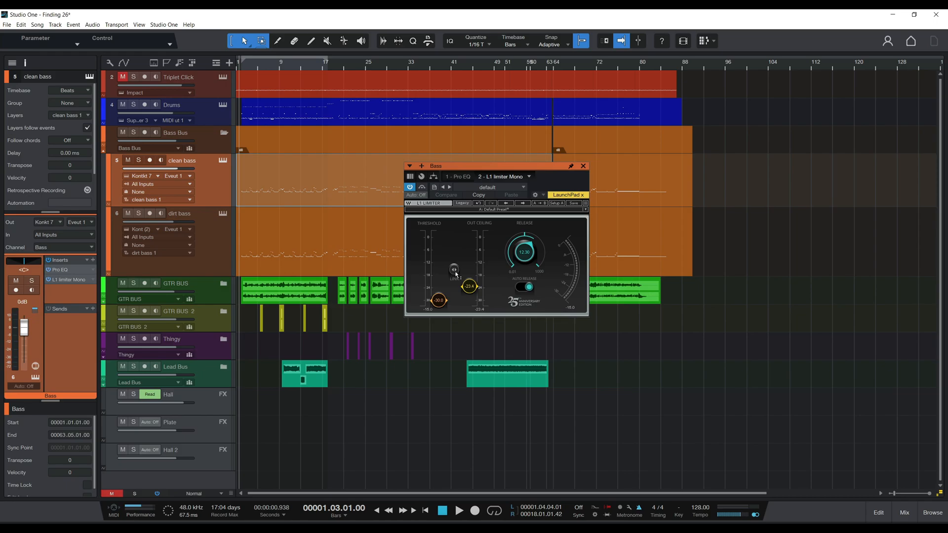
left_click(583, 167)
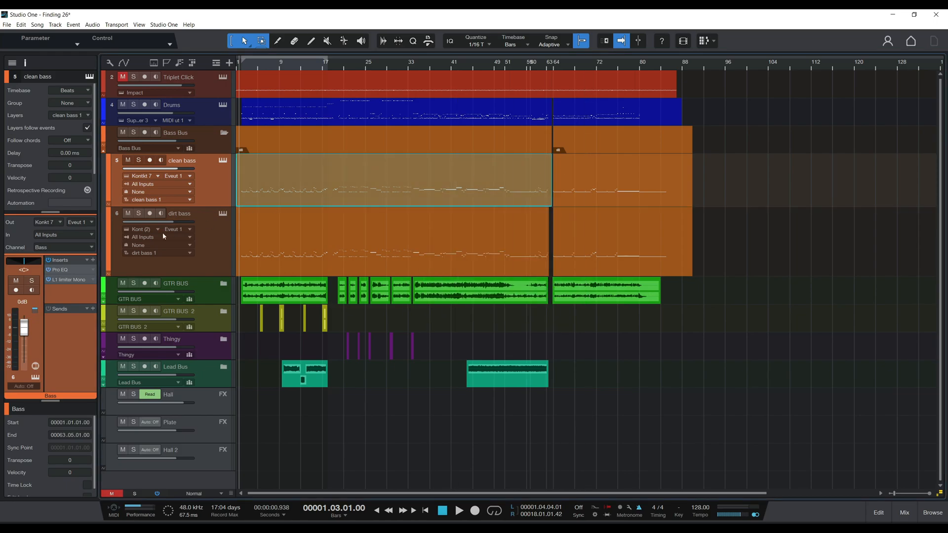
Step: Inspect the EQuick filter bands and the L1 limiter Mono on the Bass Bus, and close the effect window
left_click(215, 147)
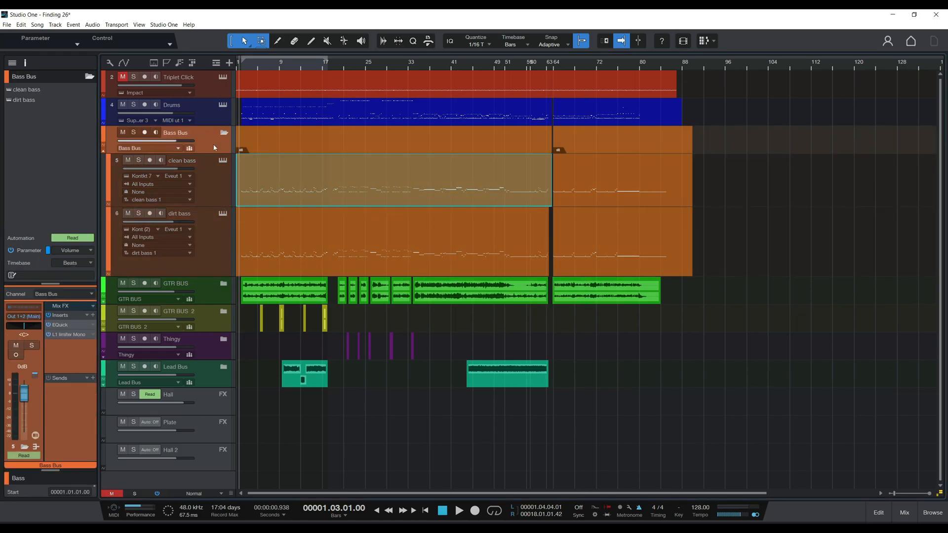
left_click(64, 326)
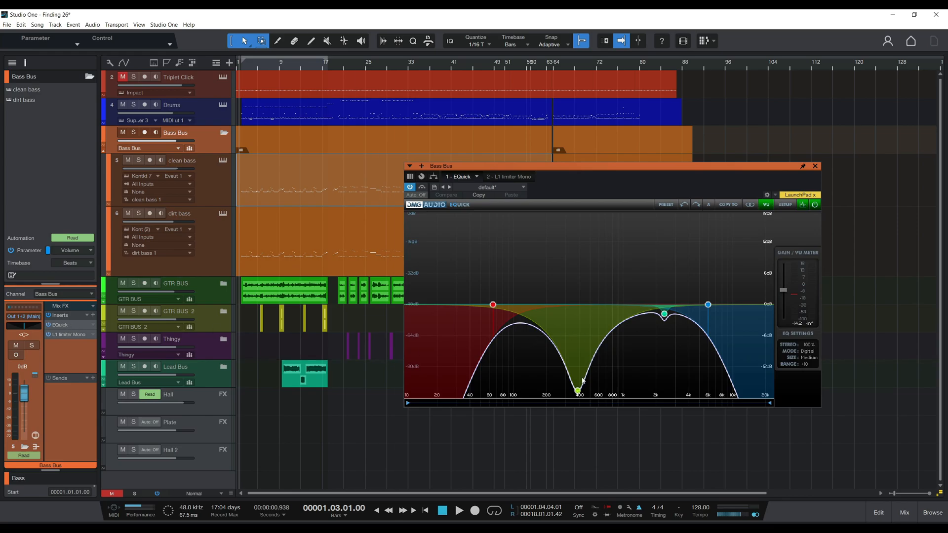
mouse_move(491, 307)
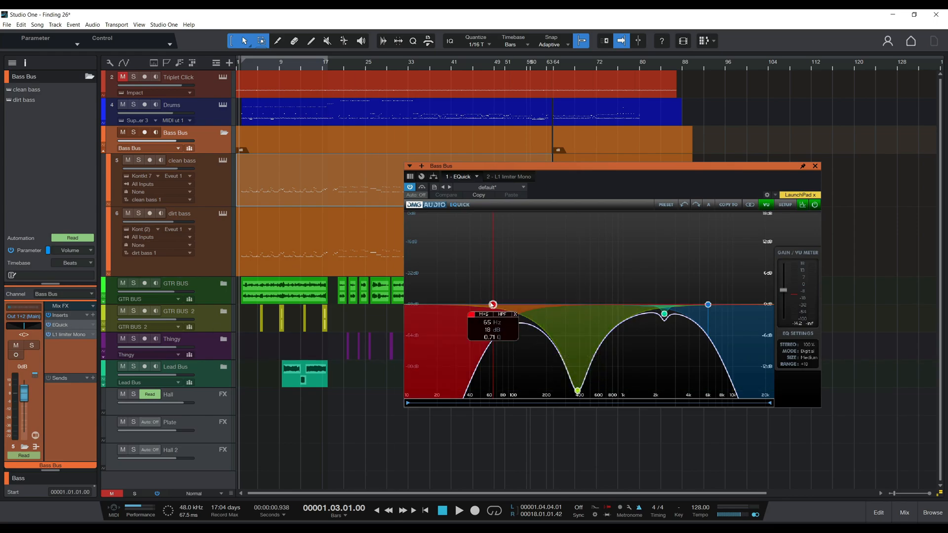
mouse_move(665, 316)
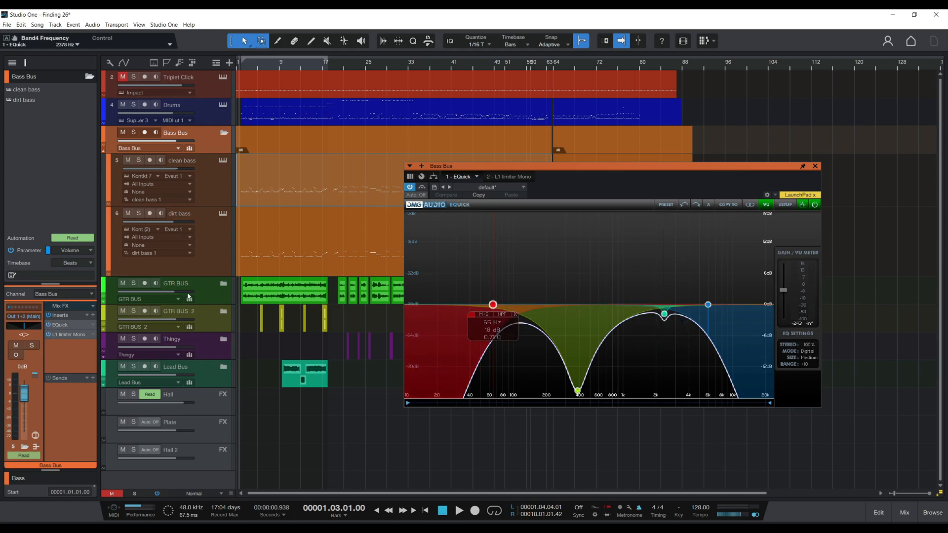
left_click(67, 335)
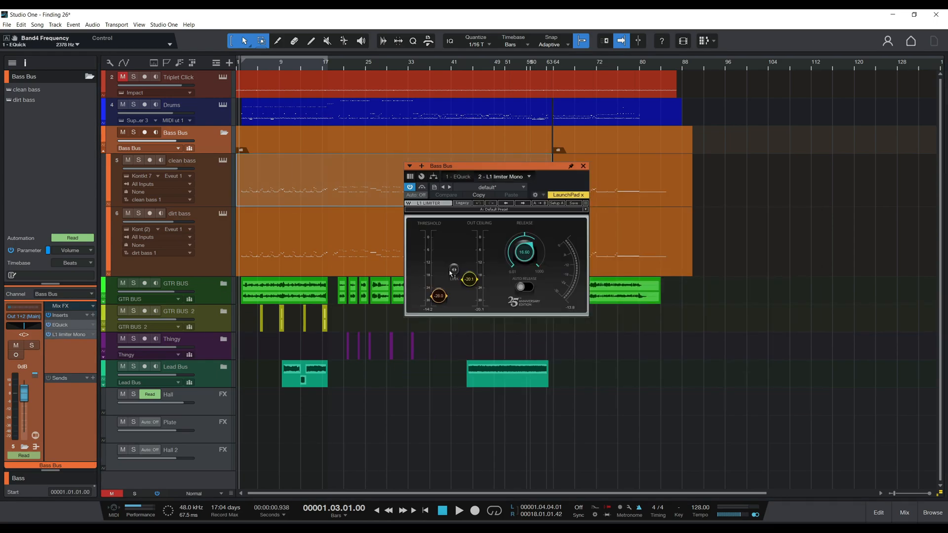
left_click(583, 166)
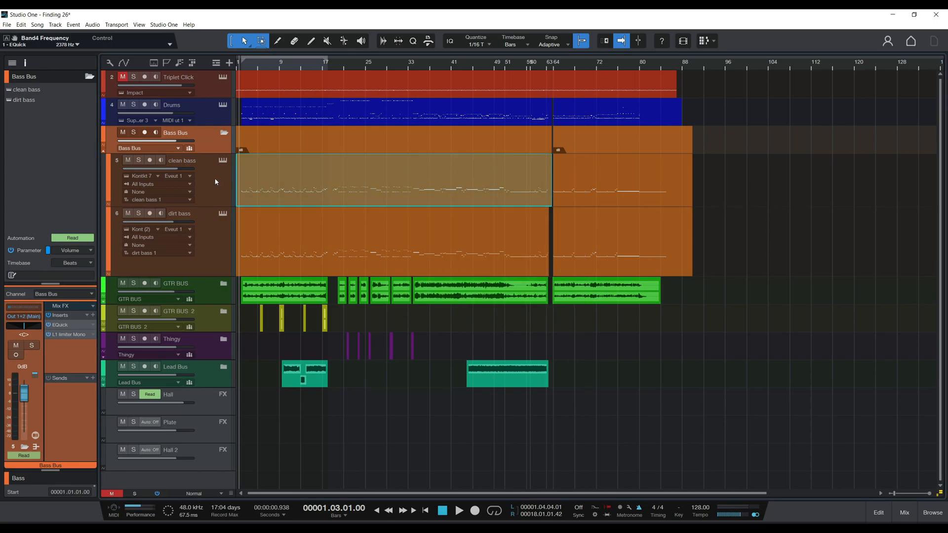
Step: Play the soloed basses from bar 1, comparing dirt bass alone, clean bass alone and both layers together
left_click(200, 243)
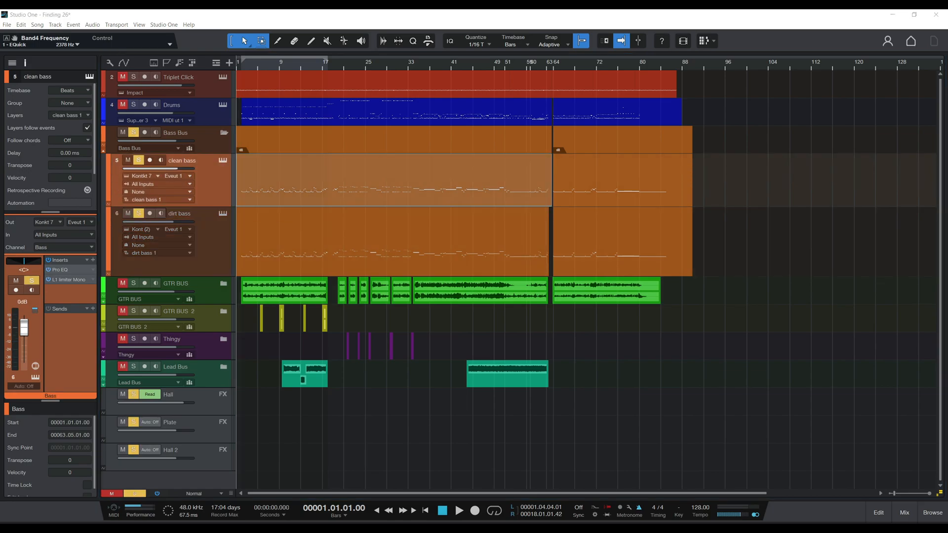
key("space")
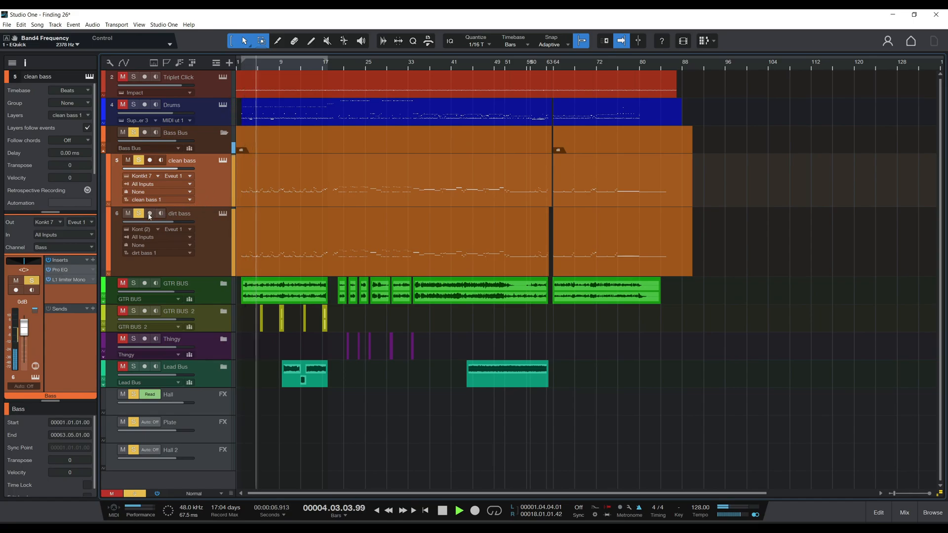
left_click(139, 160)
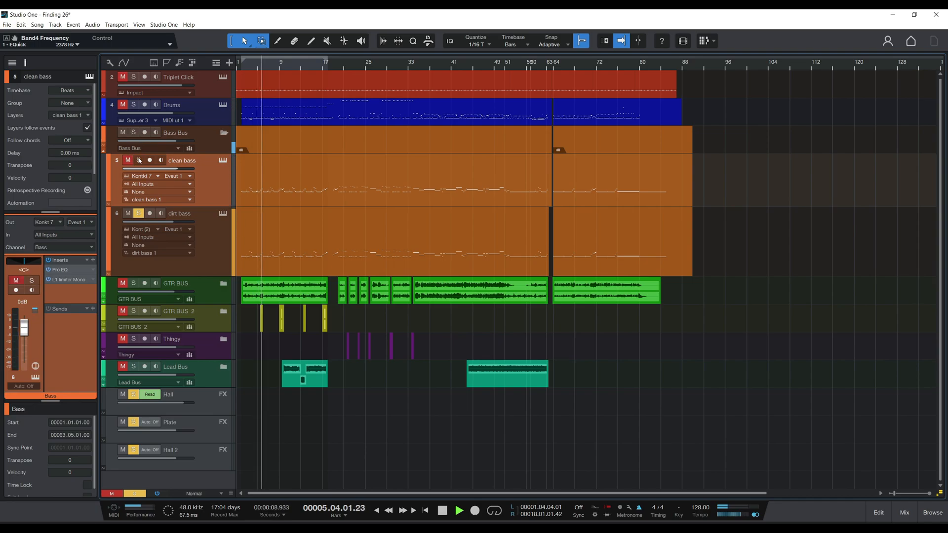
left_click(139, 159)
left_click(139, 213)
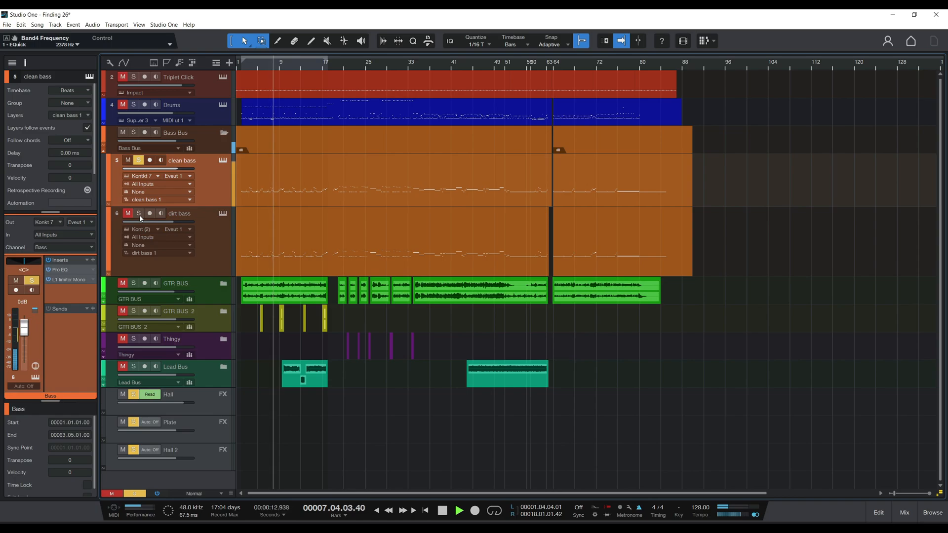
left_click(140, 215)
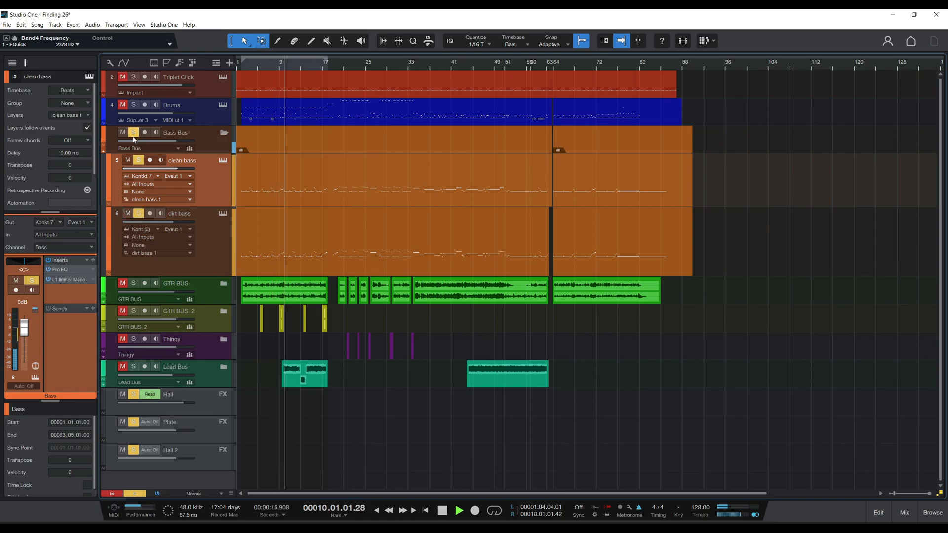
Step: Bypass the EQuick insert on the Bass Bus while the soloed bass layers keep playing
left_click(197, 139)
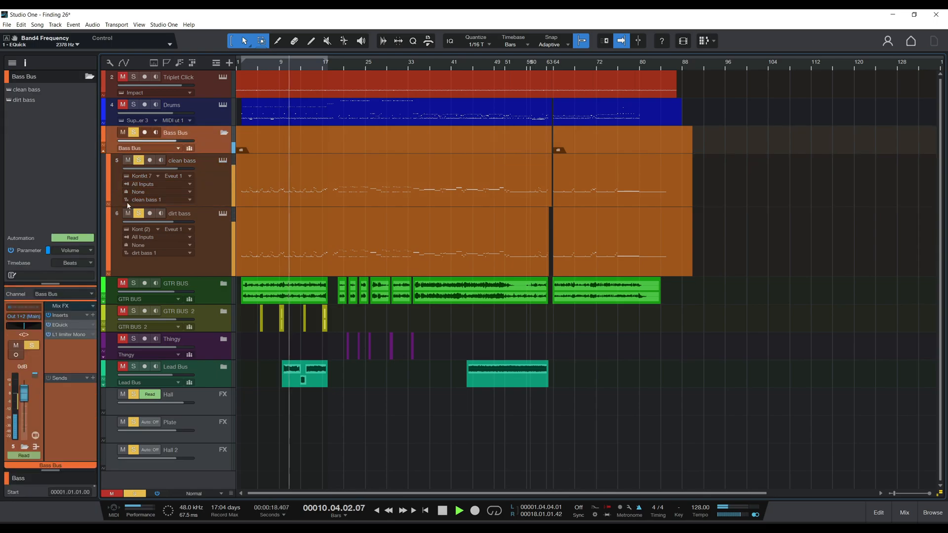
left_click(61, 325)
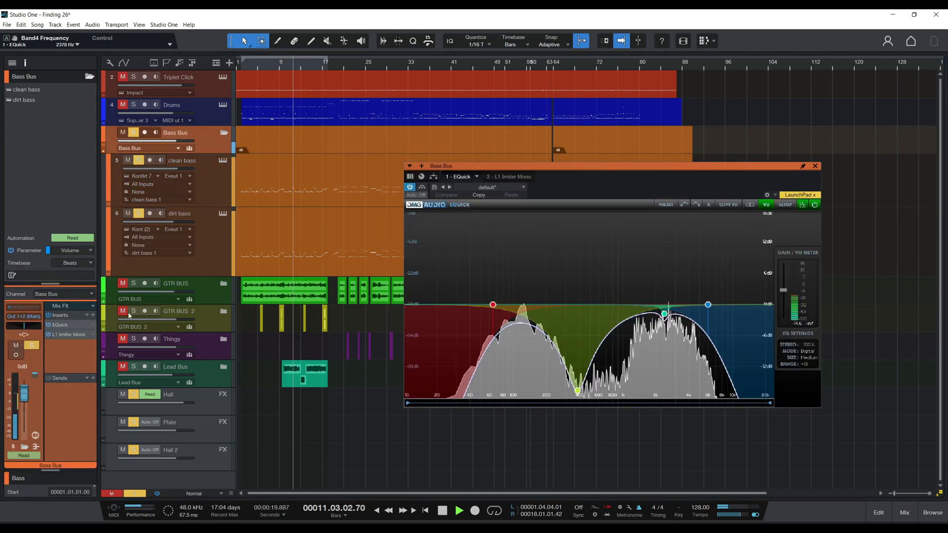
left_click(422, 188)
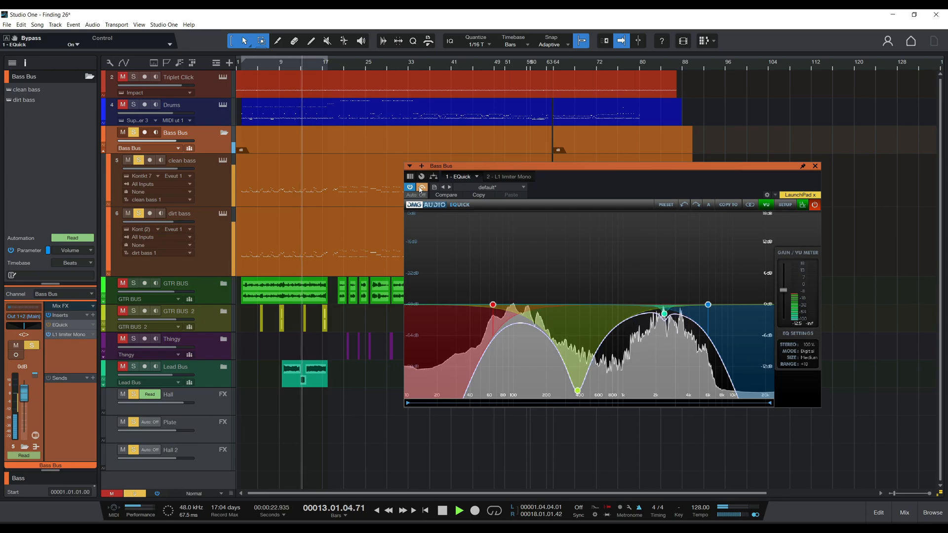
Step: Compare the soloed basses with and without the Bass Bus EQuick, leaving the insert active
left_click(422, 187)
left_click(421, 187)
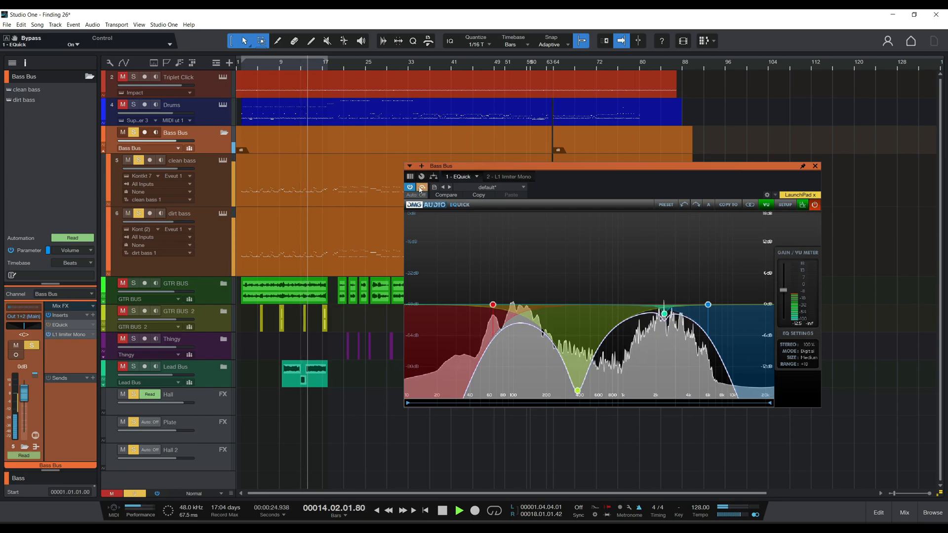
left_click(422, 188)
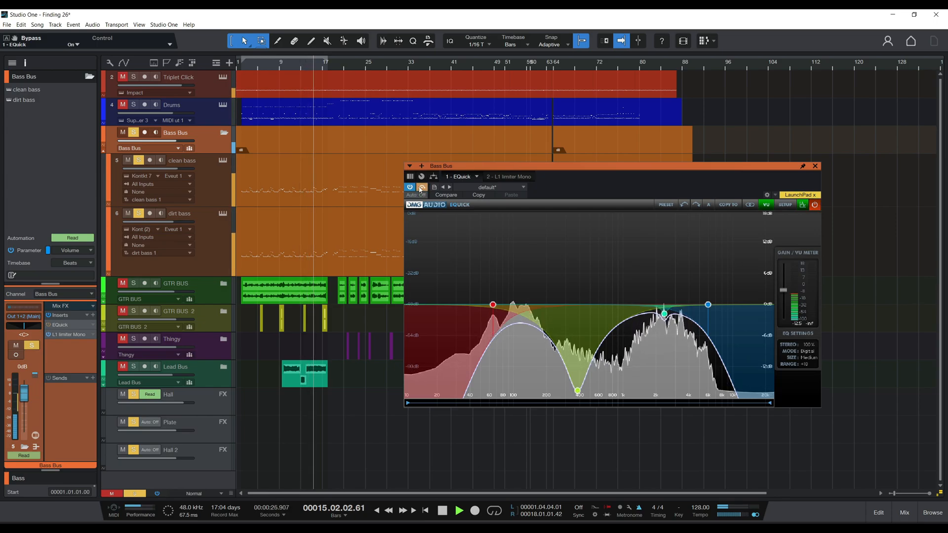
Step: Inspect the L1 limiter Mono on the Bass Bus during playback, close its window, and stop playback
left_click(69, 335)
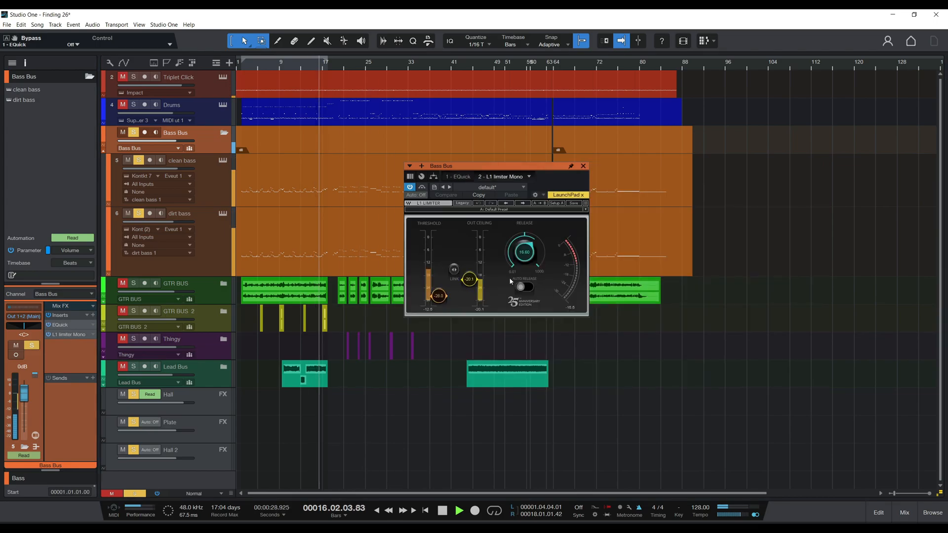
left_click(584, 167)
key("space")
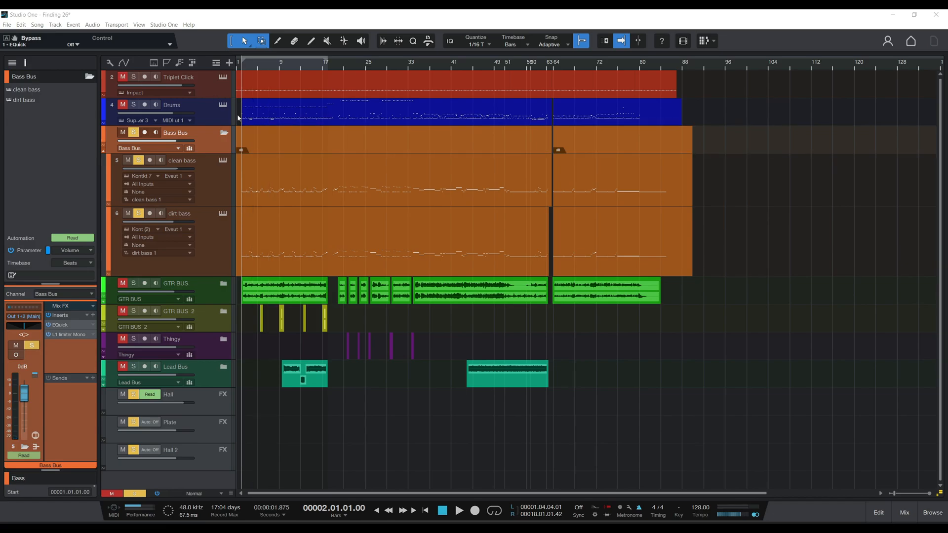
Step: Solo the Drums track alongside the Bass Bus and play them together from bar 2 with taller track lanes
left_click(134, 106)
key("space")
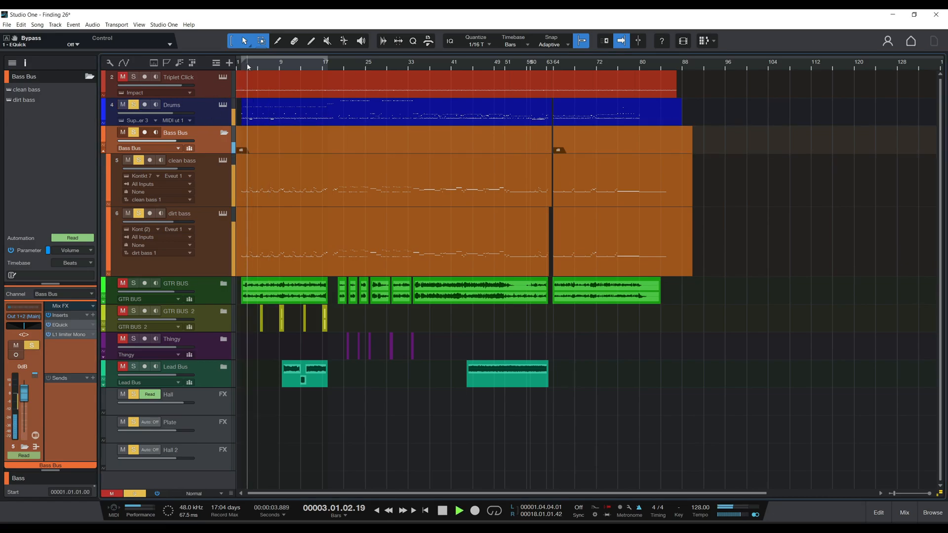
key("e")
key("e")
key("w")
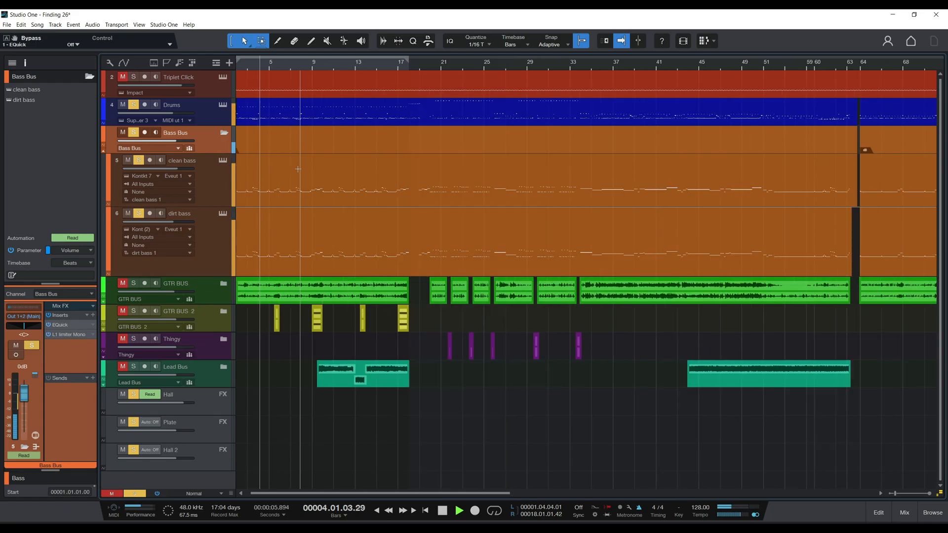
key("shift+e")
key("shift+e")
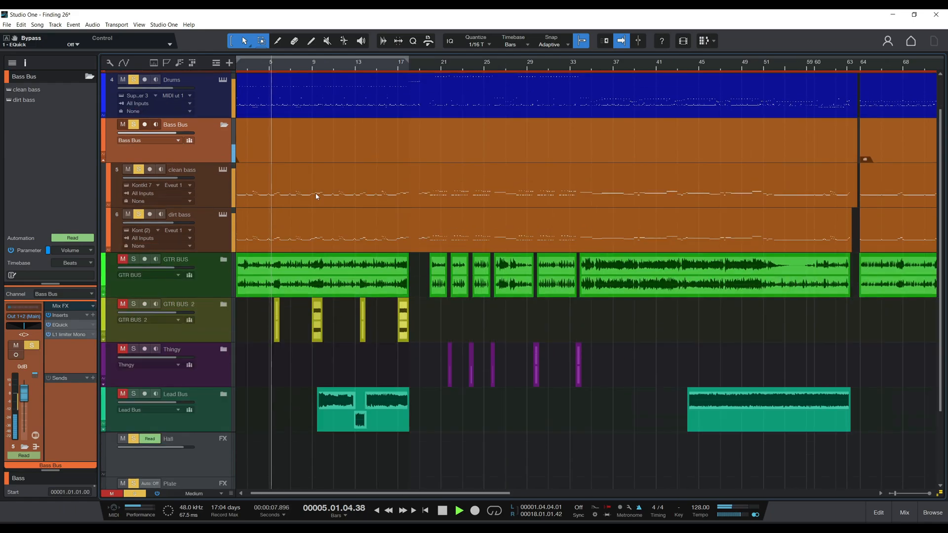
Step: Examine the clean bass part's notes and velocities in the note editor during playback, close the editor, and stop playback
double_click(269, 202)
key("e")
key("e")
key("e")
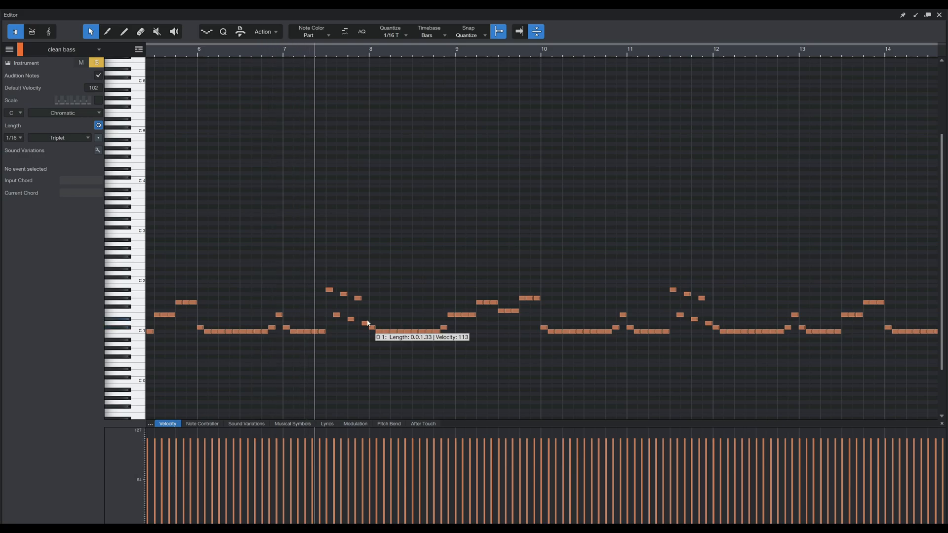
key("w")
key("w")
key("e")
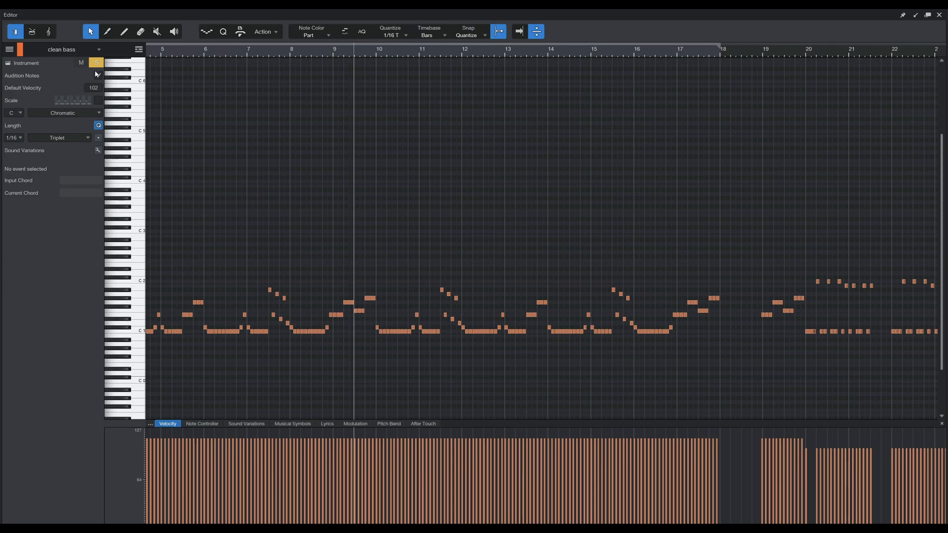
key("F2")
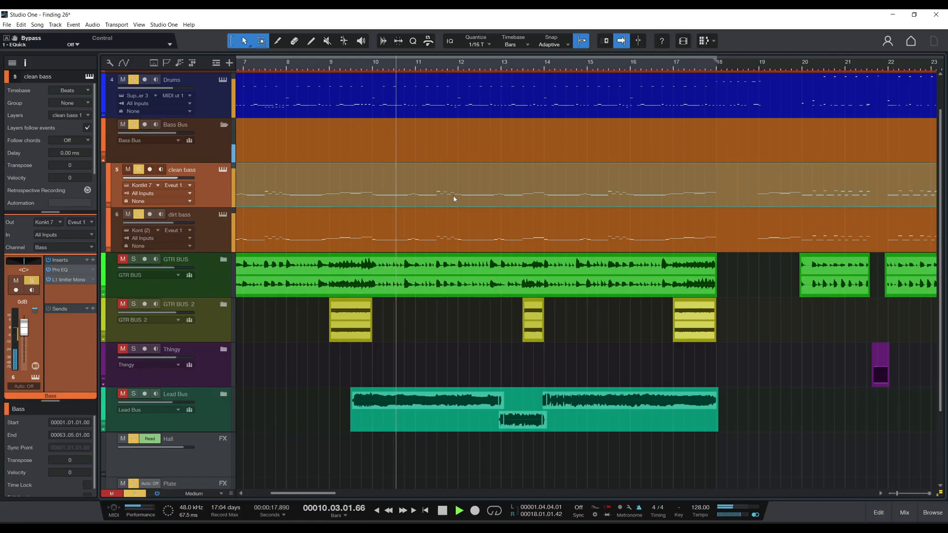
key("space")
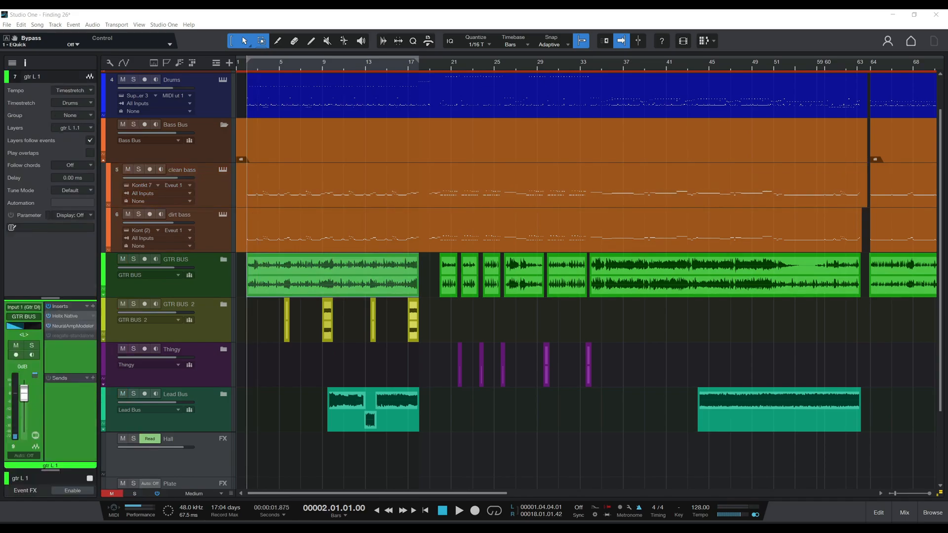
Step: Expand the GTR BUS folder and compare the channels of the gtr L 1 and gtr R 1 tracks
left_click(227, 273)
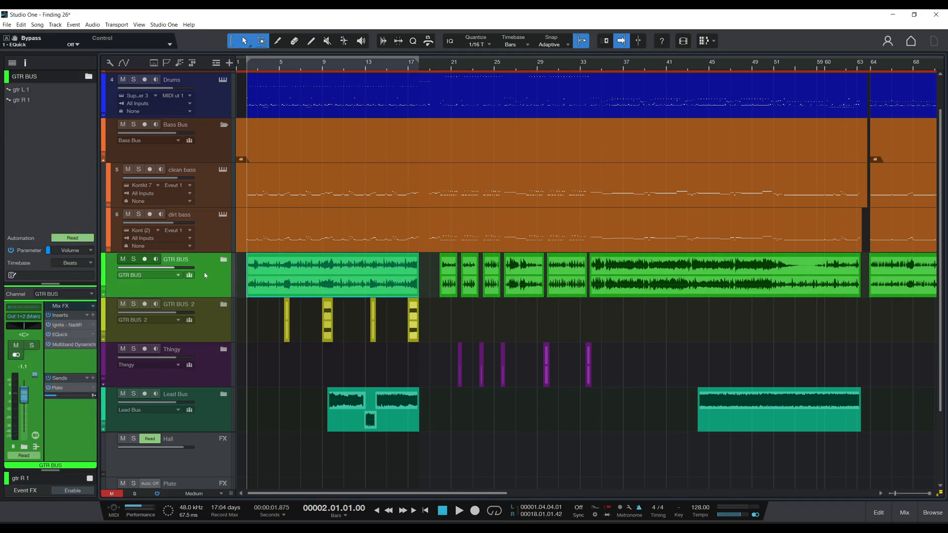
left_click(223, 260)
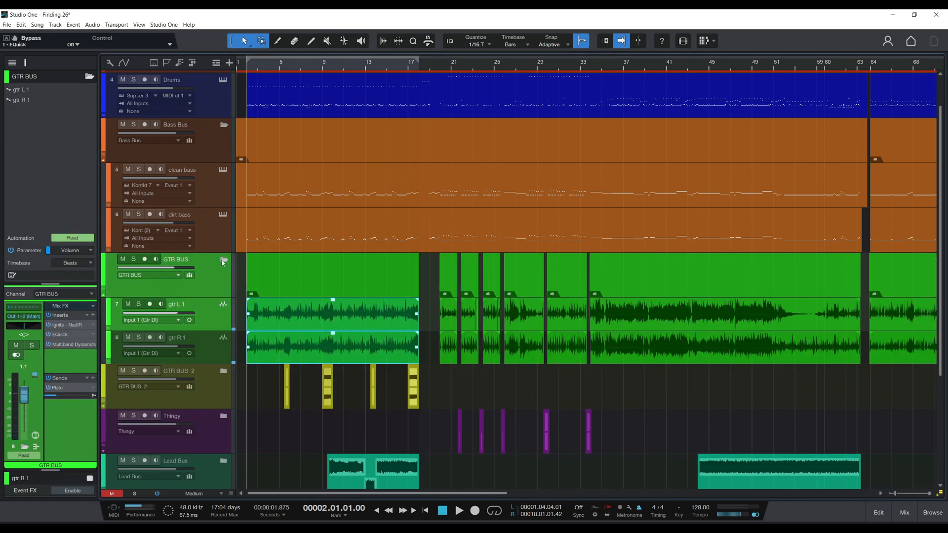
left_click(213, 311)
left_click(211, 350)
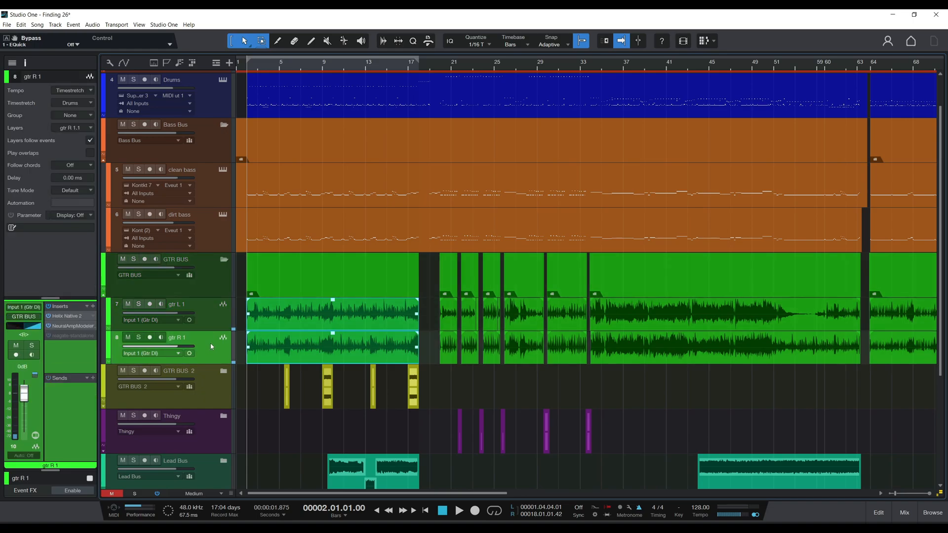
left_click(213, 330)
left_click(213, 350)
left_click(212, 318)
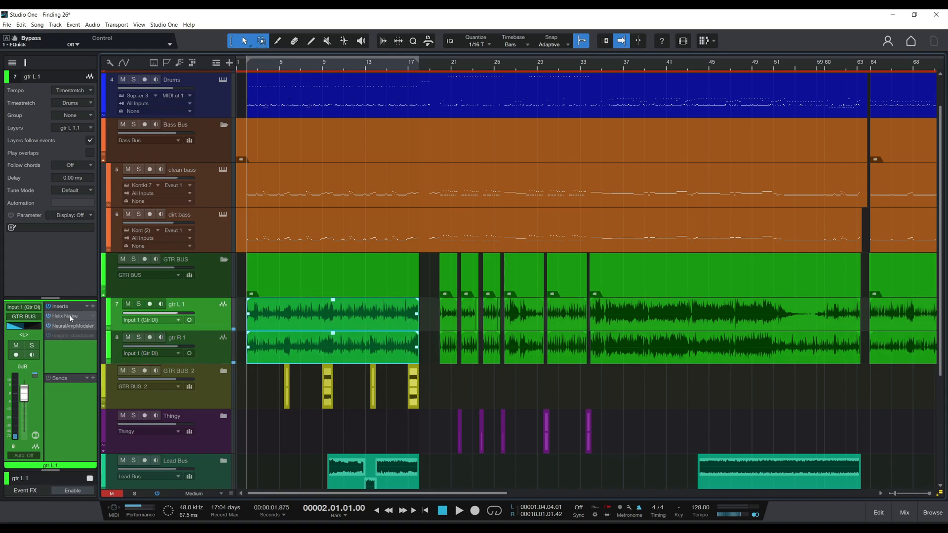
Step: Inspect the Hard Gate and Minotaur distortion blocks in the Helix Native insert on gtr L 1
left_click(69, 315)
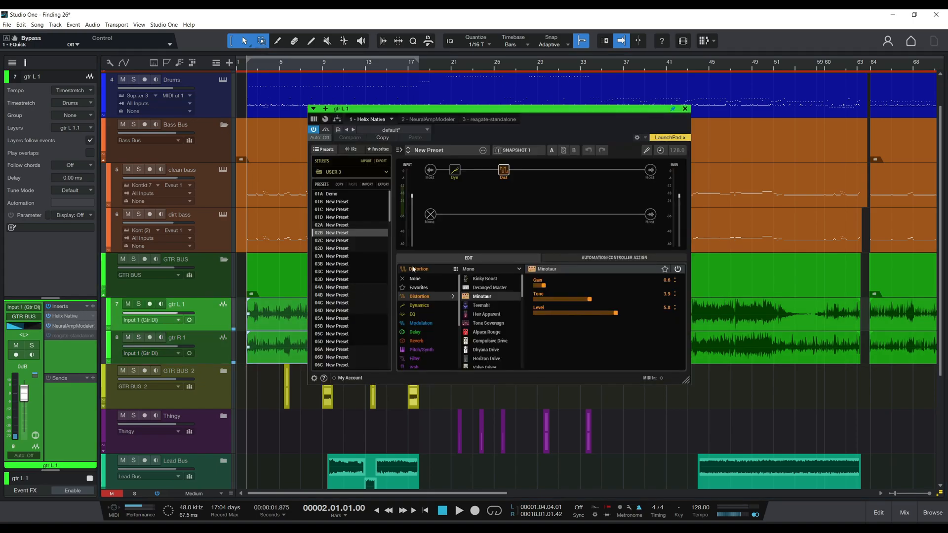
left_click(455, 172)
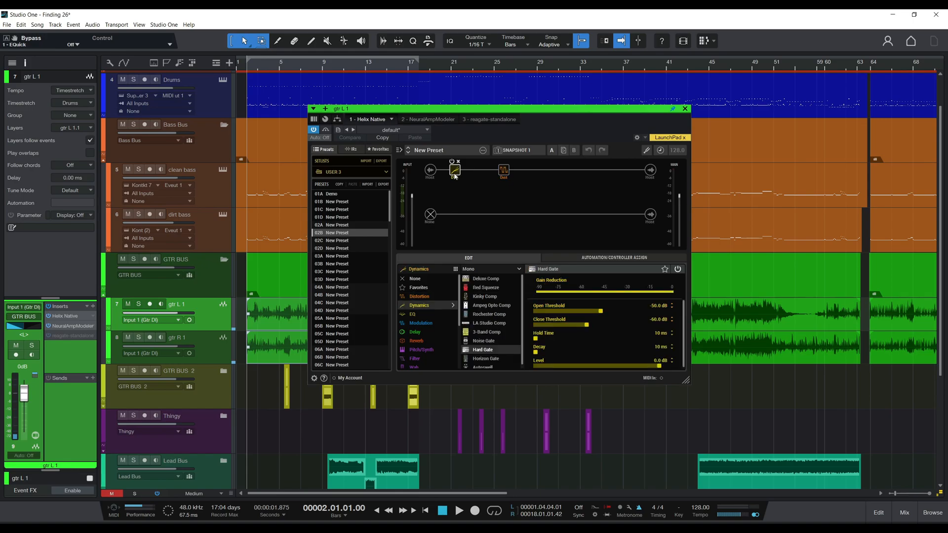
left_click(504, 171)
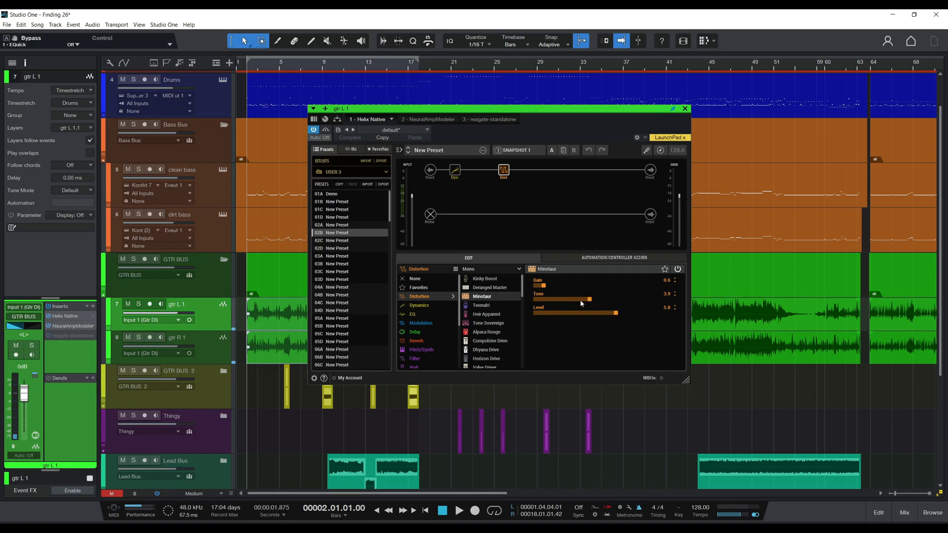
mouse_move(505, 170)
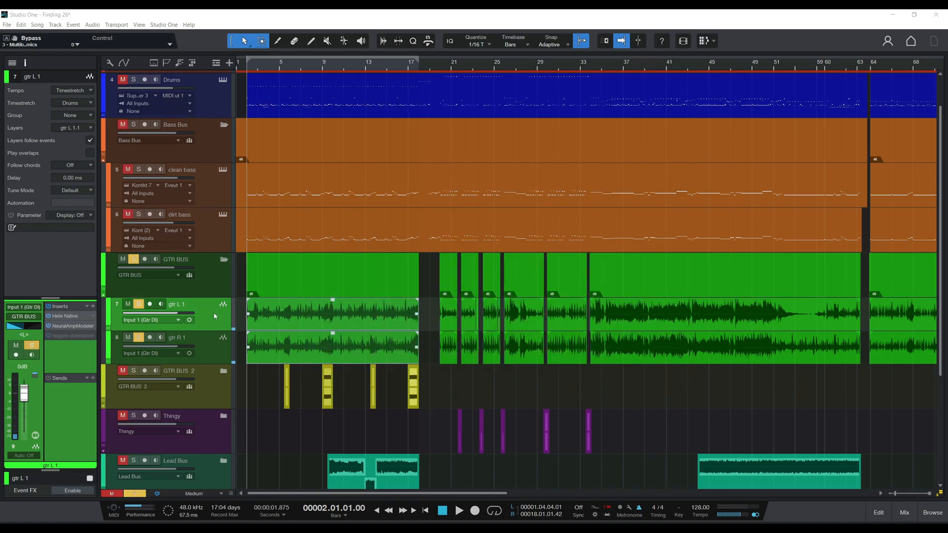
Step: Inspect the NadIR cabinet impulse responses and the EQuick filter bands on the GTR BUS
left_click(210, 284)
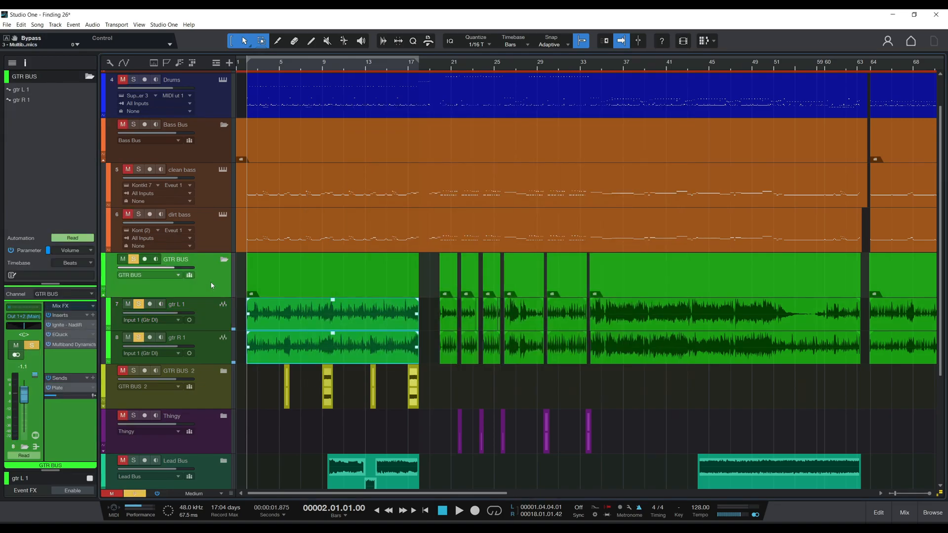
left_click(61, 325)
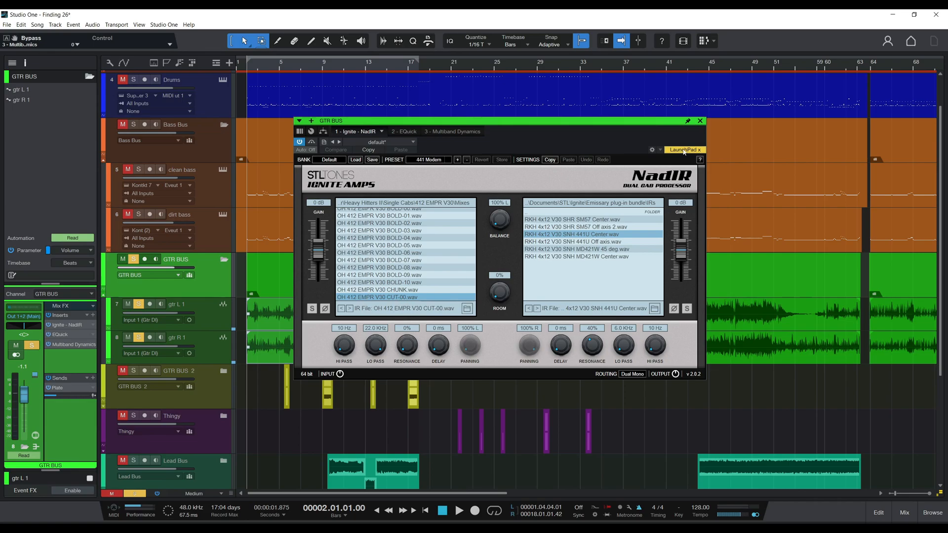
left_click(700, 121)
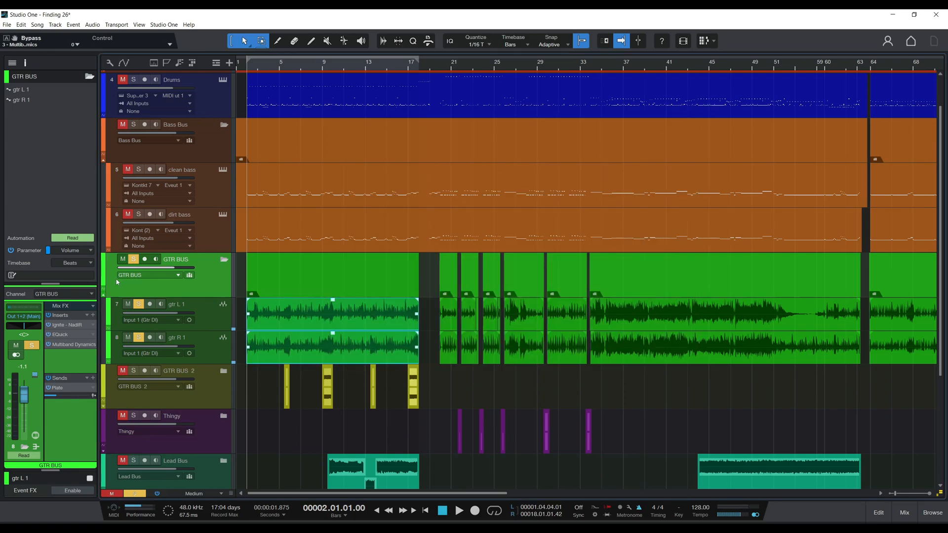
left_click(60, 335)
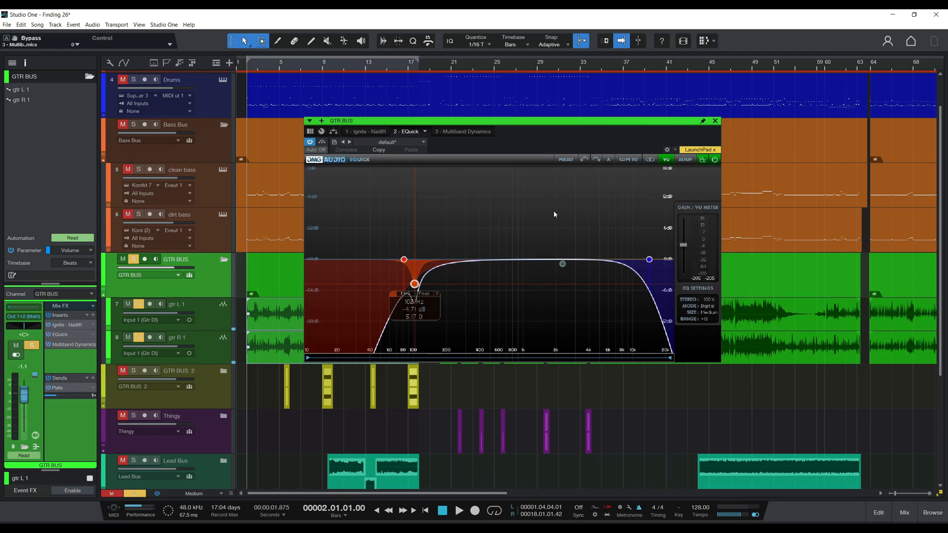
Step: Inspect the L, LM, M, HM and H band settings of the Multiband Dynamics insert on the GTR BUS
left_click(68, 344)
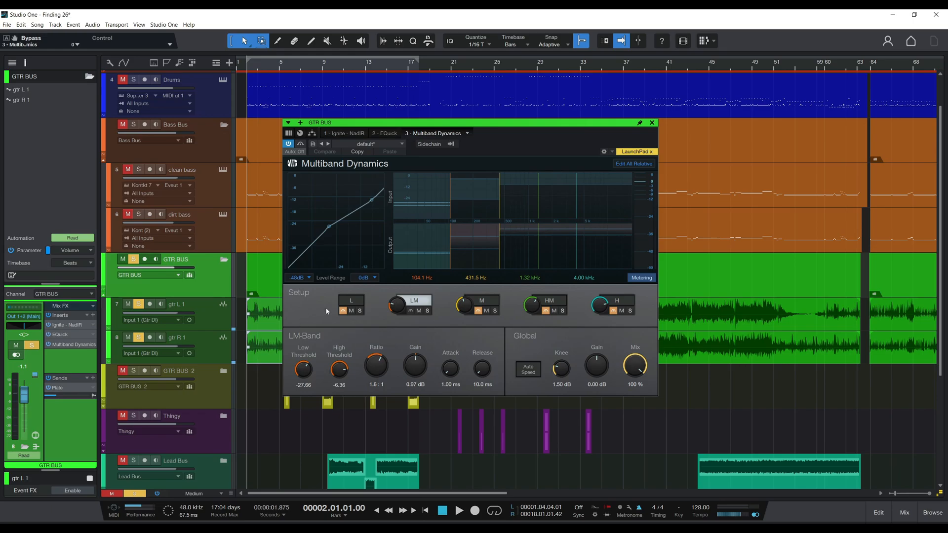
left_click(351, 300)
left_click(488, 303)
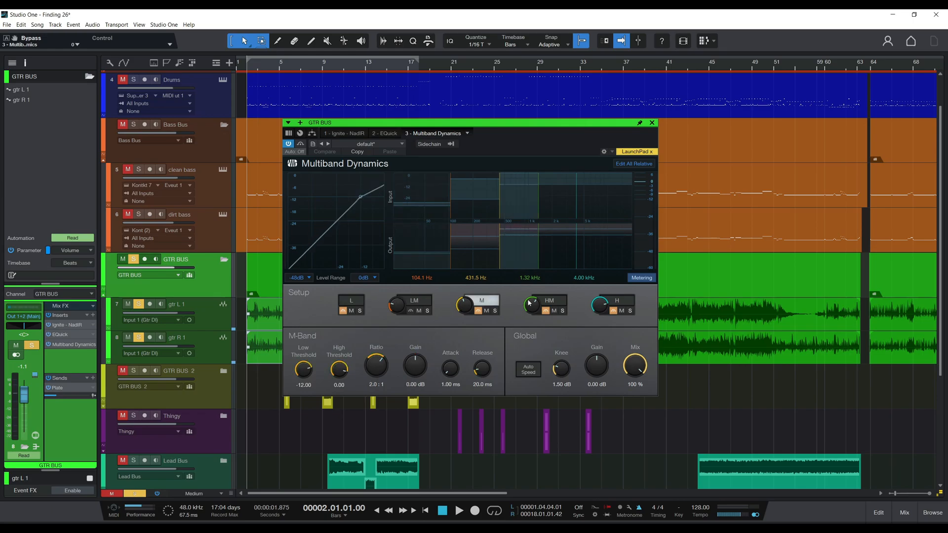
left_click(550, 301)
left_click(623, 301)
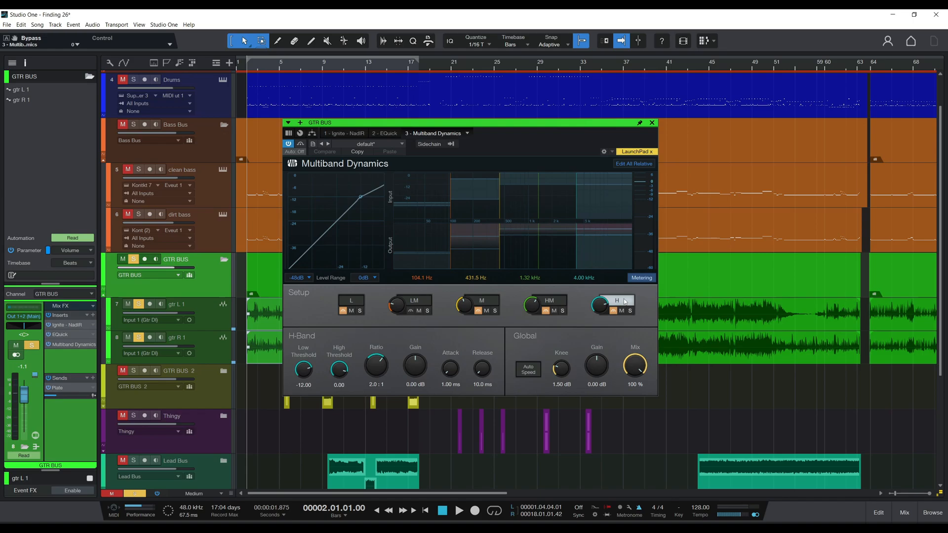
left_click(418, 302)
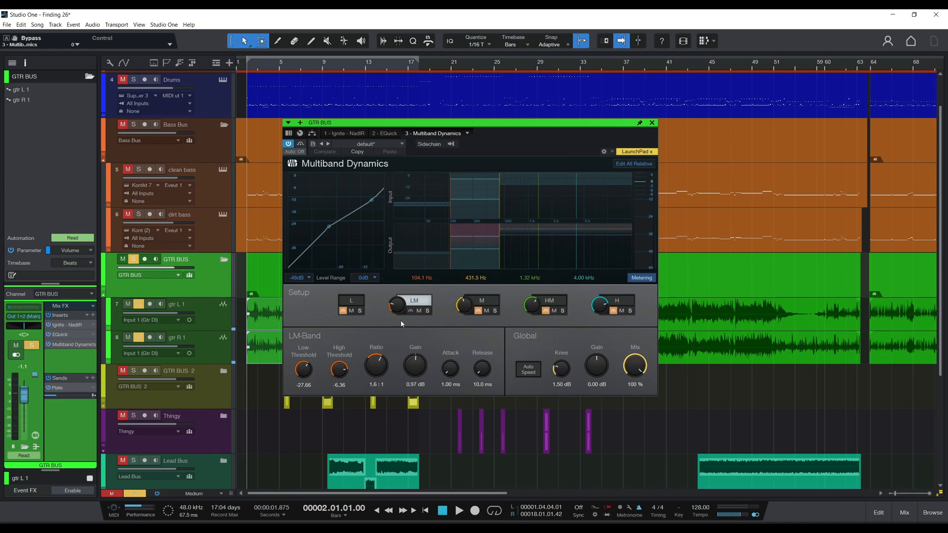
Step: Audition the soloed guitars through the Multiband Dynamics LM band, demonstrating its Low Threshold control, and close the effect window
key("space")
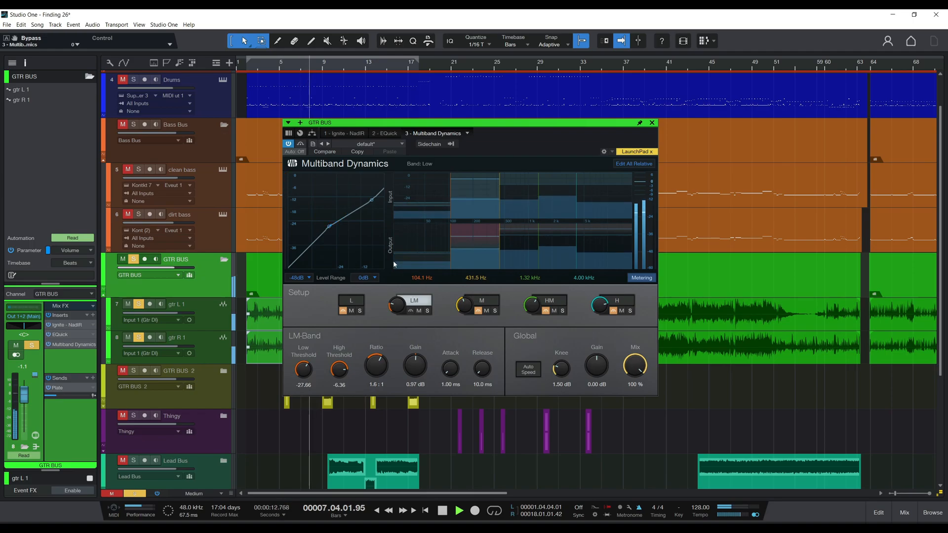
key("space")
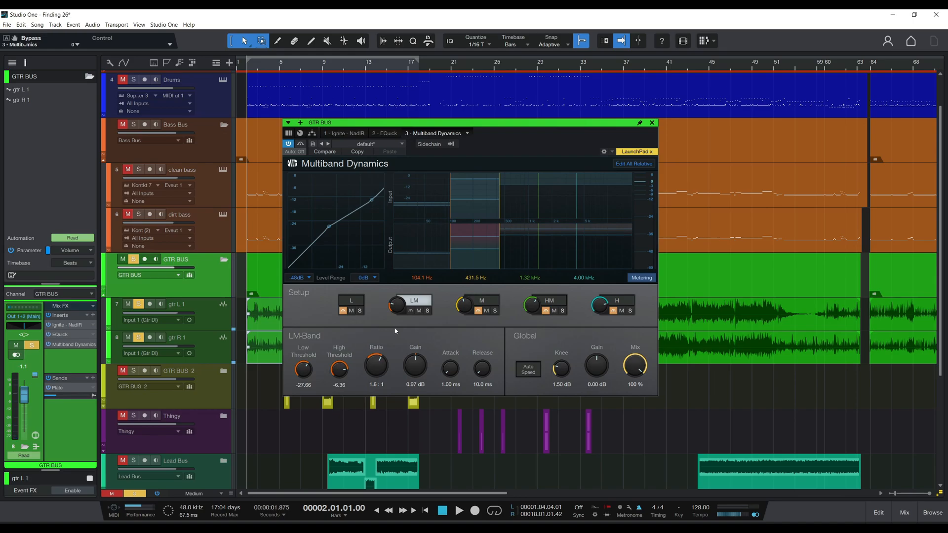
key("space")
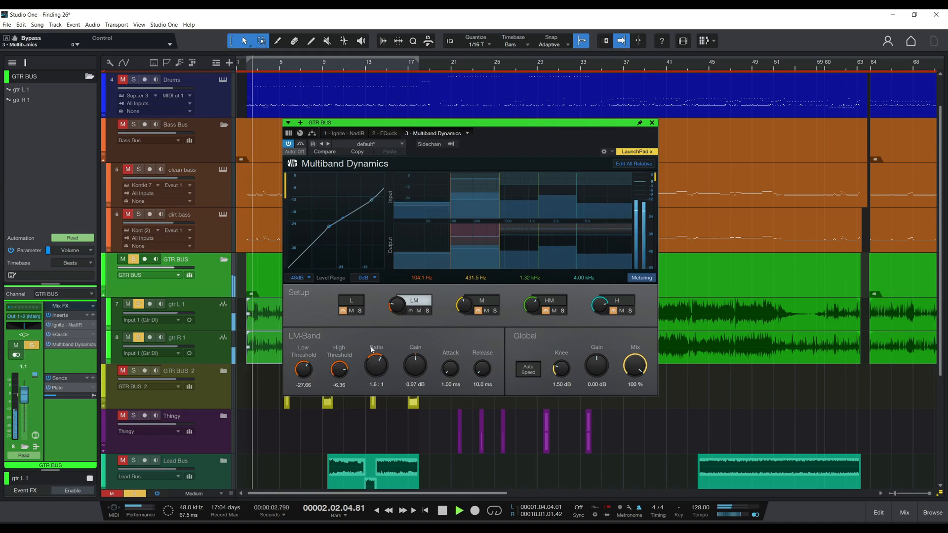
left_click_drag(303, 370, 329, 353)
key("space")
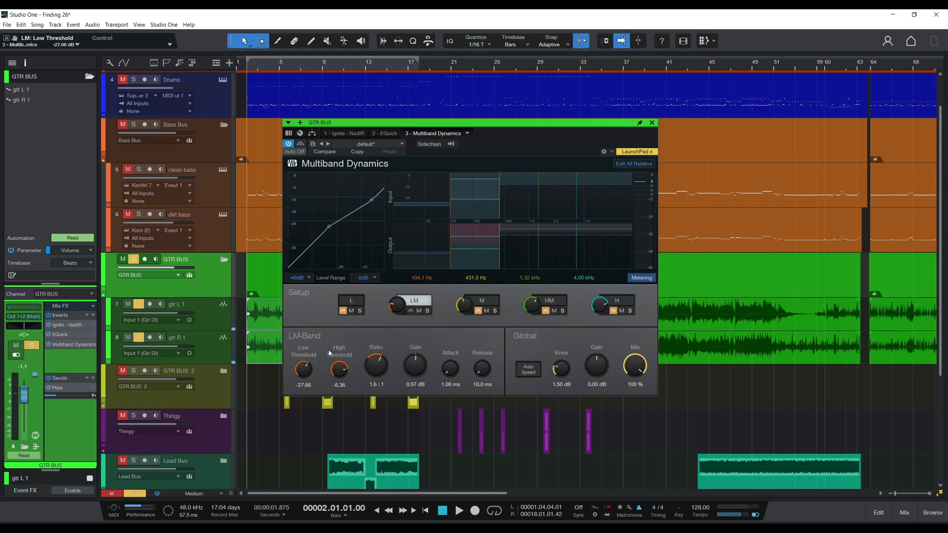
scroll(376, 266, "down", 1)
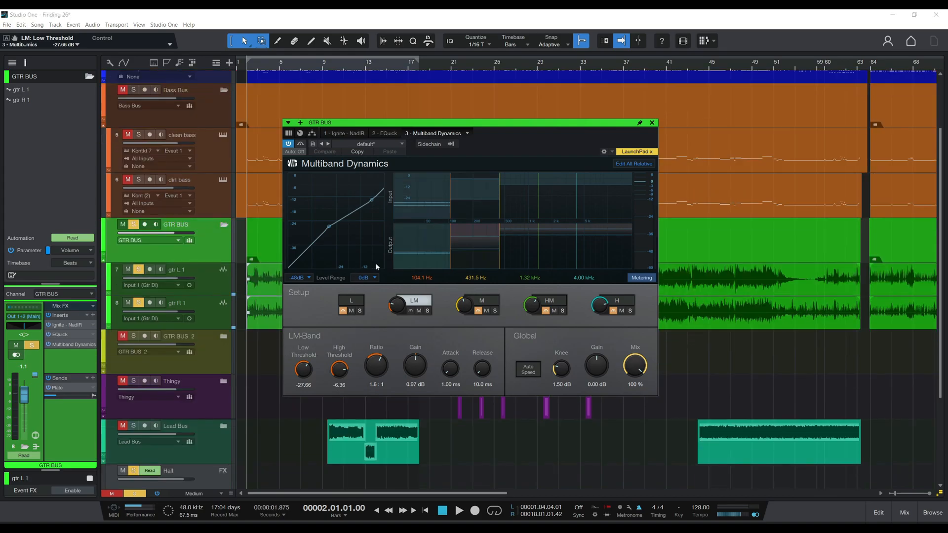
left_click(652, 123)
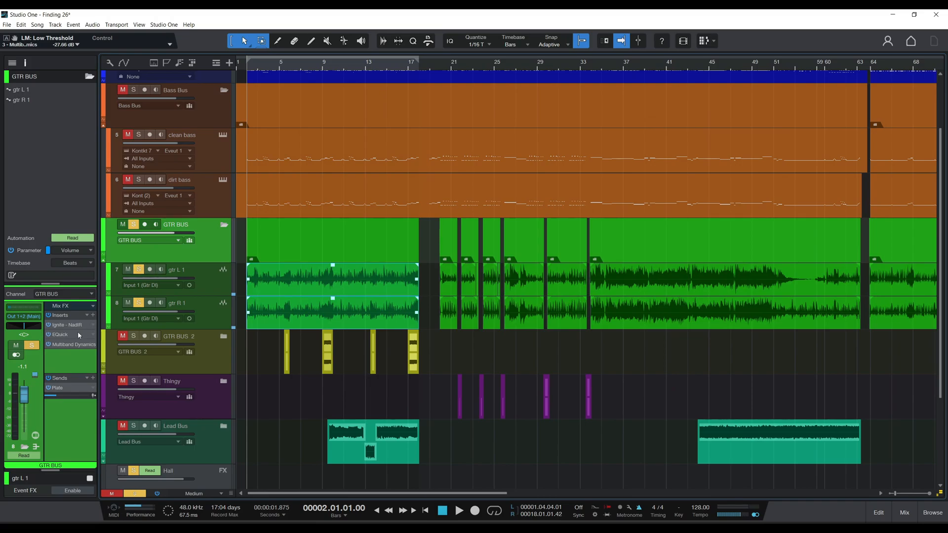
Step: Toggle the GTR BUS solo off and on, and play from bar 2 while viewing the gtr L 1, gtr R 1 and bus channels
left_click(134, 225)
left_click(134, 225)
key("space")
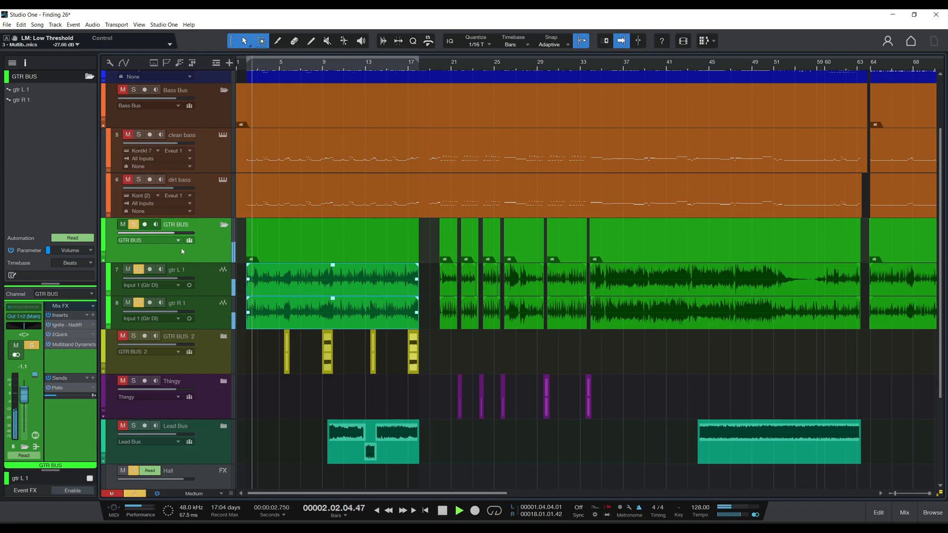
left_click(215, 287)
left_click(218, 306)
left_click(216, 227)
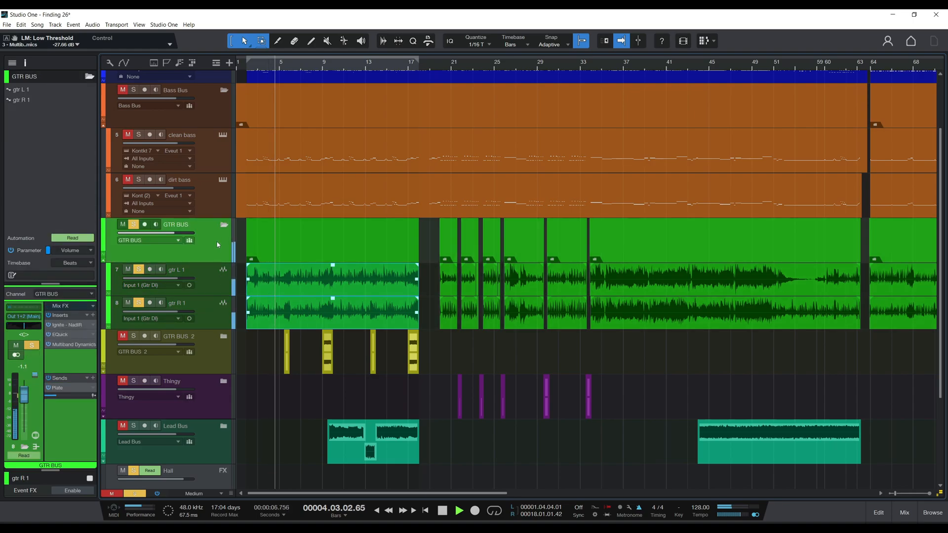
Step: Solo the Bass Bus alongside the guitars and toggle its mute during playback to compare the guitars with and without bass
scroll(216, 227, "up", 3)
left_click(137, 141)
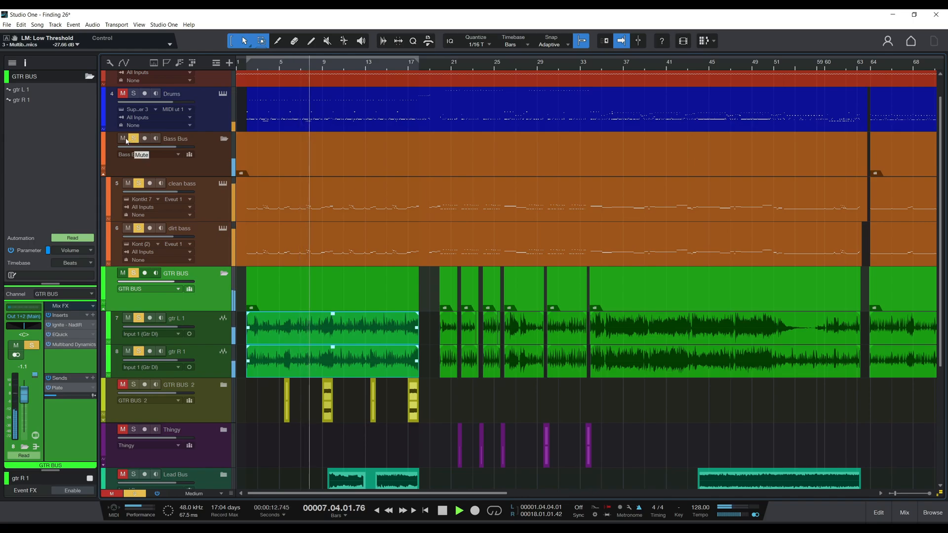
left_click(123, 139)
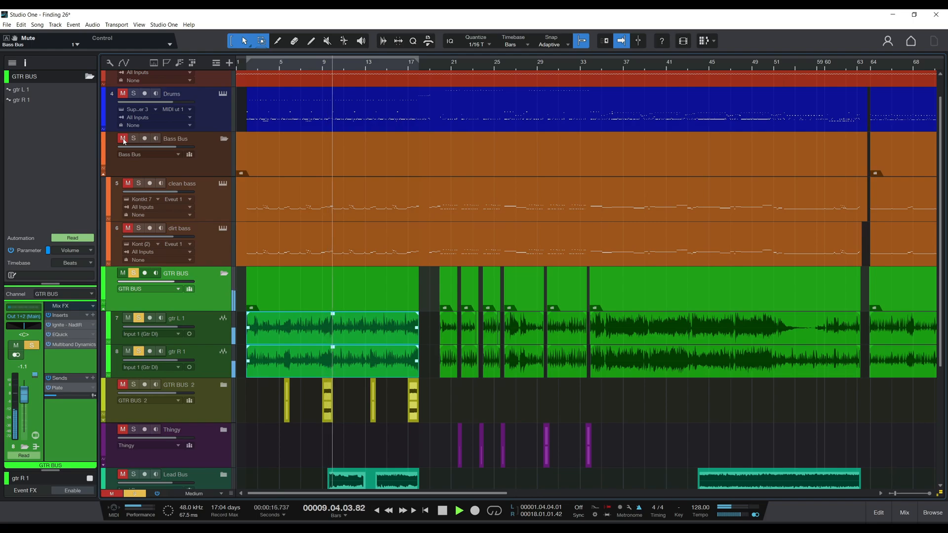
left_click(123, 139)
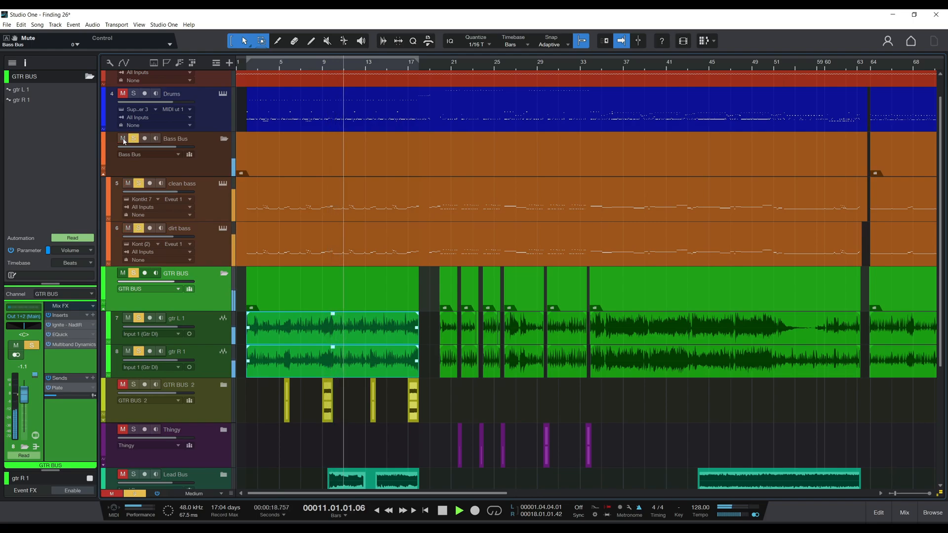
key("space")
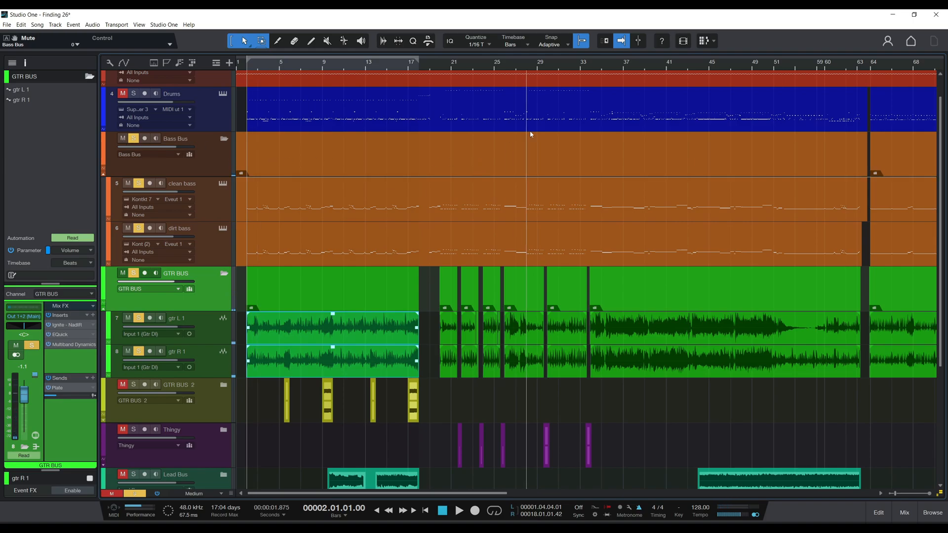
Step: Audition the guitars with the bass at bar 14 and around bar 20, and take the Bass Bus out of solo
key("space")
left_click(377, 70)
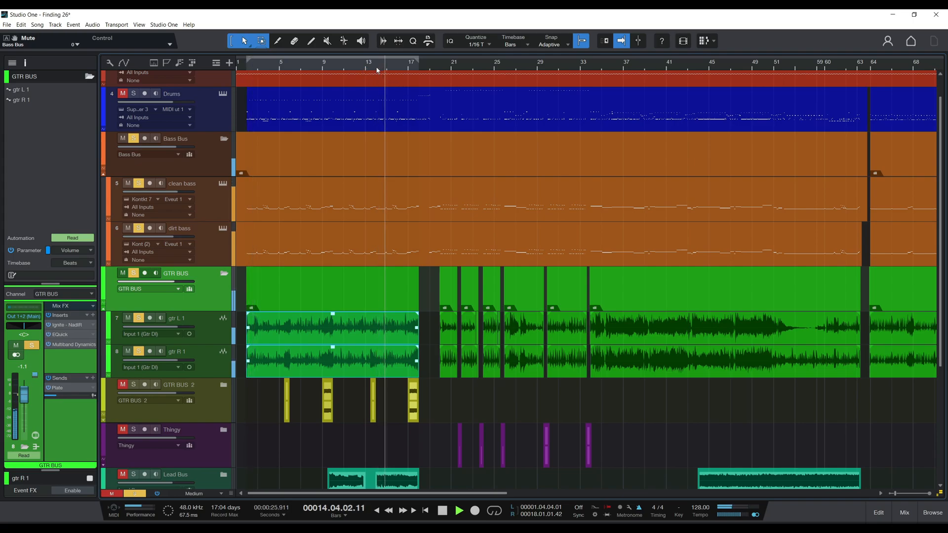
key("space")
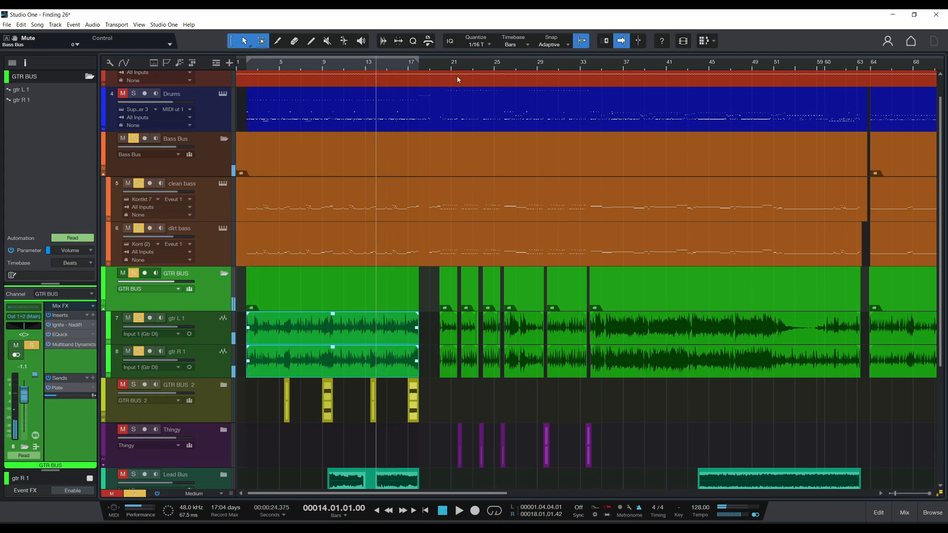
left_click(448, 66)
key("space")
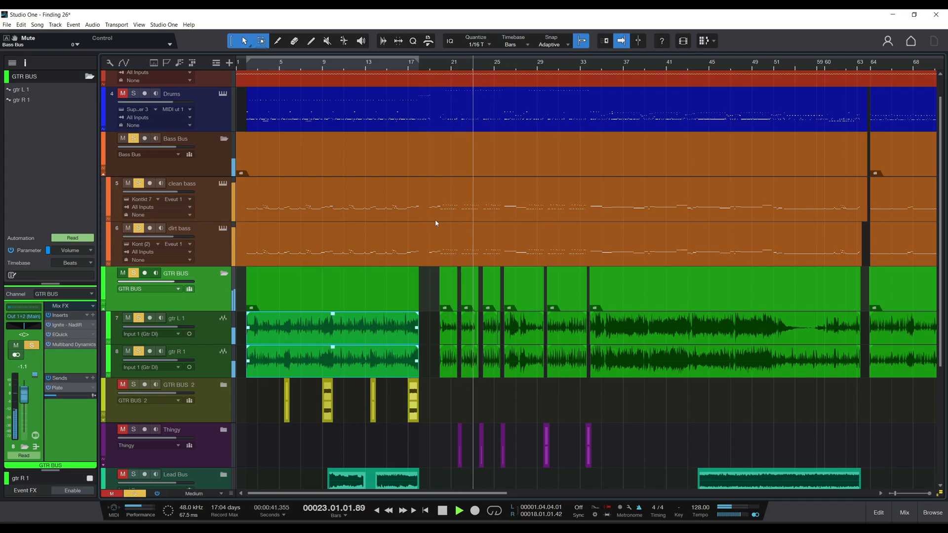
left_click(133, 139)
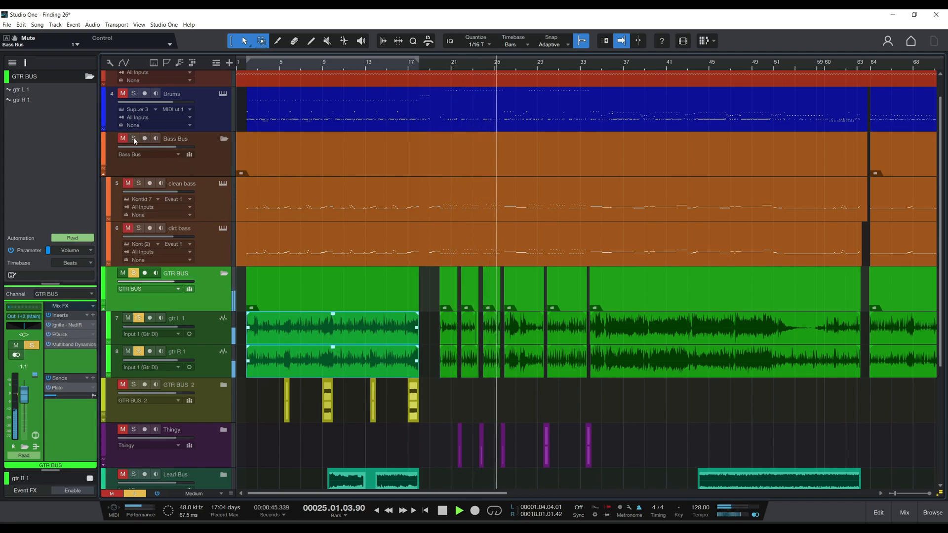
key("space")
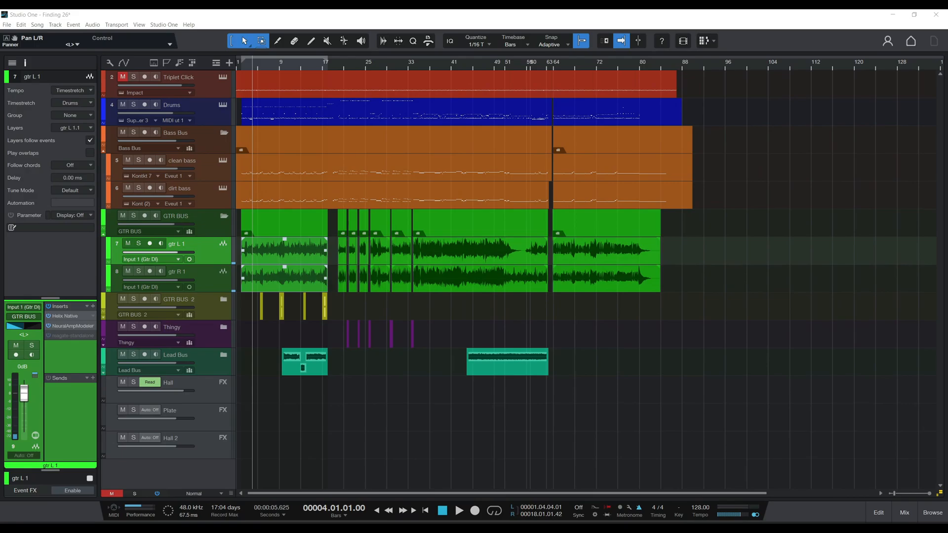
Step: Solo the rhythm guitars and audition the section from bars 63 and 64, comparing them alone and with the Bass Bus soloed
key("s")
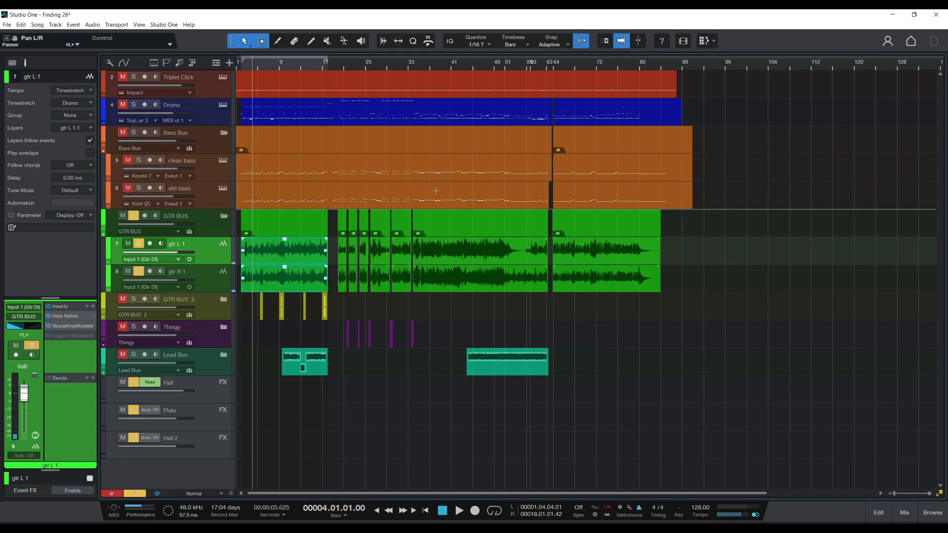
left_click(548, 67)
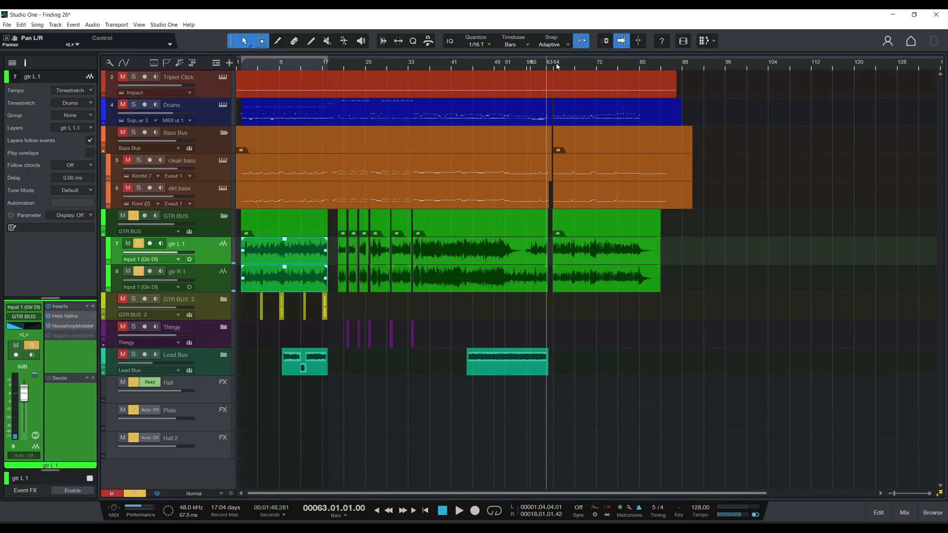
key("space")
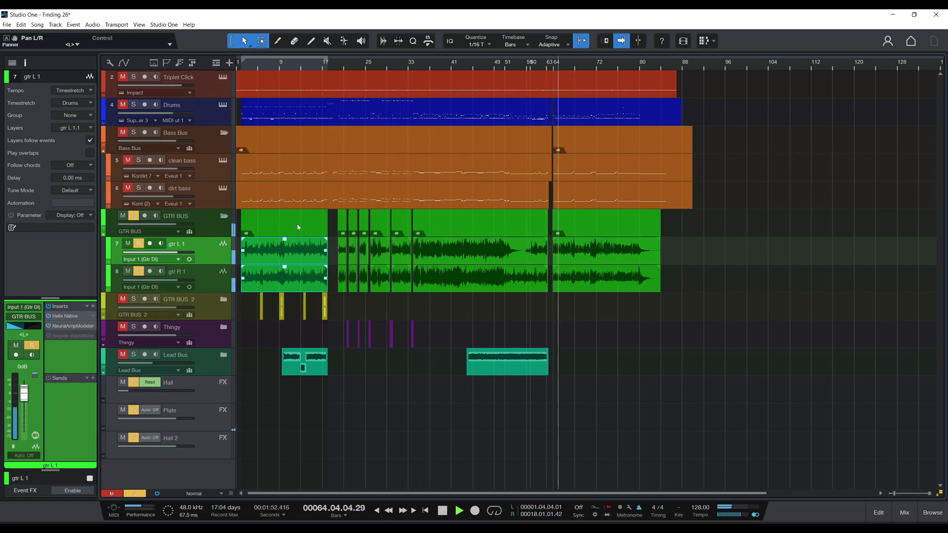
key("space")
left_click(134, 132)
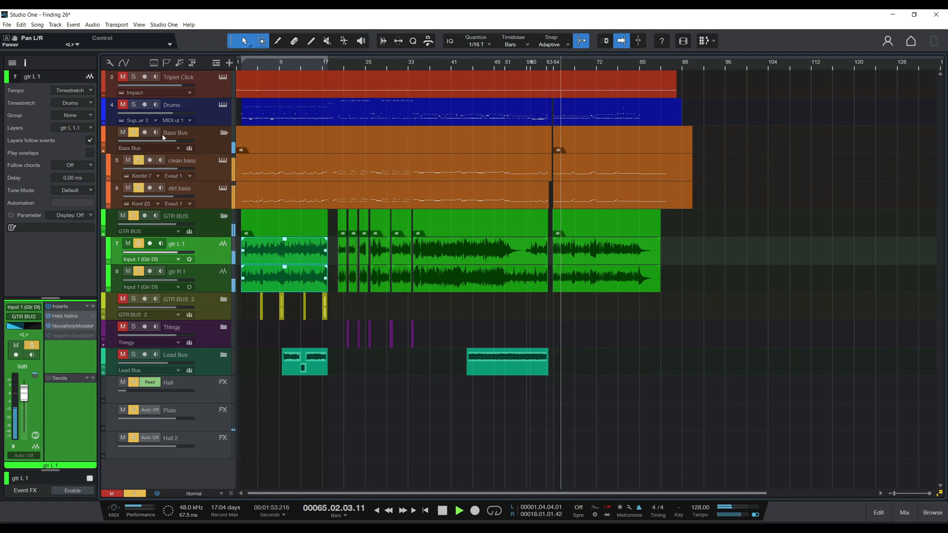
key("space")
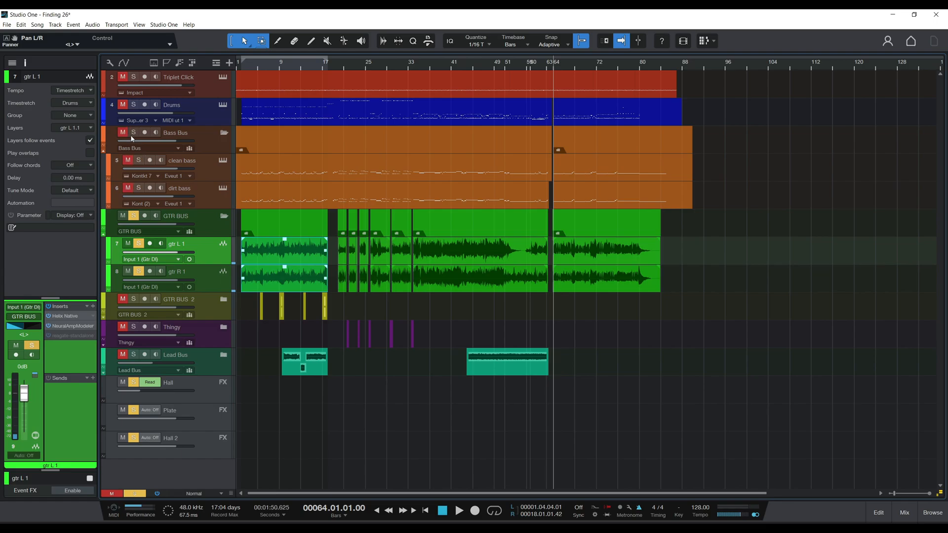
key("space")
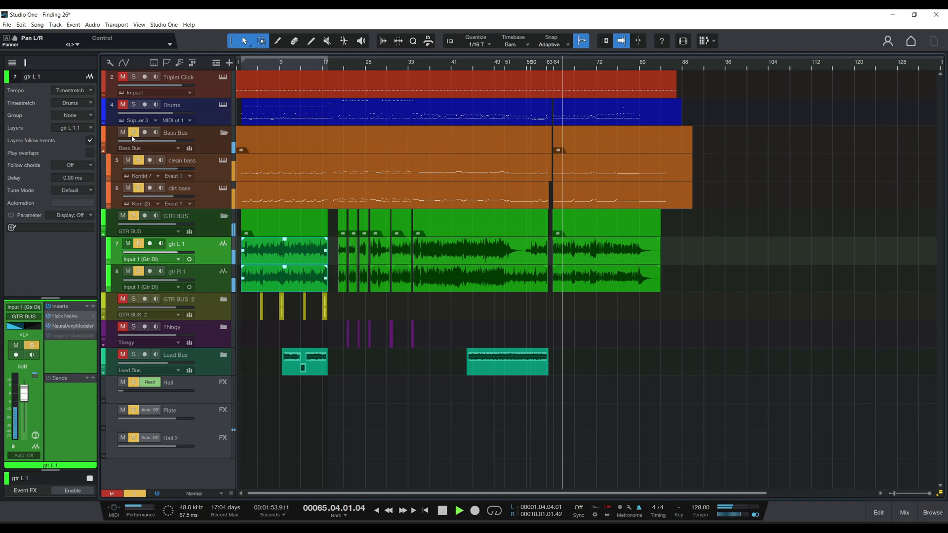
key("space")
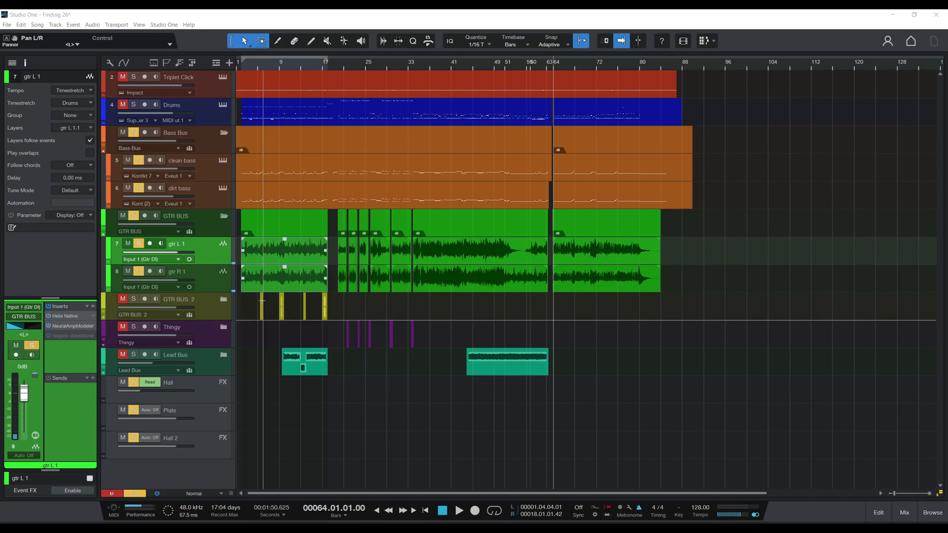
Step: Clear the GTR BUS and Bass Bus solos and solo GTR BUS 2 instead
left_click(134, 217)
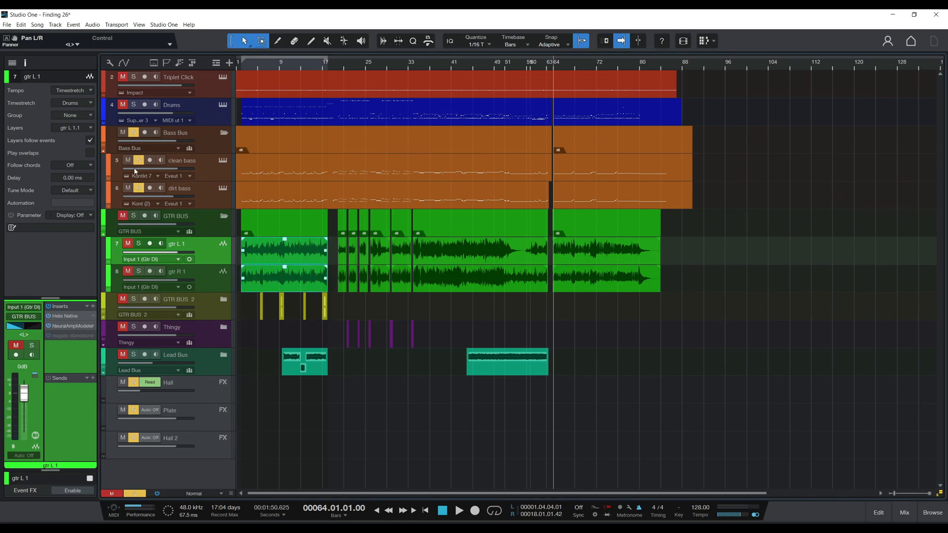
left_click(132, 131)
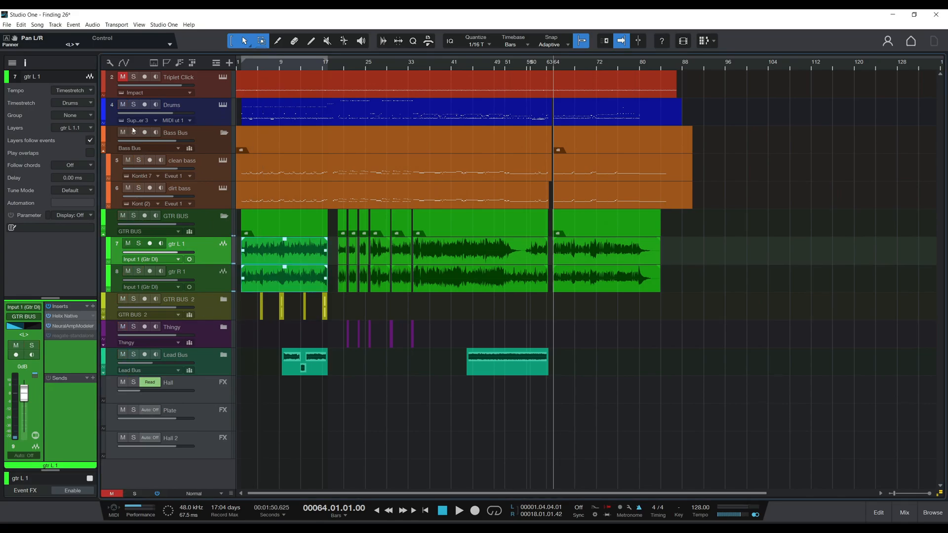
left_click(135, 300)
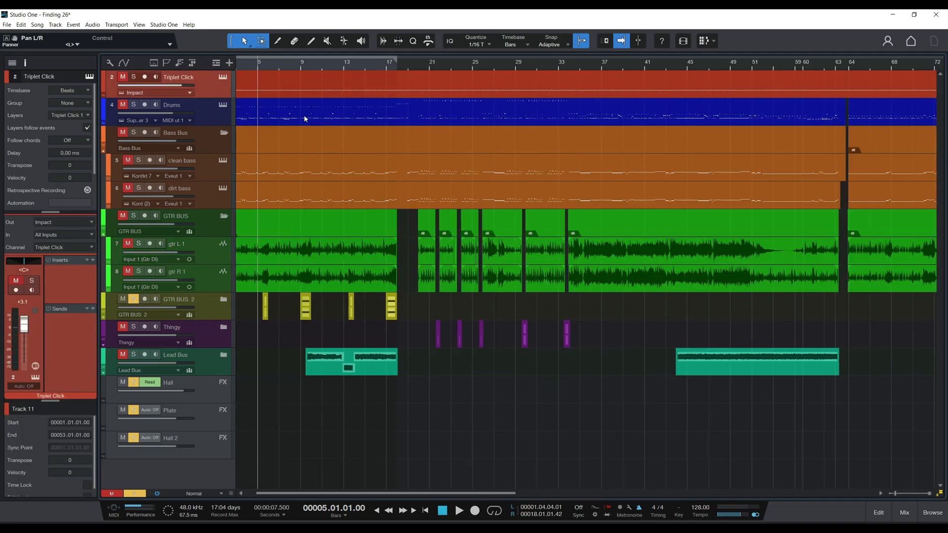
Step: Zoom in on the GTR BUS 2 parts and audition them soloed from the middle of bar 5 and from bar 9
key("e")
key("e")
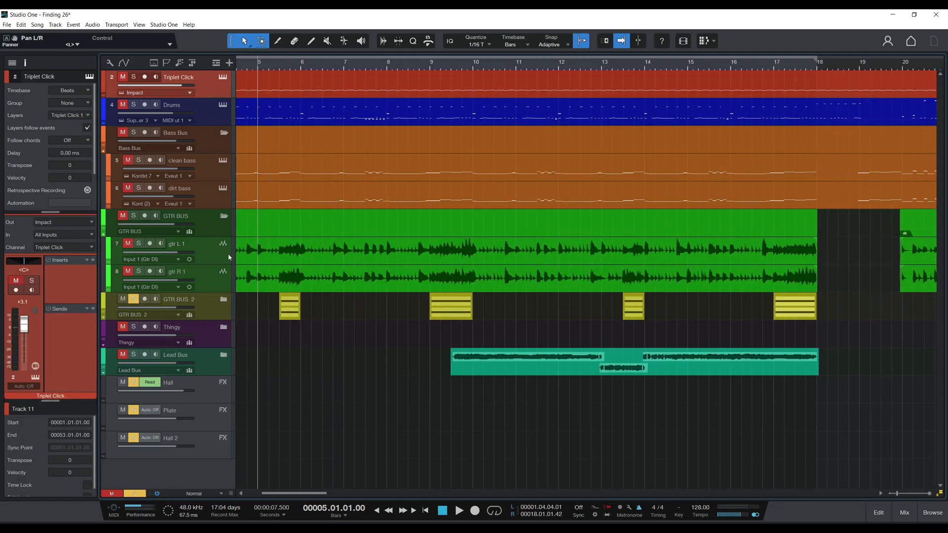
left_click(288, 68)
left_click(284, 69)
key("space")
key("space")
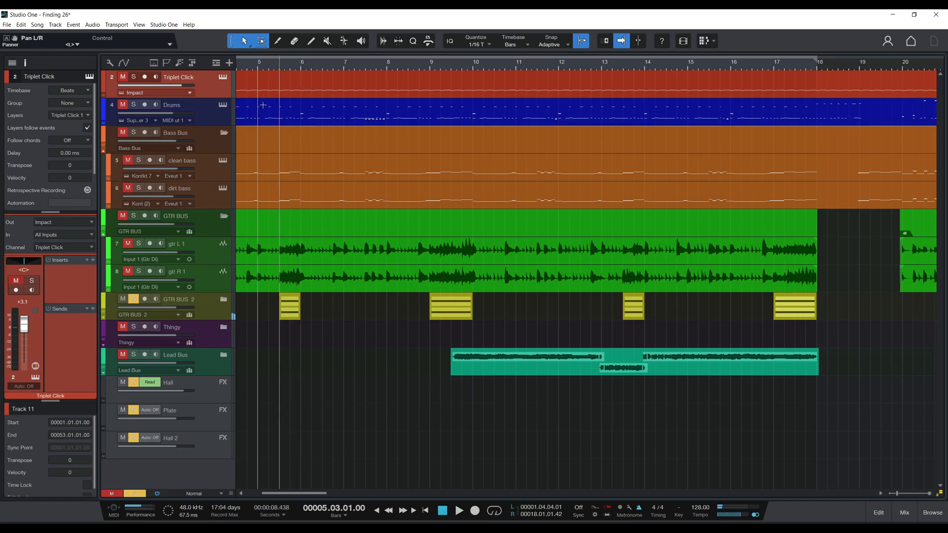
key("space")
key("space")
left_click(438, 69)
key("space")
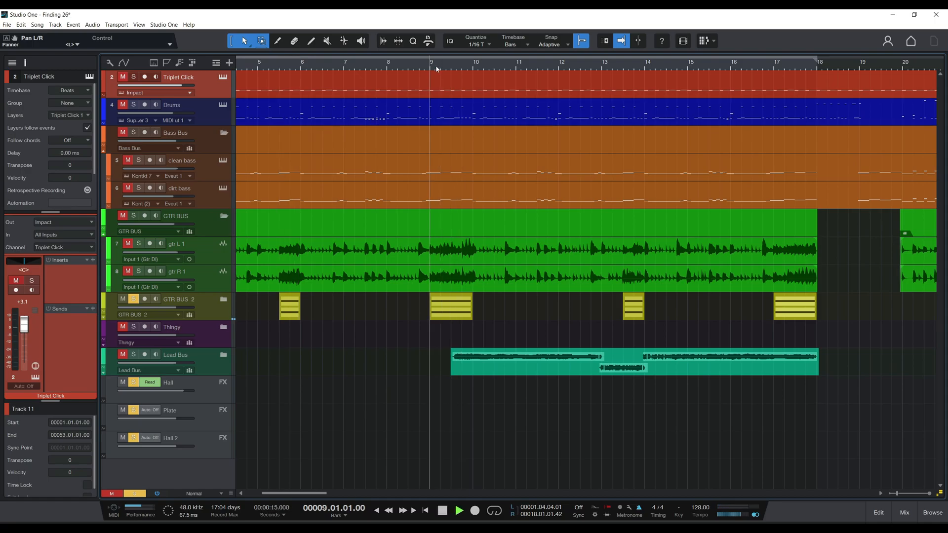
key("space")
Step: Compare the soloed GTR BUS with and without GTR BUS 2 from bar 9, and clear both solos
left_click_drag(139, 247, 137, 301)
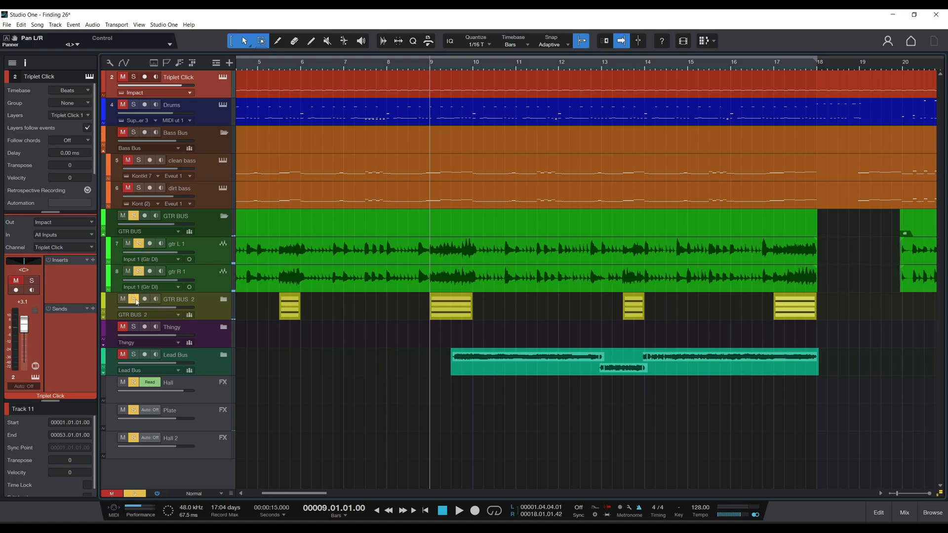
left_click(133, 300)
key("space")
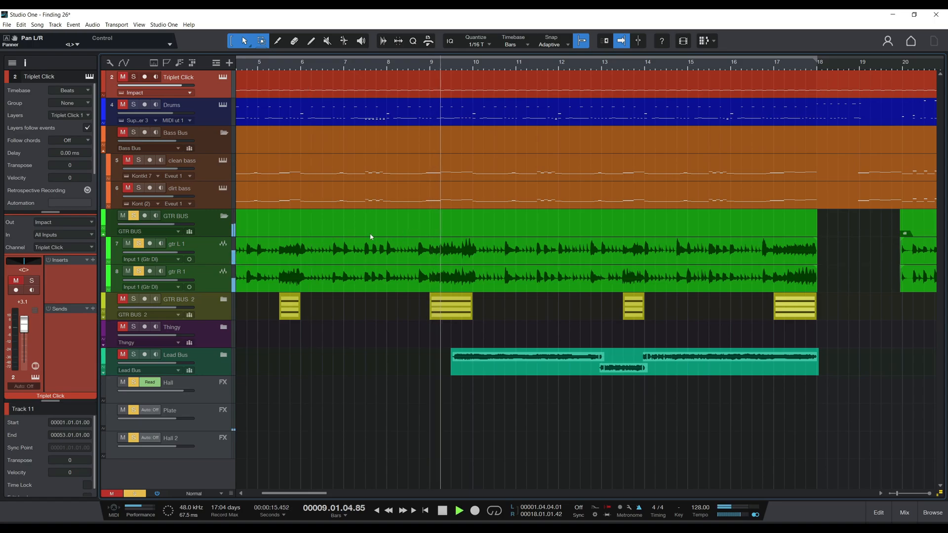
key("space")
left_click(136, 300)
key("space")
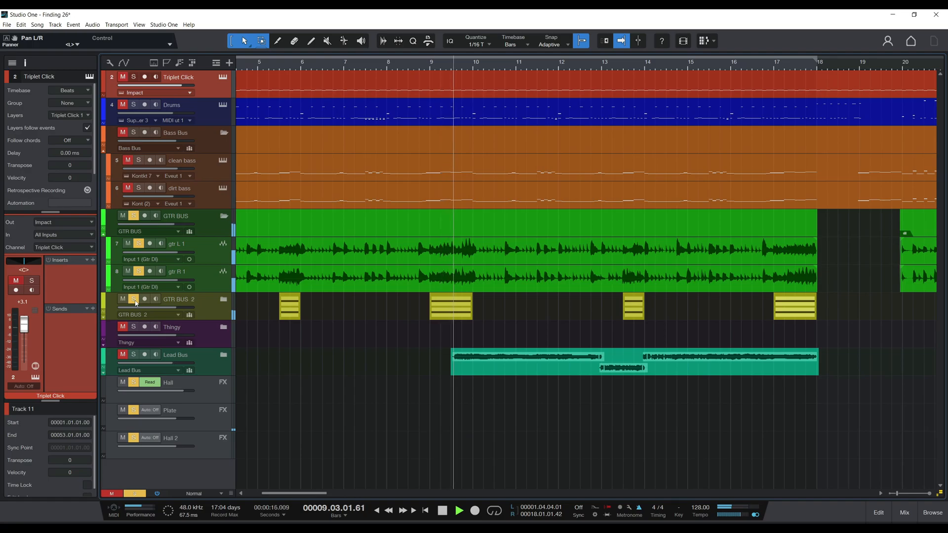
key("space")
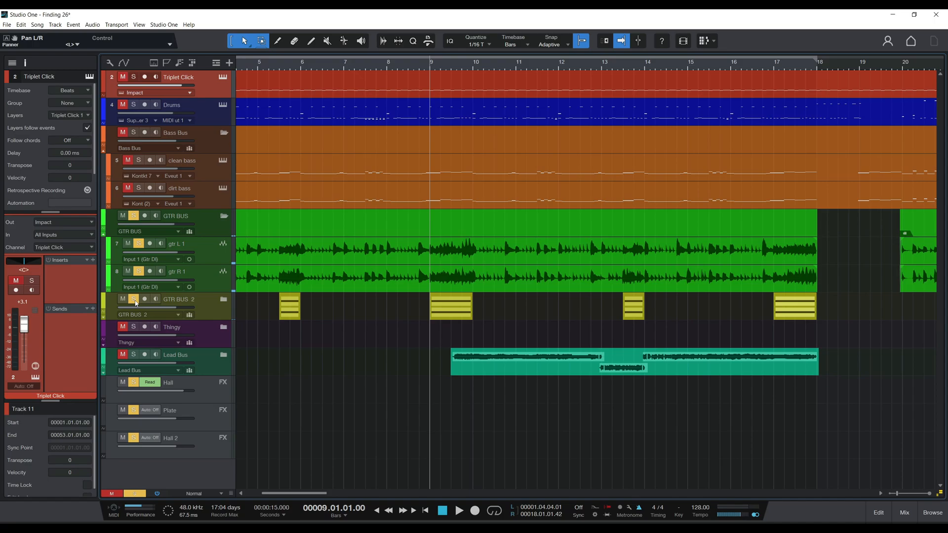
key("space")
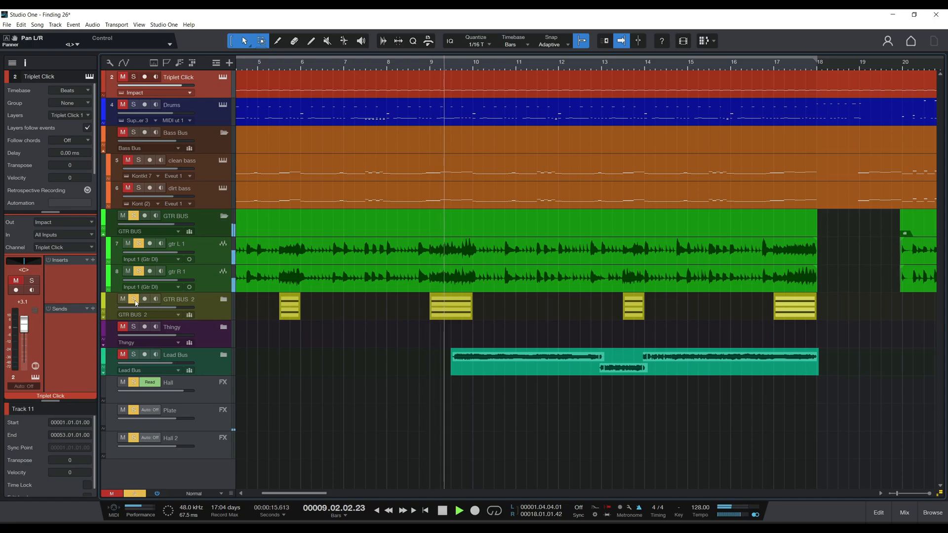
key("space")
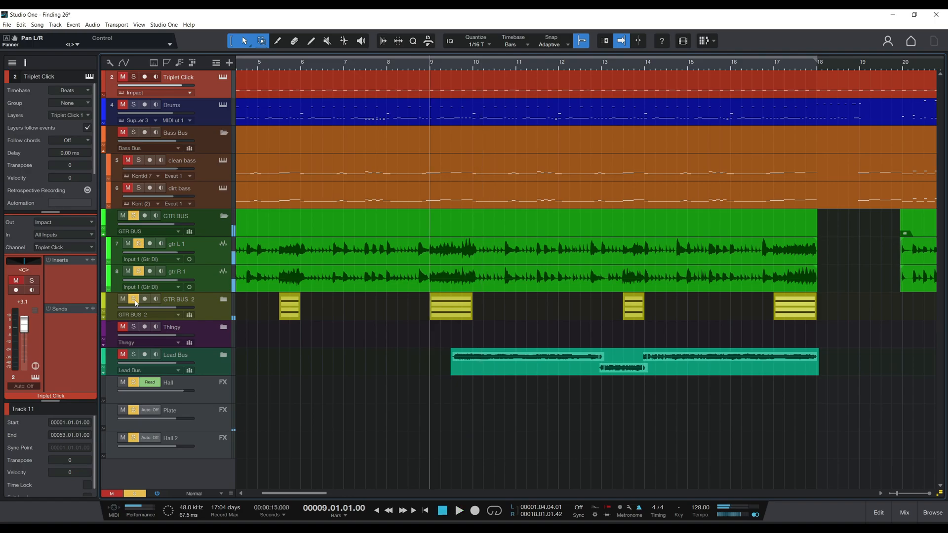
left_click(133, 216)
left_click(134, 299)
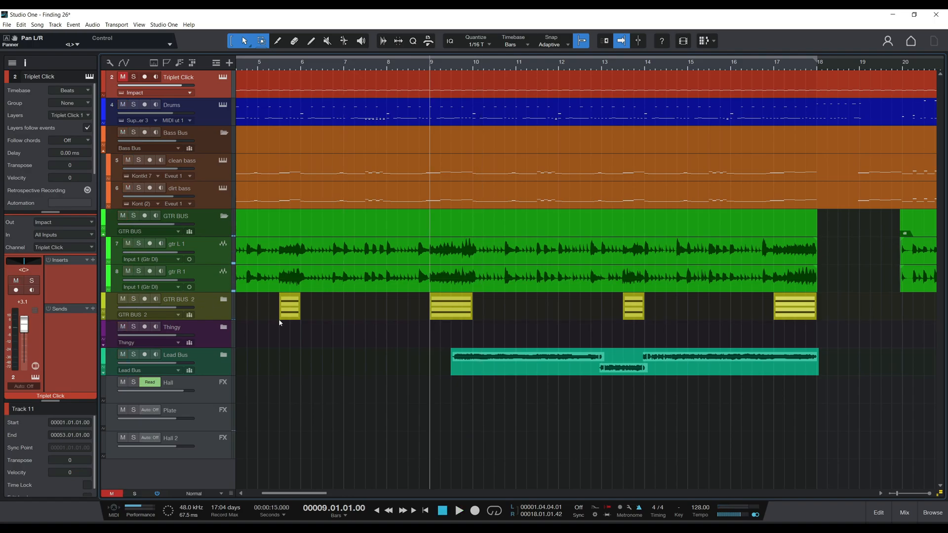
Step: Expand the GTR BUS 2 folder, select the gtr L 2 track and increase its height
left_click(219, 304)
left_click(207, 331)
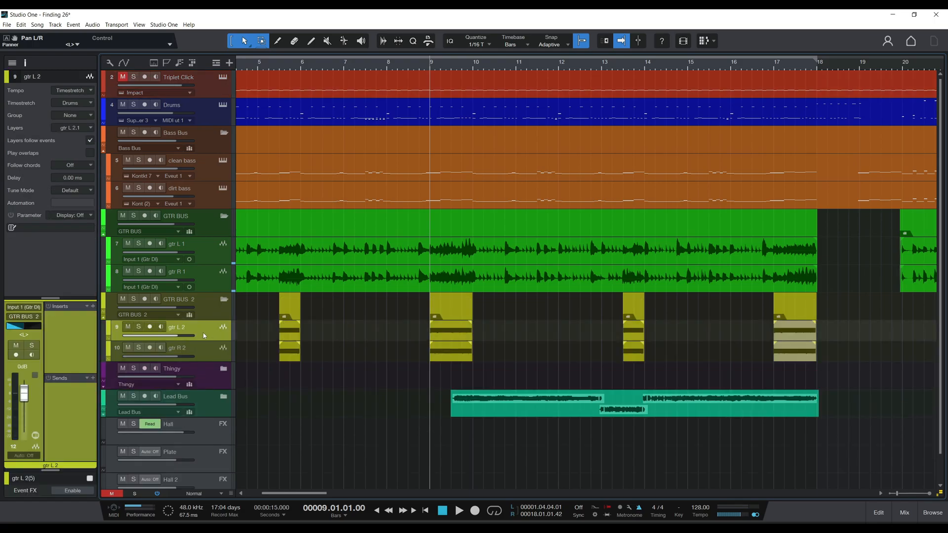
scroll(212, 340, "down", 1)
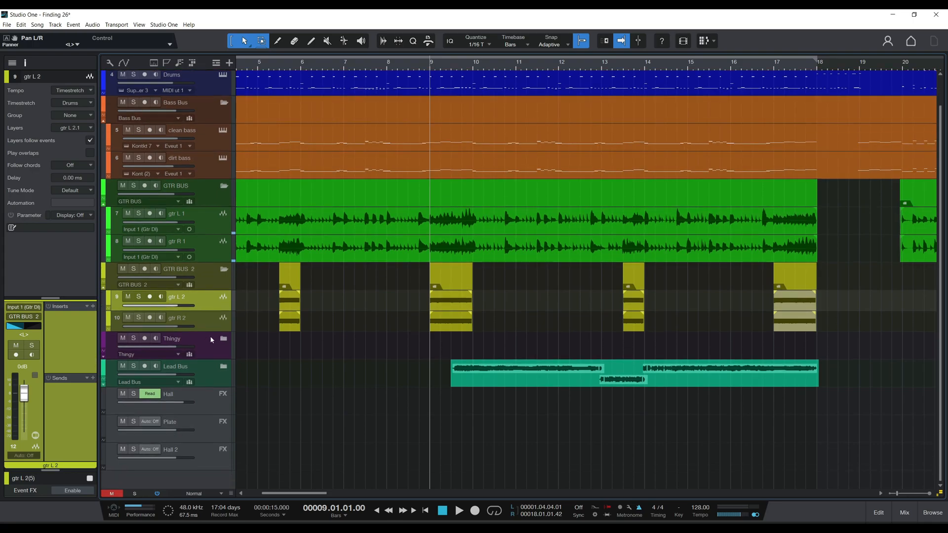
left_click_drag(207, 311, 208, 331)
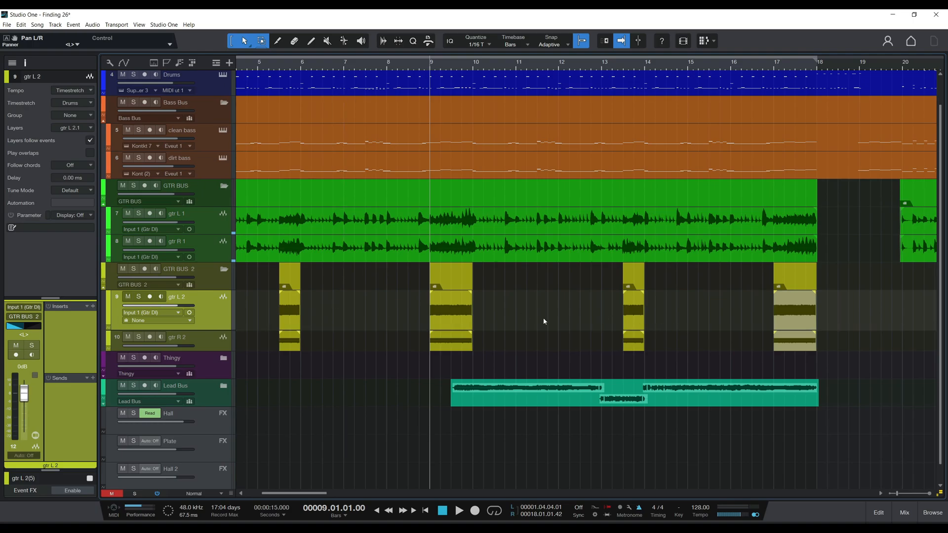
Step: Transform the gtr L 2 track to realtime audio and open its NeuralAmpModeler insert
right_click(211, 312)
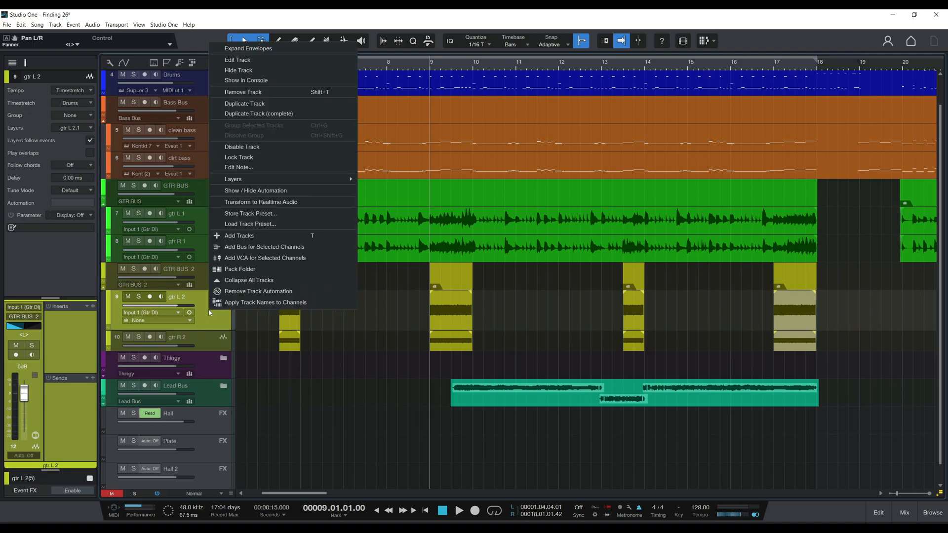
left_click(247, 202)
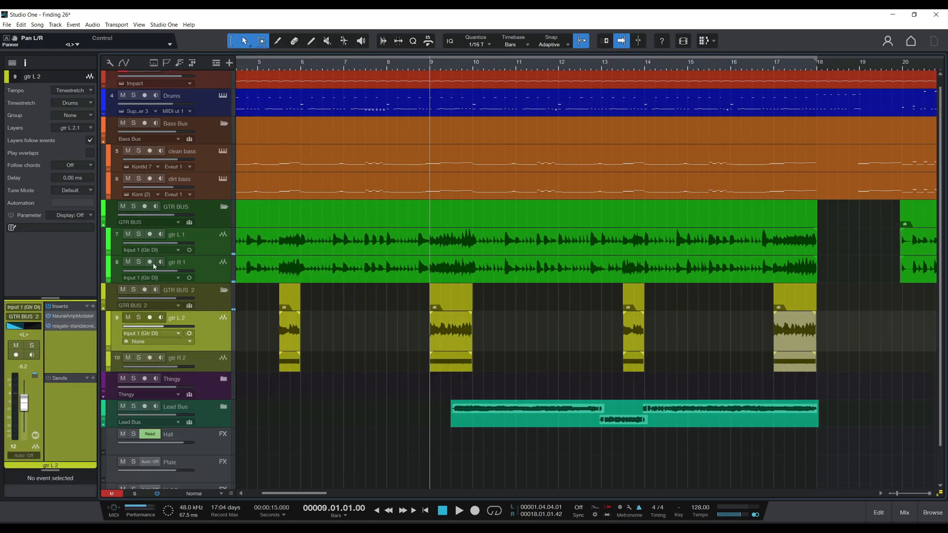
double_click(72, 316)
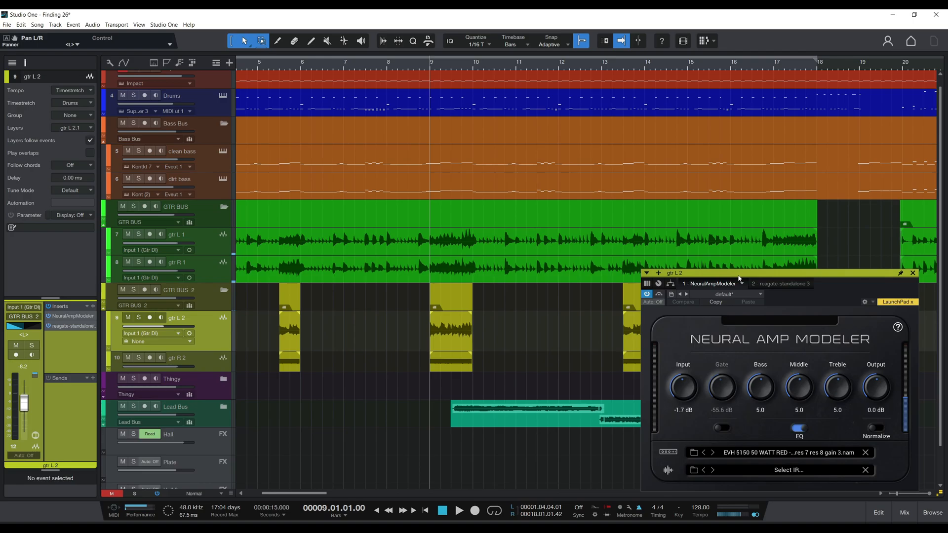
Step: Examine the Neural Amp Modeler settings on gtr L 2, close the plug-in, and select the gtr R 2 track
left_click_drag(739, 278, 474, 128)
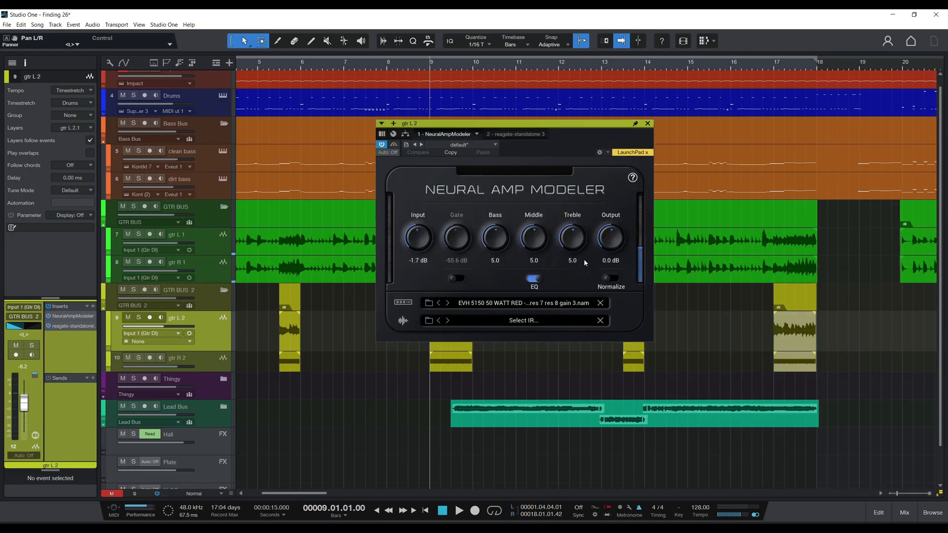
left_click(647, 124)
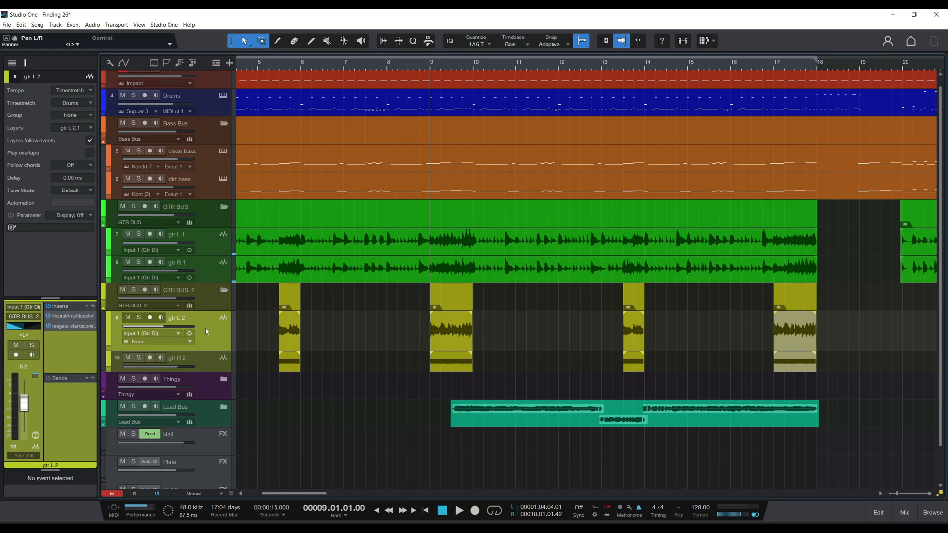
left_click(214, 367)
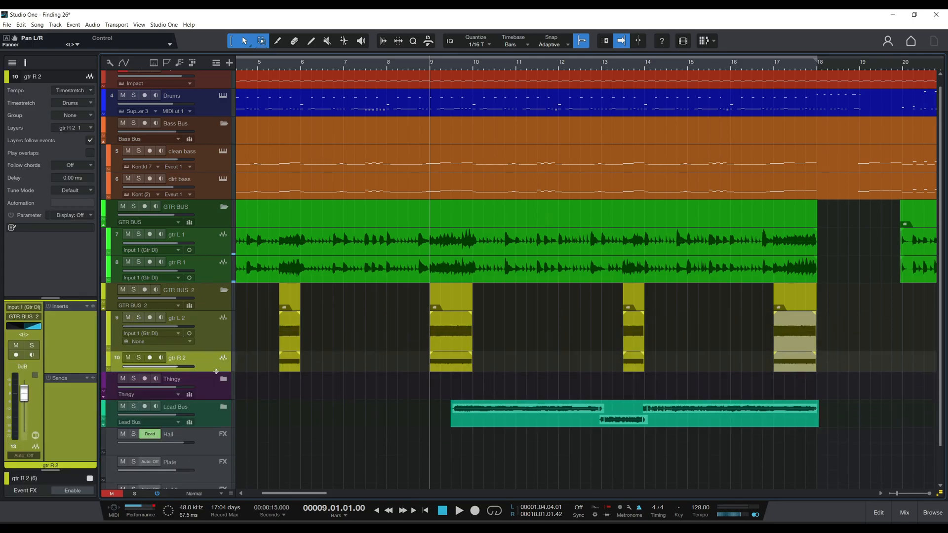
Step: View the NadIR cab and EQuick inserts on GTR BUS 2 one after the other and close them
left_click(205, 292)
left_click(69, 325)
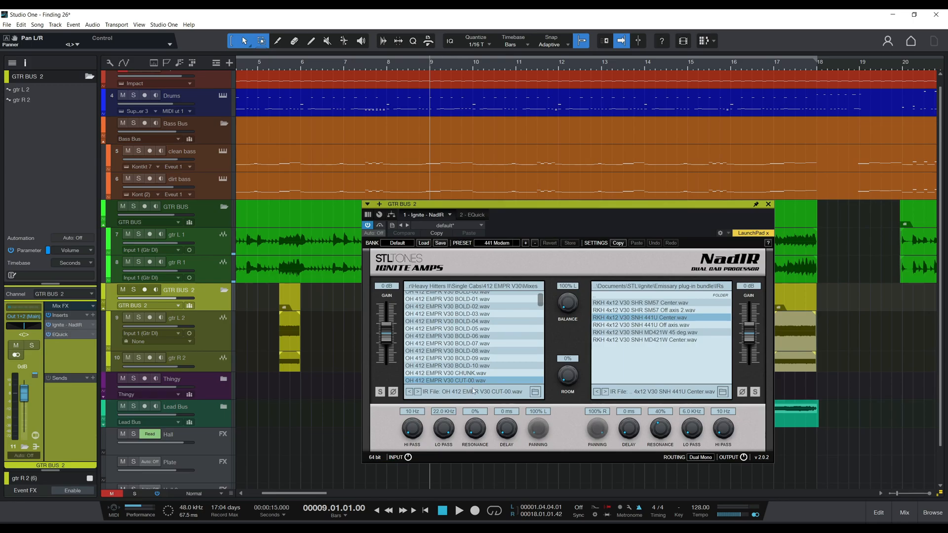
left_click(769, 204)
left_click(90, 334)
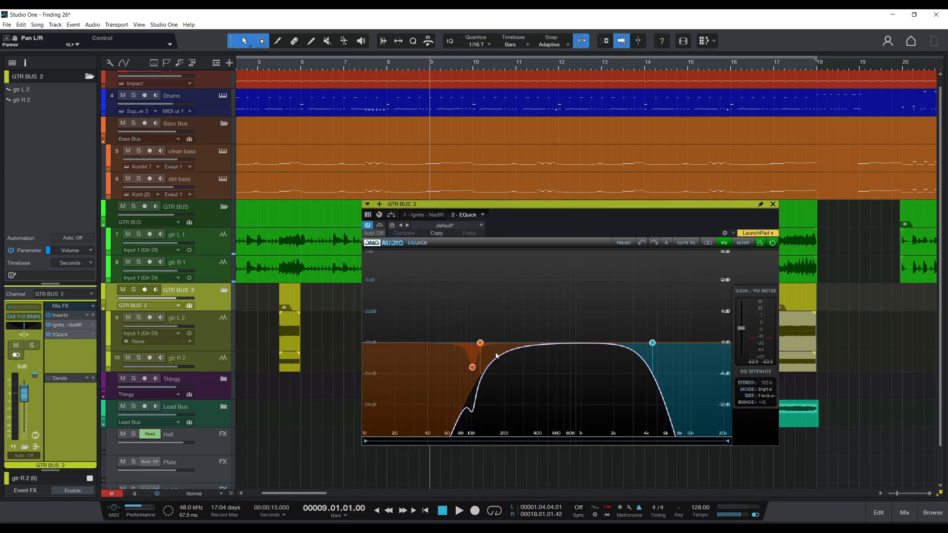
left_click(774, 204)
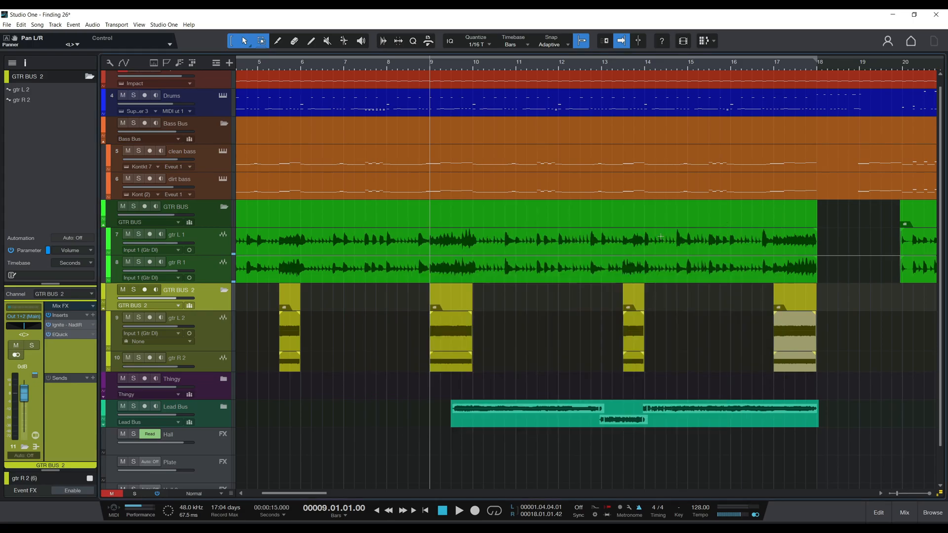
Step: Review the gtr L 2 and GTR BUS 2 channels in turn, leaving GTR BUS 2 selected
left_click(199, 323)
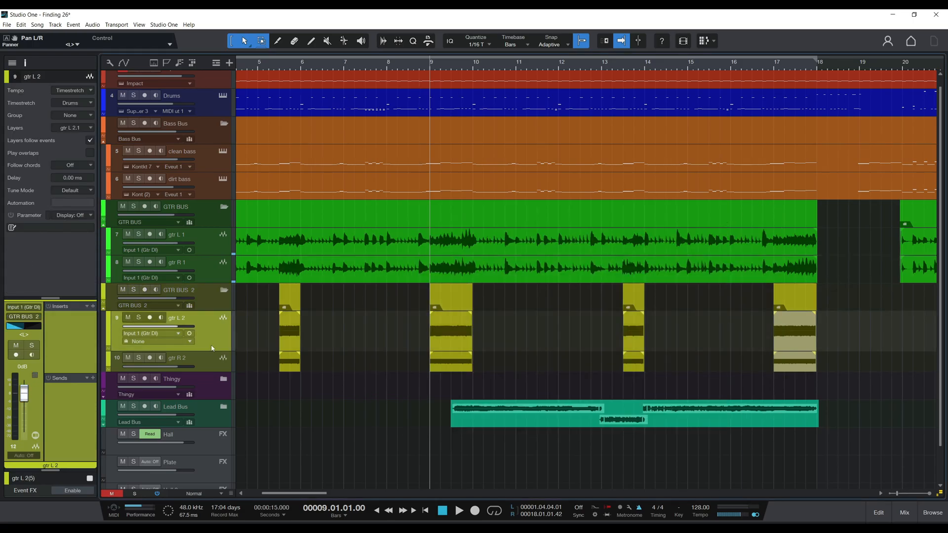
left_click(208, 308)
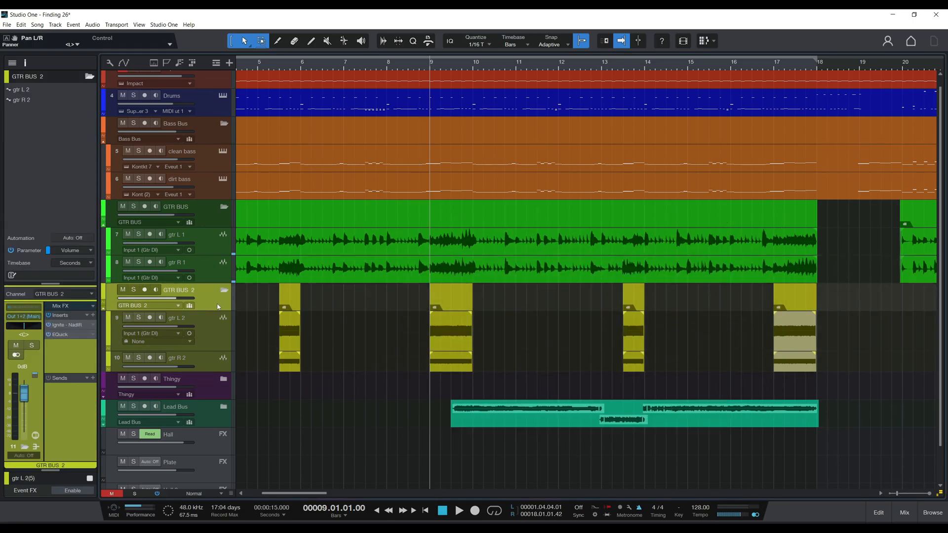
key("space")
key("space")
Step: Review the gtr R 1, gtr L 1 and GTR BUS channels, and view the GTR BUS NadIR insert for comparison
left_click(211, 262)
left_click(210, 235)
left_click(210, 210)
left_click(212, 263)
left_click(212, 240)
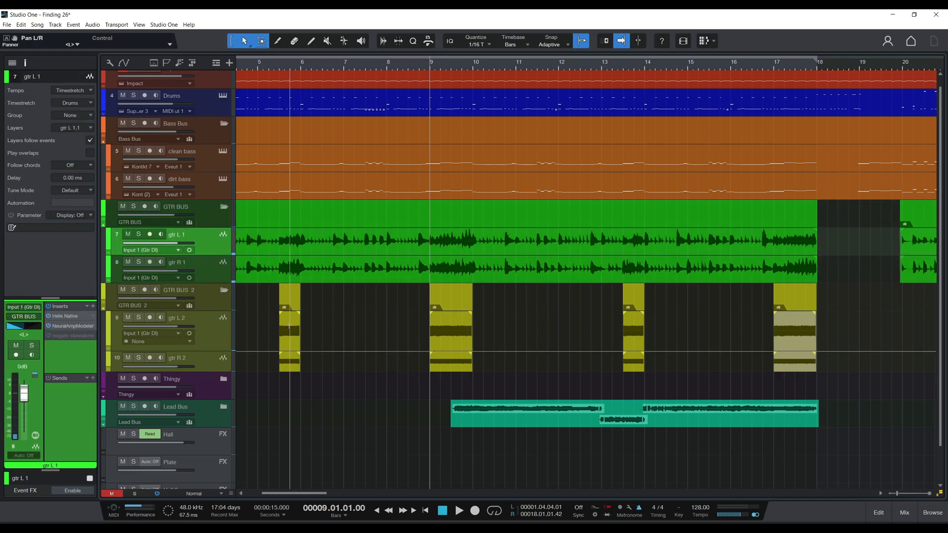
left_click(212, 220)
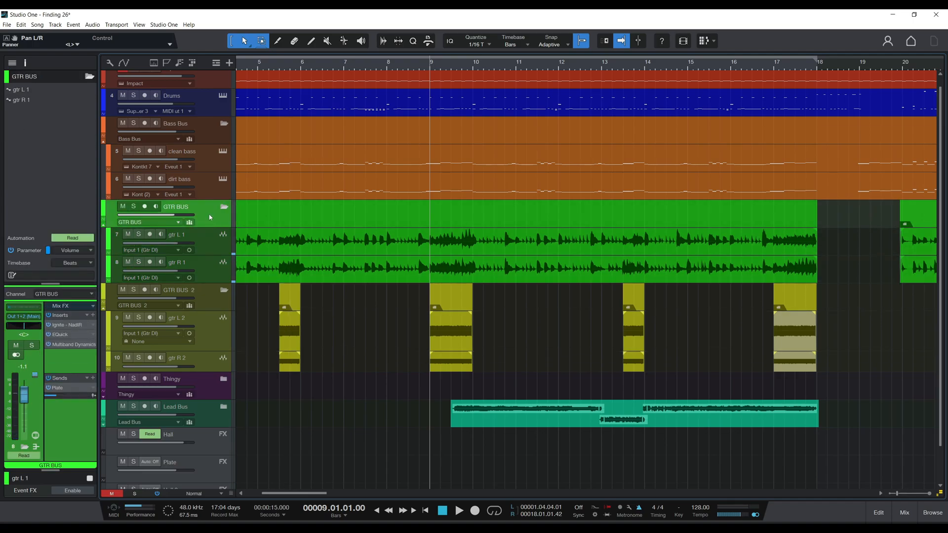
left_click(64, 326)
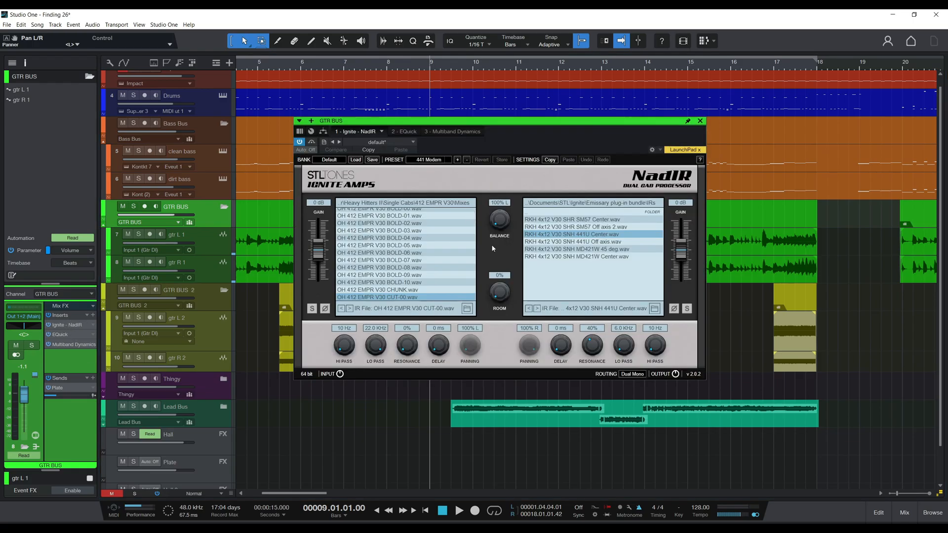
left_click(700, 122)
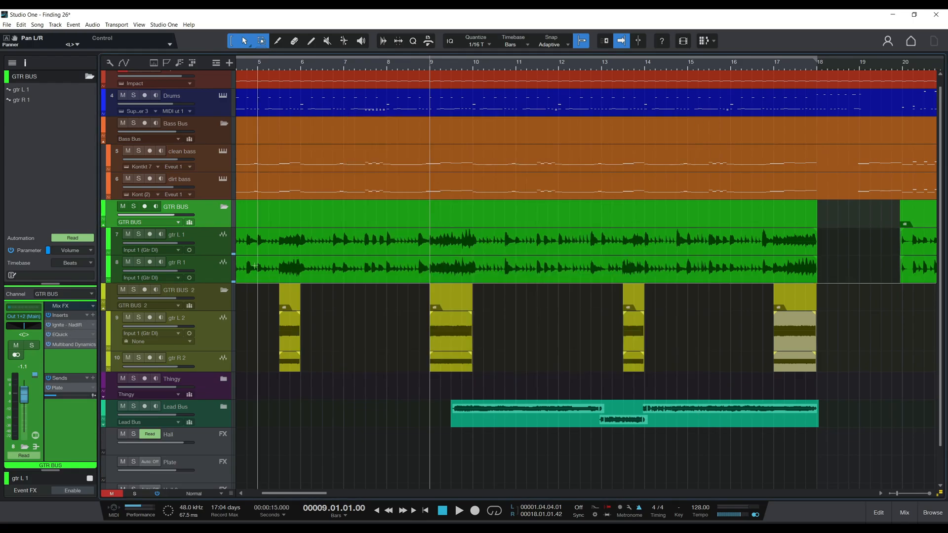
Step: Select the Lead Bus below the guitar buses and expand its folder
left_click(201, 296)
key("Down")
key("Down")
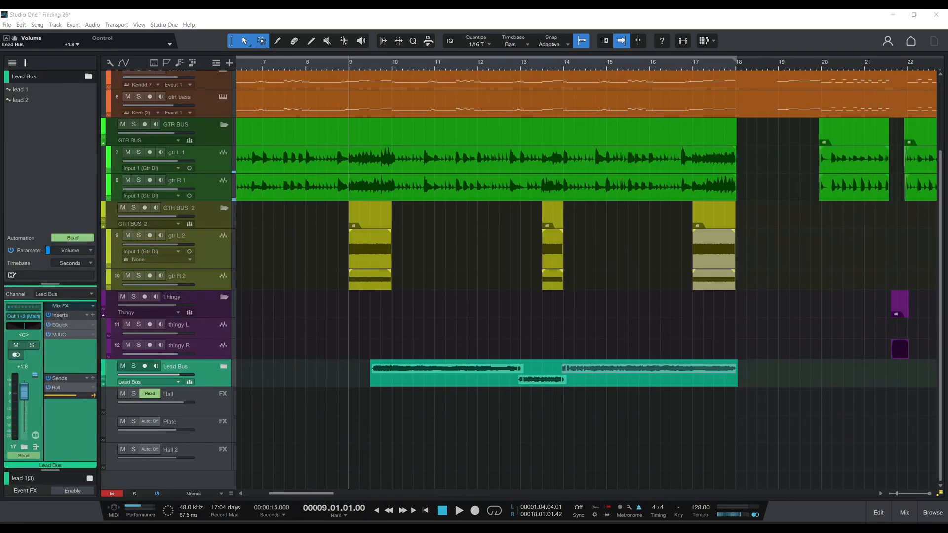
left_click(223, 367)
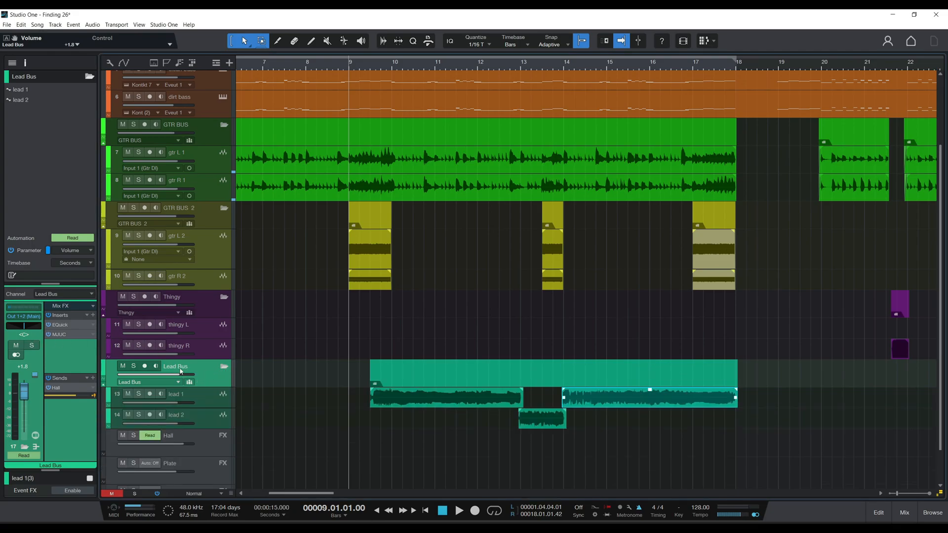
Step: Examine the lead 1 track, the lead 2 part and the second lead 1 part by selecting each in turn
left_click(208, 402)
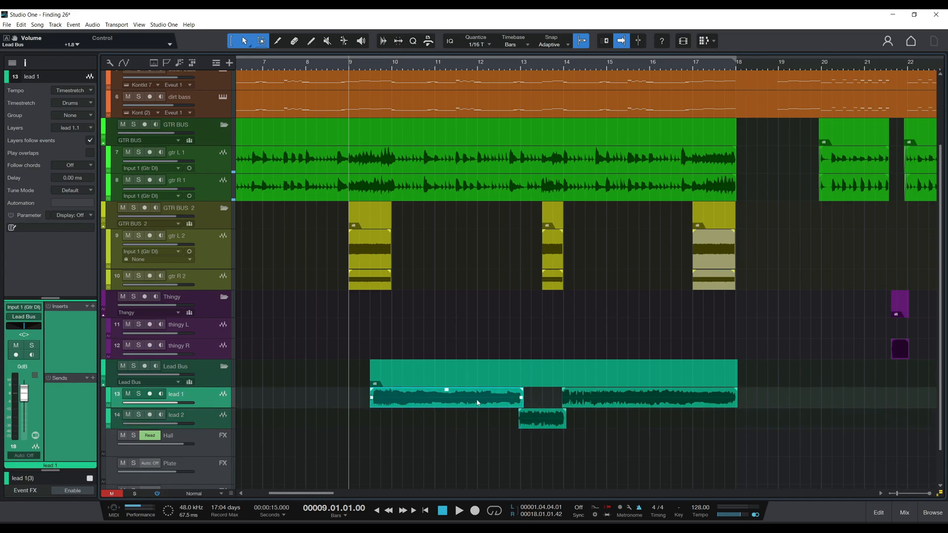
left_click(552, 419)
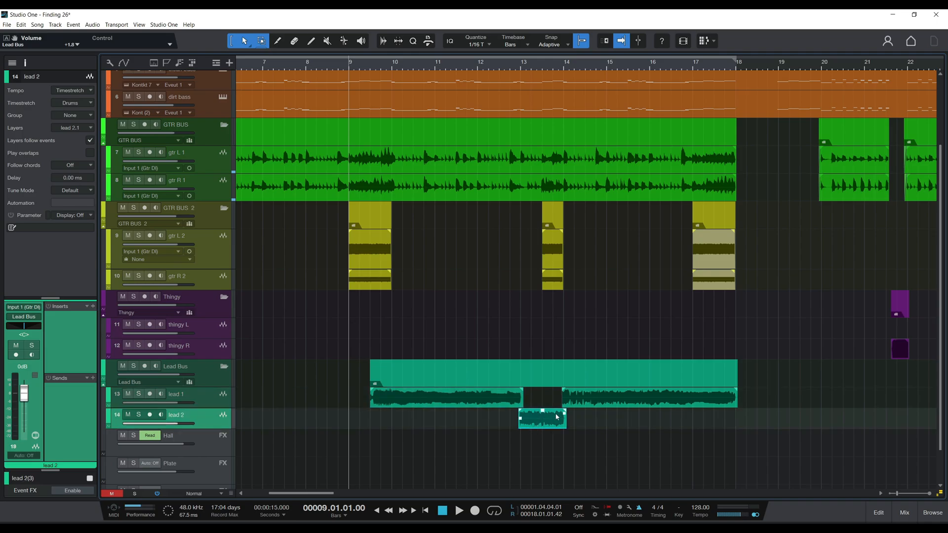
left_click(574, 403)
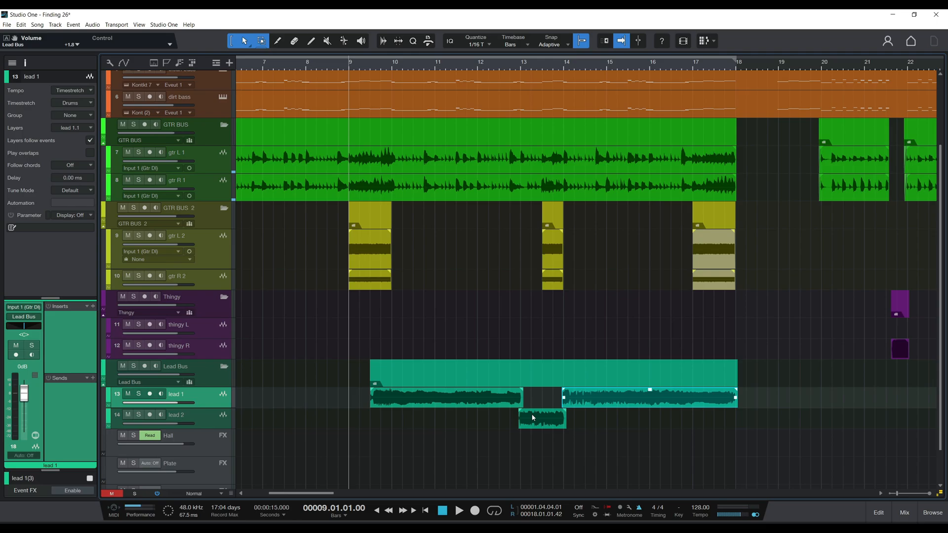
Step: Examine the gtr L 1 rhythm part beneath the lead and return the arrangement view to the song's start
left_click(423, 194)
left_click(422, 194)
left_click(406, 164)
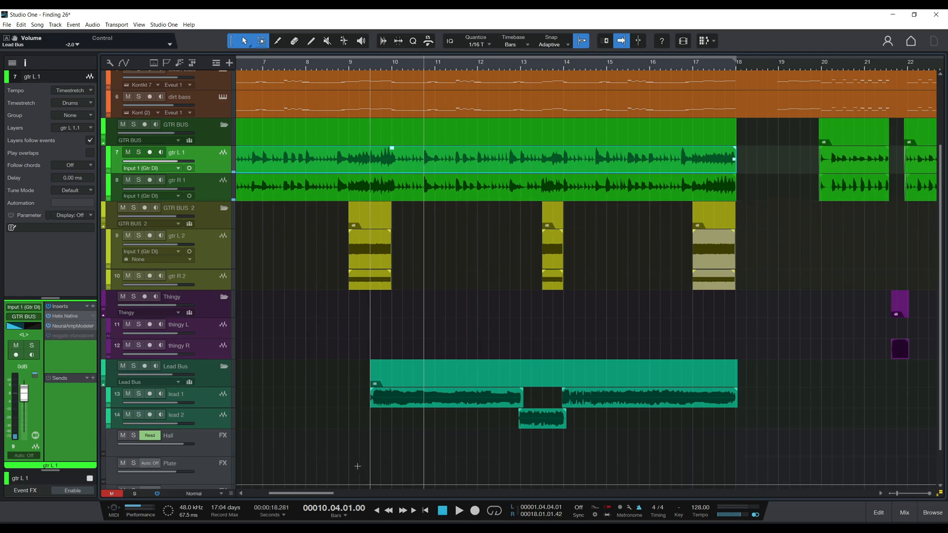
left_click_drag(307, 492, 286, 492)
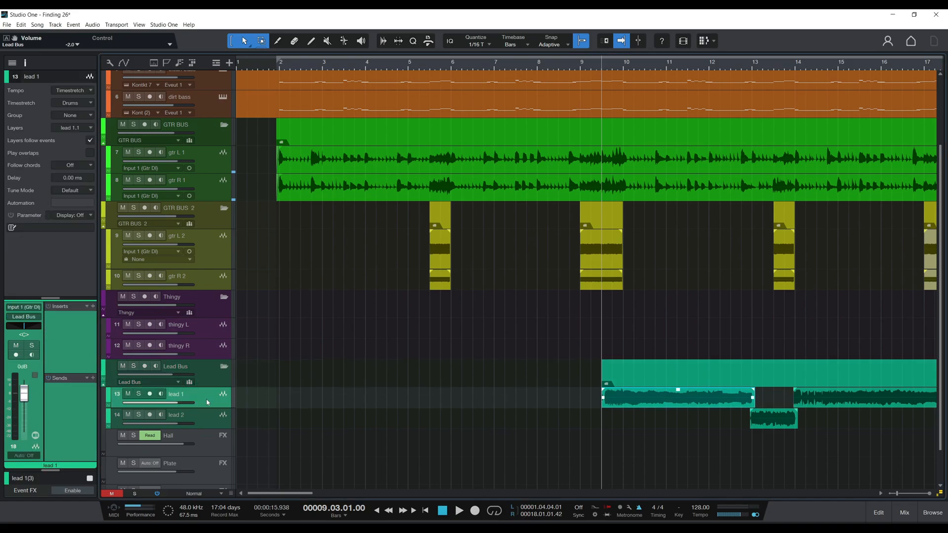
Step: Examine the Lead Bus EQuick curve and the MJUC compressor settings including Timbre, and close the plug-in window
left_click(66, 326)
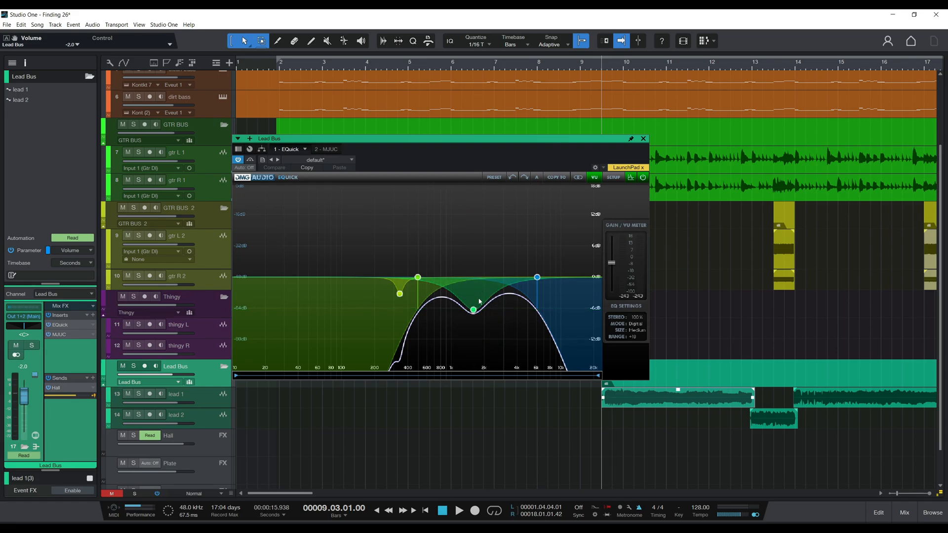
left_click(400, 294)
scroll(510, 202, "down", 2)
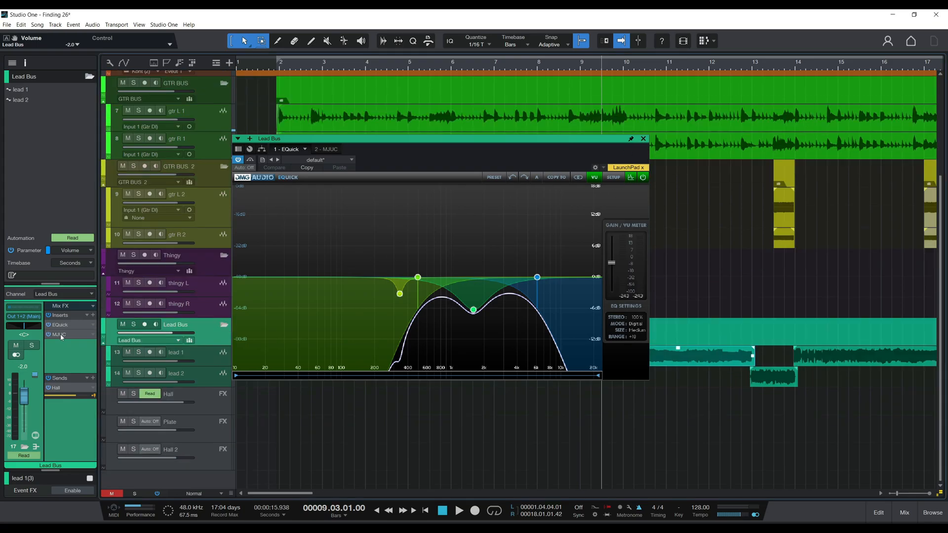
left_click(59, 335)
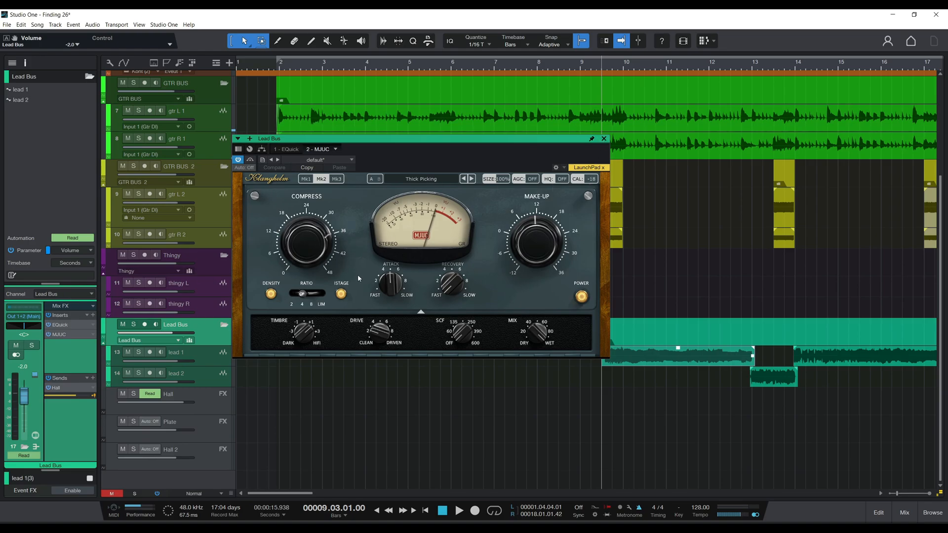
left_click(303, 337)
left_click(605, 139)
Step: Open the Helix Native reverb on the Lead Bus's Hall send, examine its Dynamic Hall settings, and close it
left_click_drag(284, 494, 308, 494)
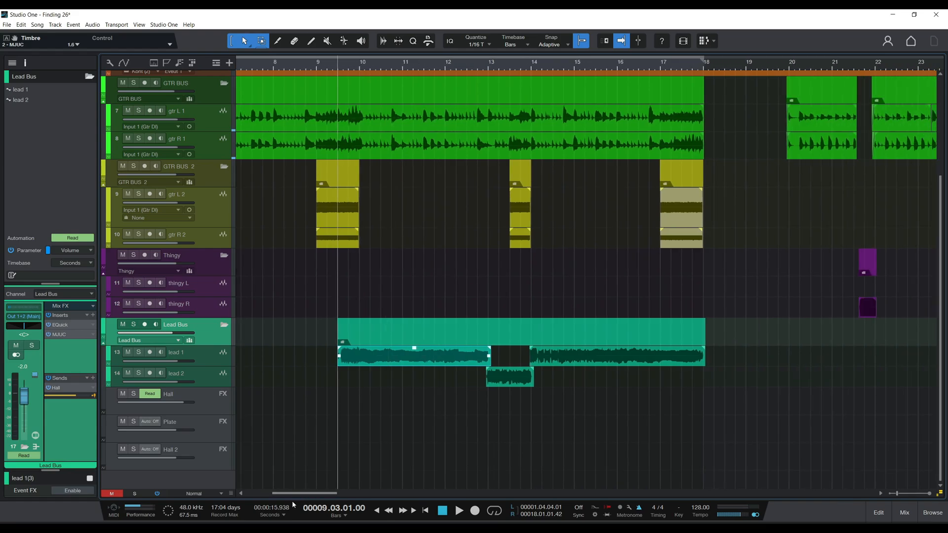
left_click(59, 389)
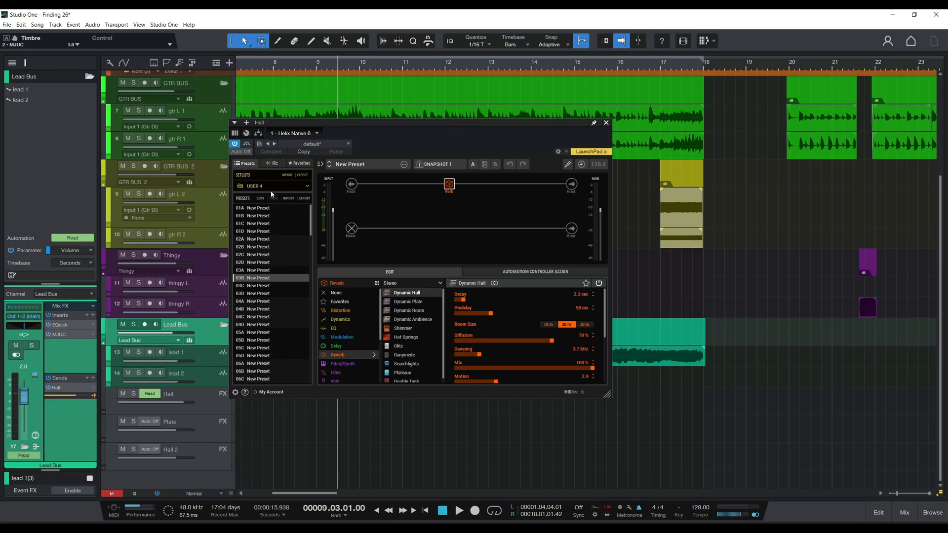
mouse_move(449, 186)
scroll(605, 319, "down", 1)
left_click(607, 123)
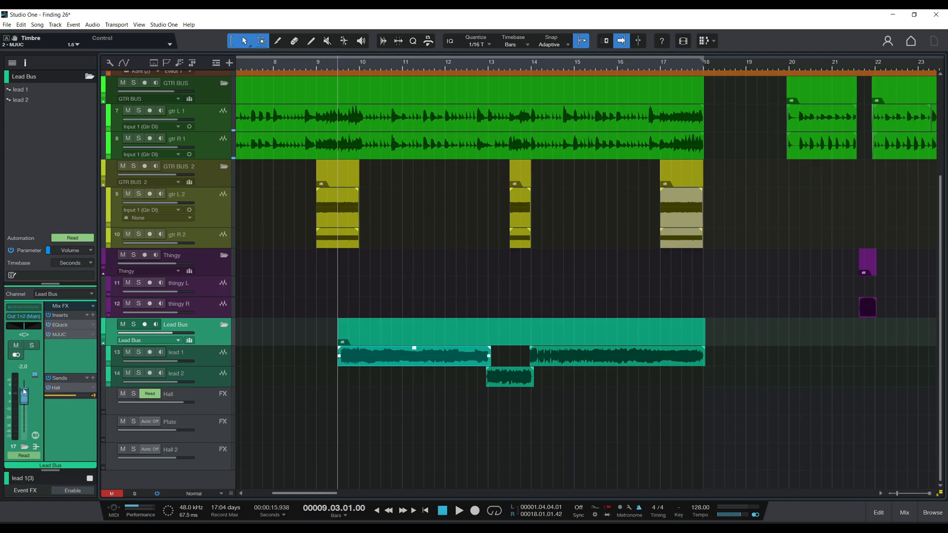
Step: Solo the Lead Bus and audition the lead guitar parts from the middle of bar 9 to past bar 18
left_click(217, 362)
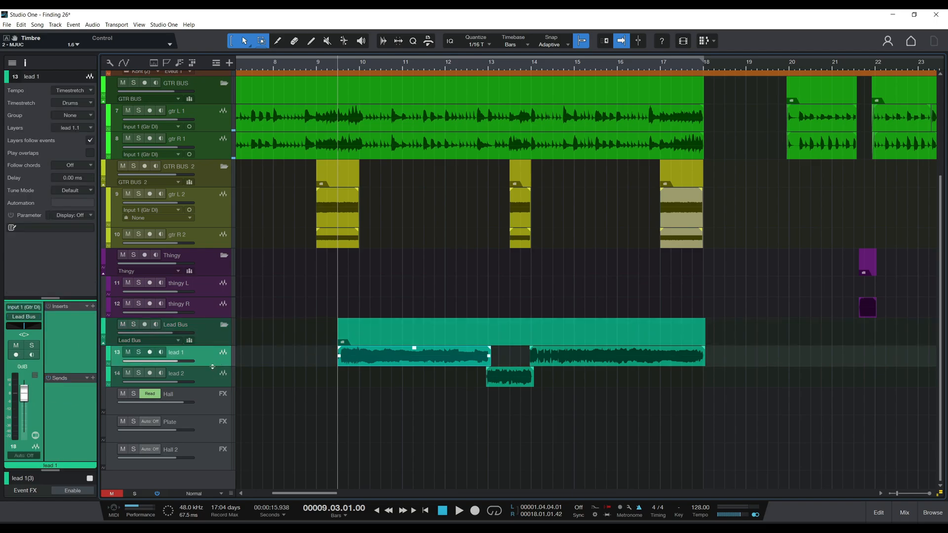
left_click(132, 325)
key("space")
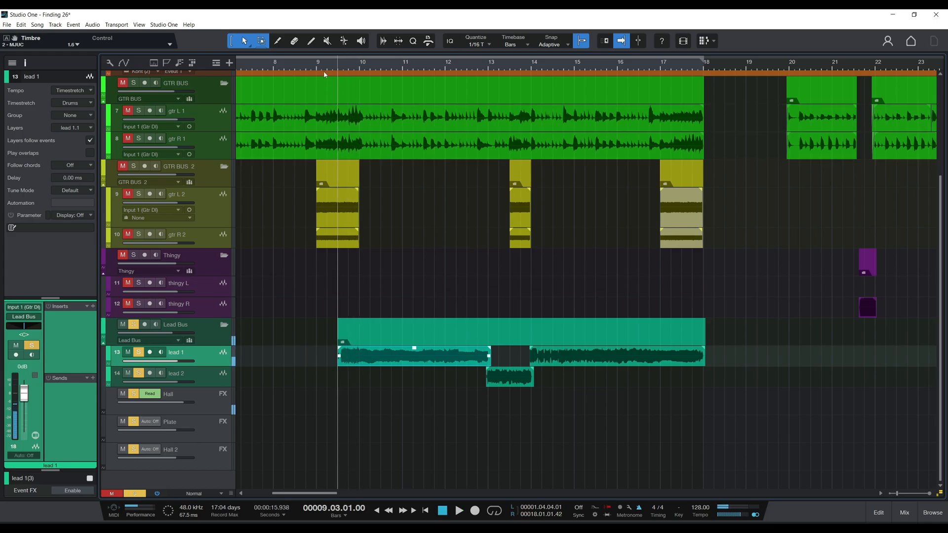
key("space")
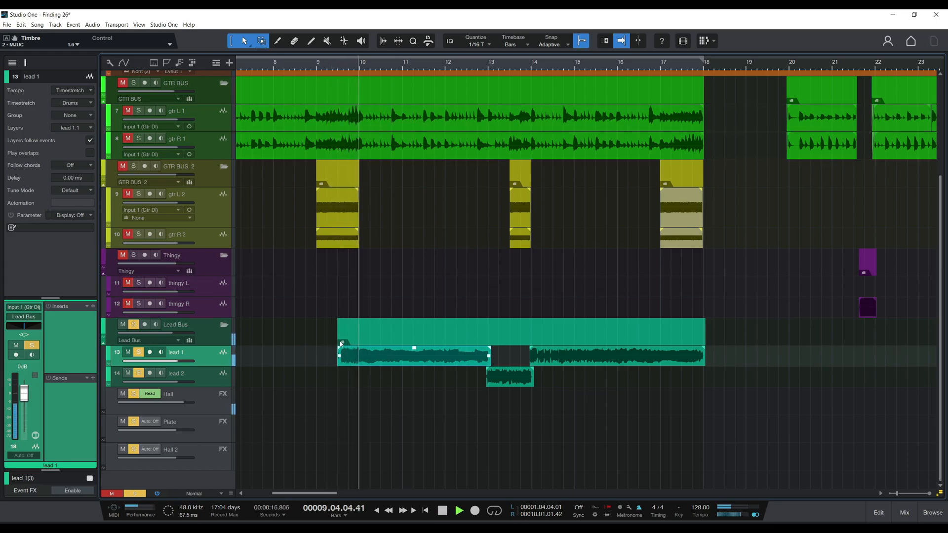
left_click_drag(338, 363, 332, 364)
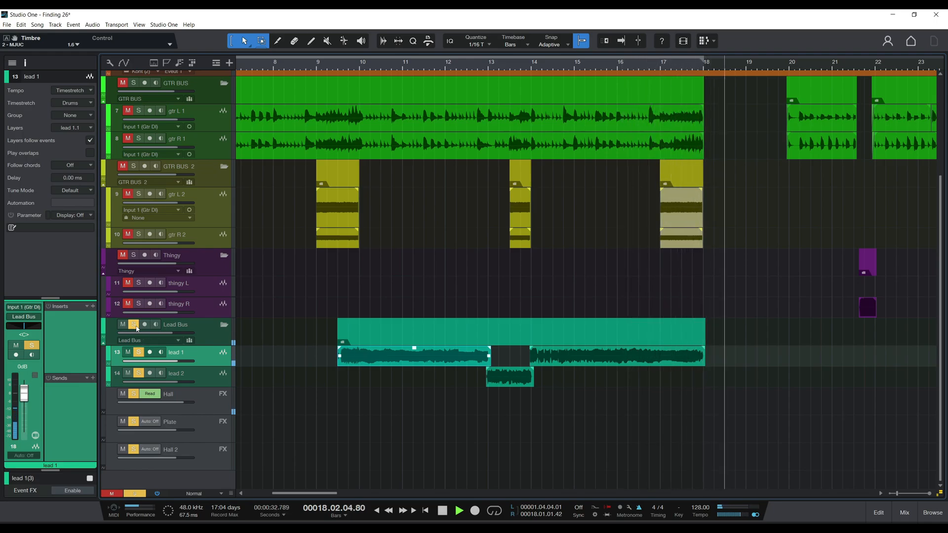
key("space")
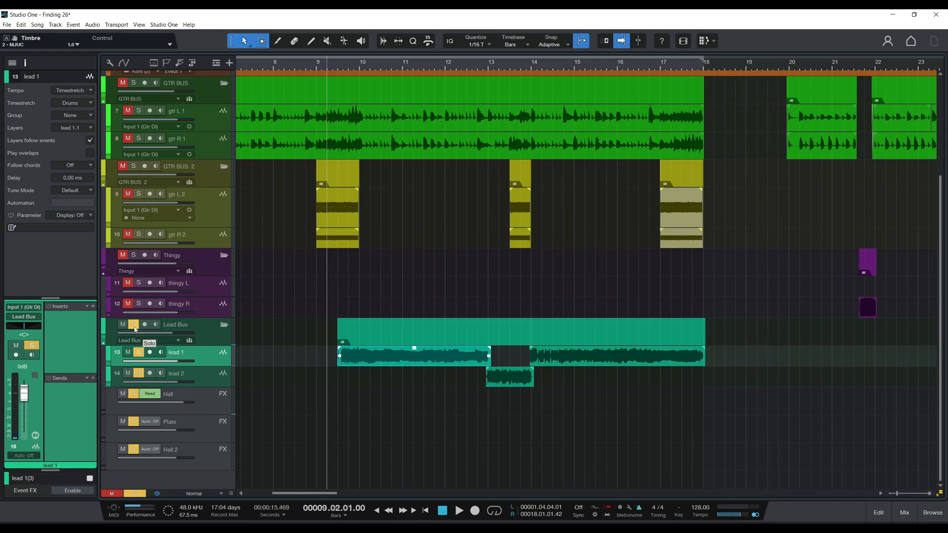
Step: Clear the Lead Bus solo and play the full mix from around bar 9
left_click(214, 335)
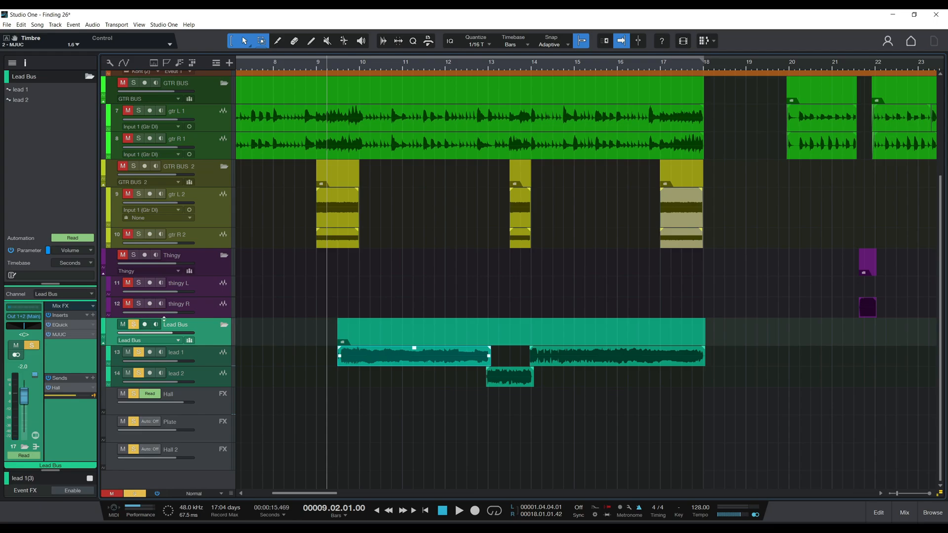
scroll(243, 319, "up", 2)
left_click(131, 374)
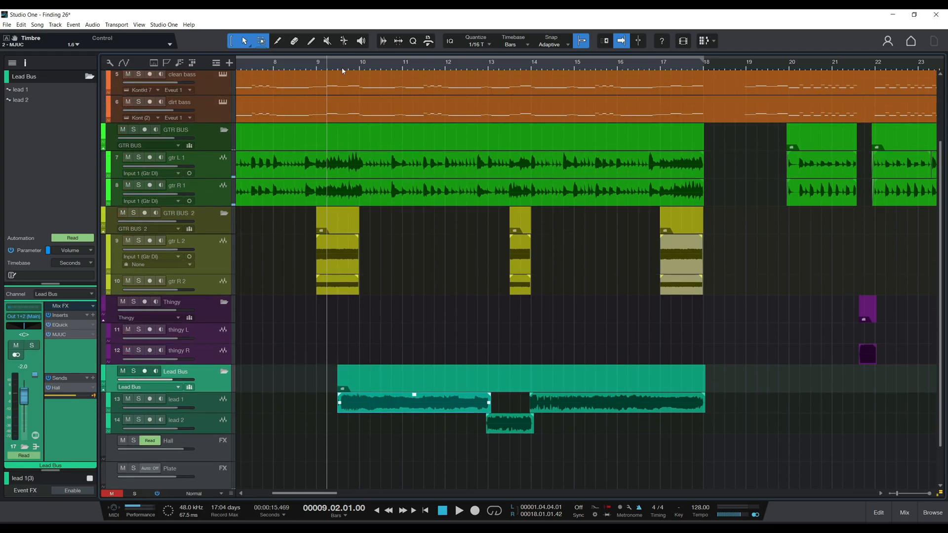
left_click(318, 67)
key("space")
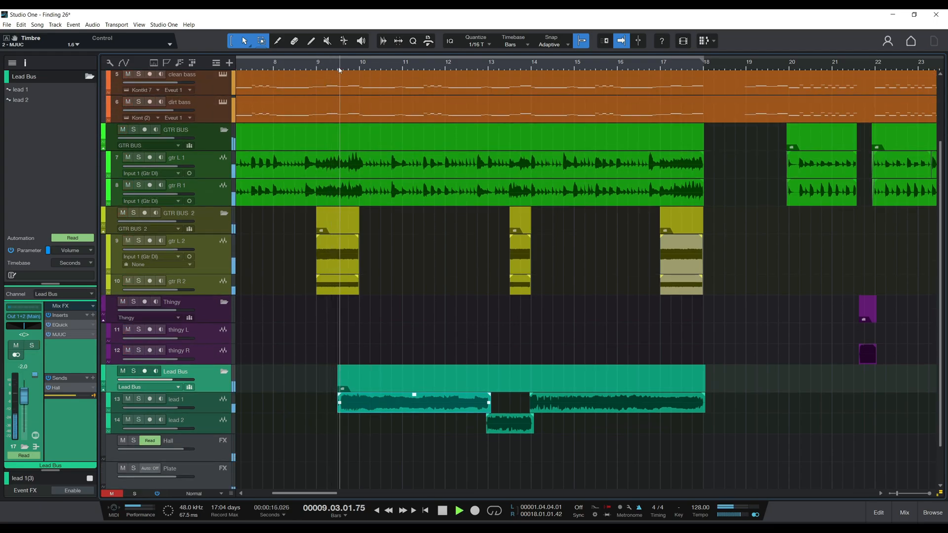
Step: Toggle the Lead Bus solo on and off during playback to compare the lead with the full mix, and stop
left_click(132, 373)
left_click(132, 374)
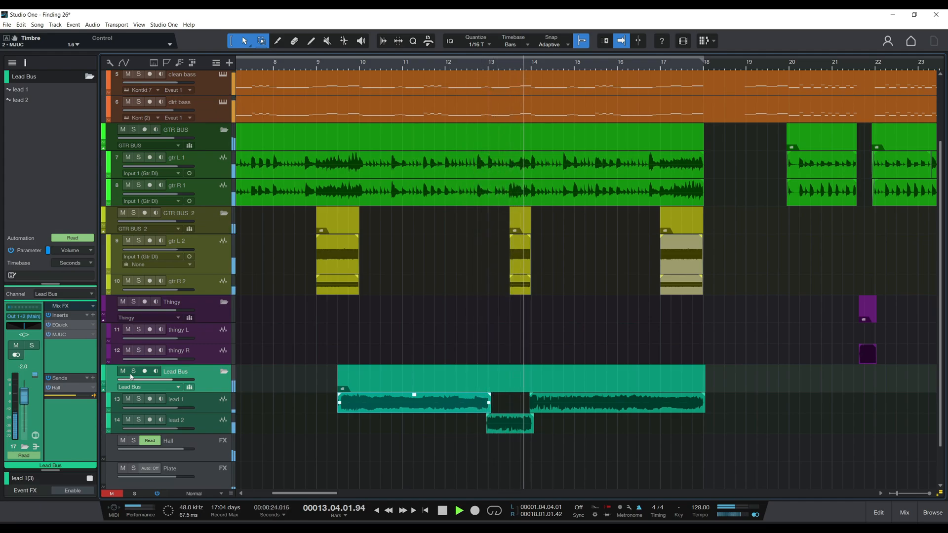
left_click(132, 374)
left_click(131, 374)
key("space")
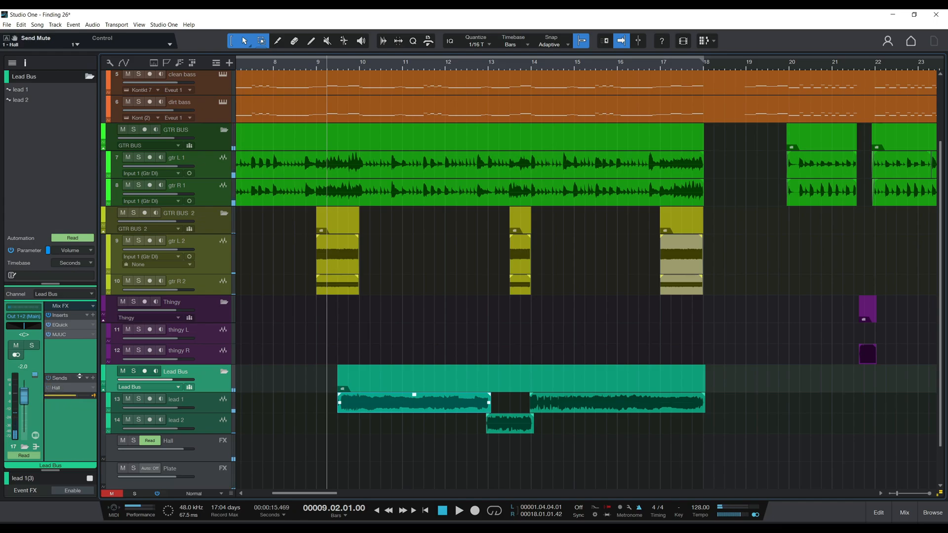
Step: Play the full mix from bar 9 beat 2, compare it with the soloed Lead Bus, clear the solo, and stop
key("space")
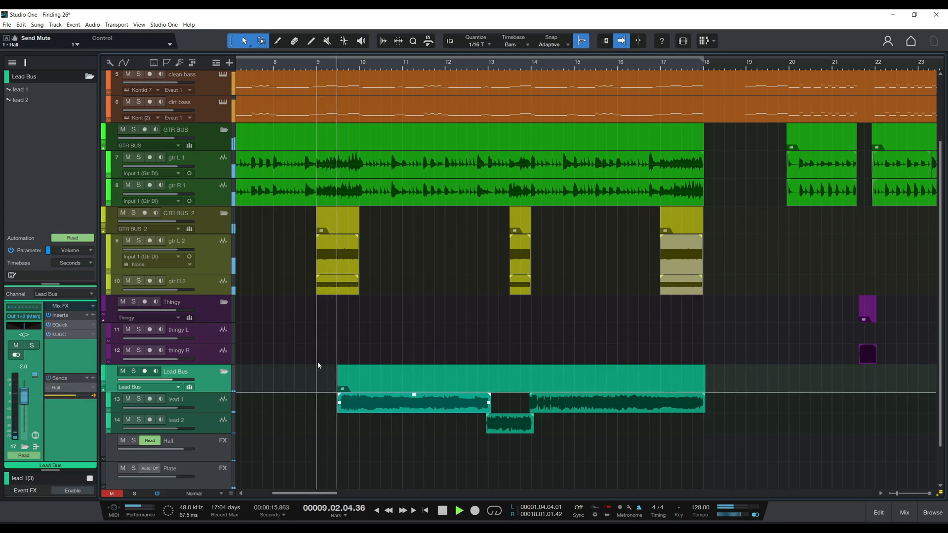
left_click(135, 374)
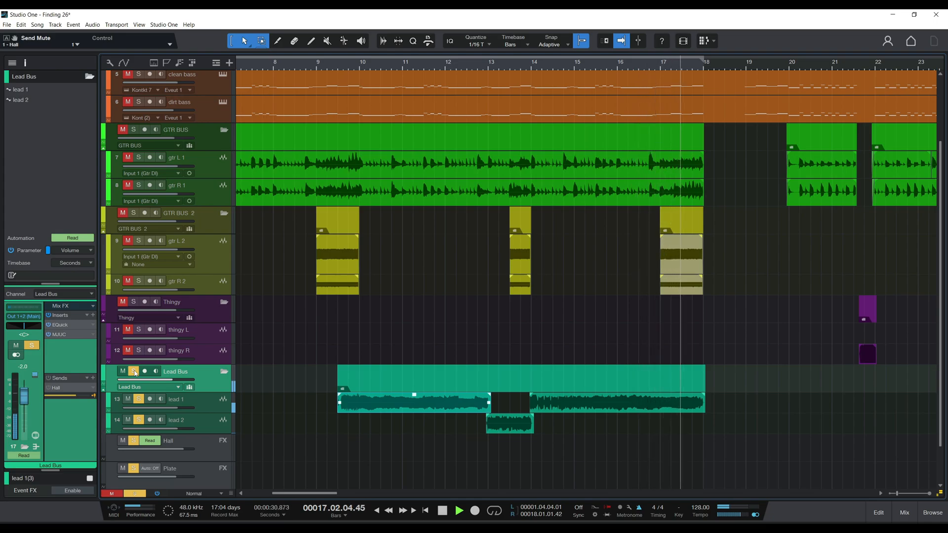
left_click(134, 372)
key("space")
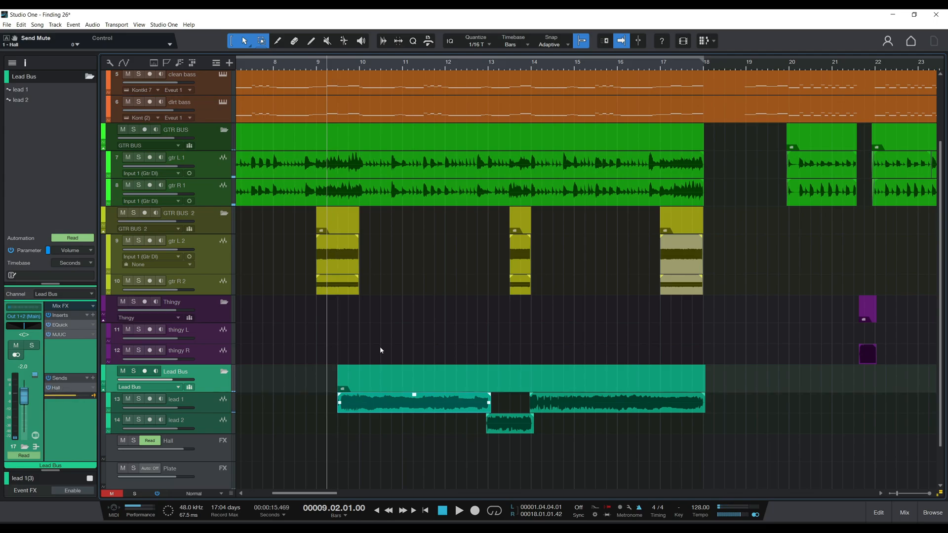
Step: Replay the lead section briefly, stop playback, and save the song
key("space")
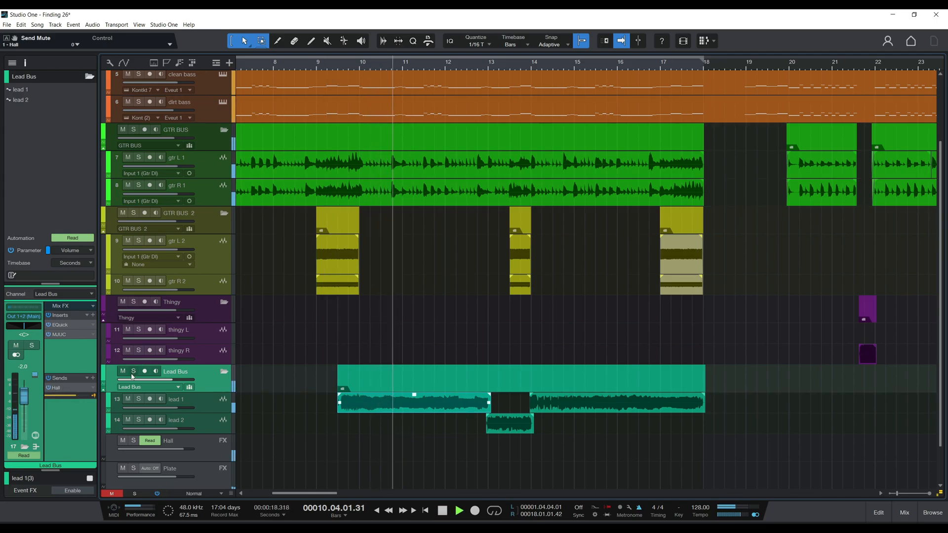
key("space")
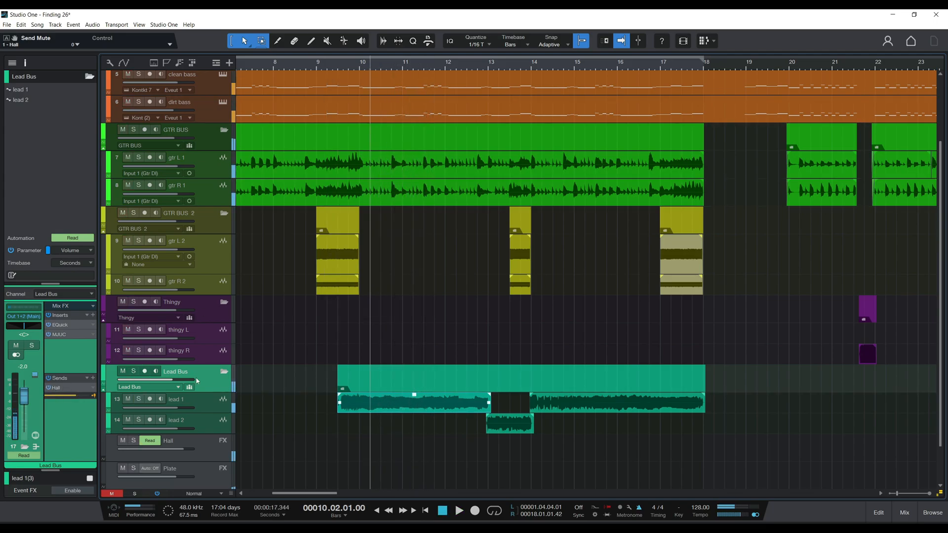
key("ctrl+s")
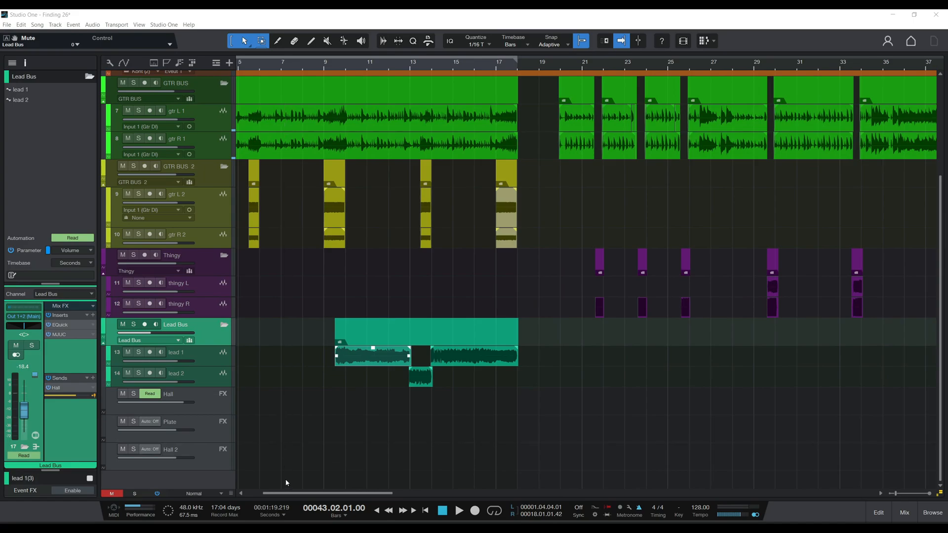
Step: Audition the mix with the Lead Bus muted from bar 59 beat 2 and again from bar 62, stopping each time
left_click_drag(314, 493, 436, 494)
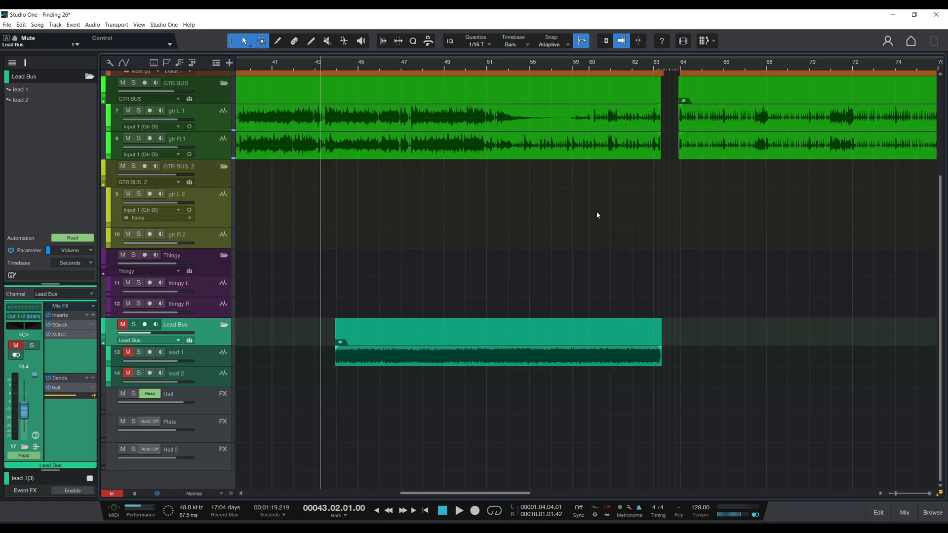
left_click(577, 69)
key("space")
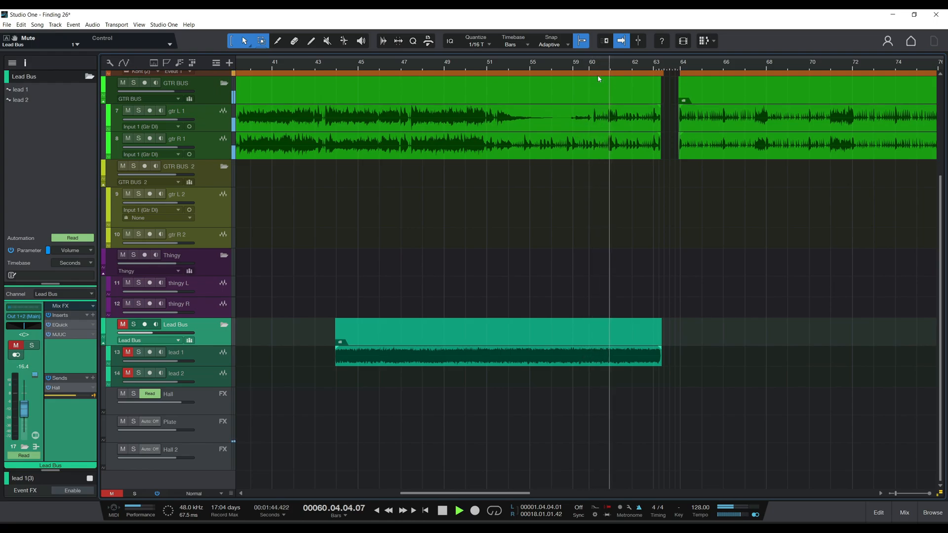
key("space")
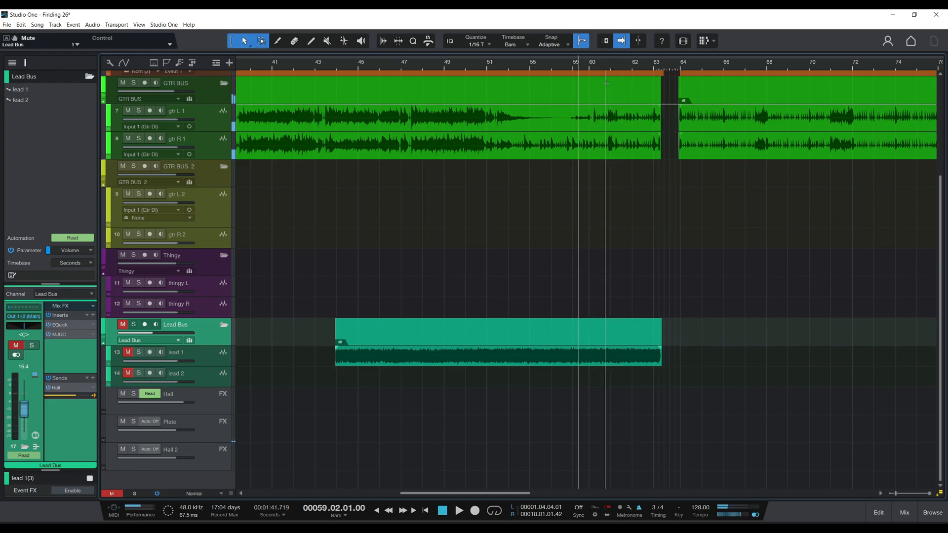
left_click(631, 65)
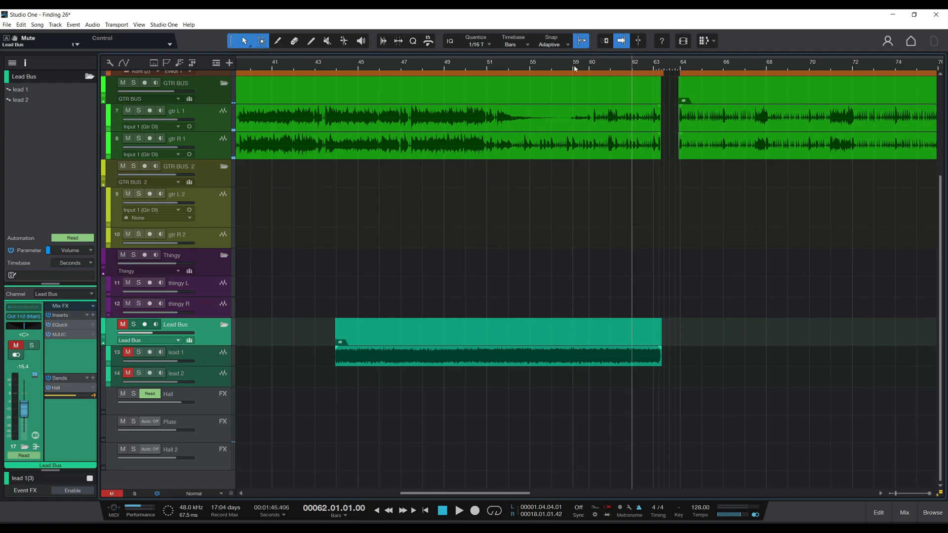
left_click(632, 69)
key("space")
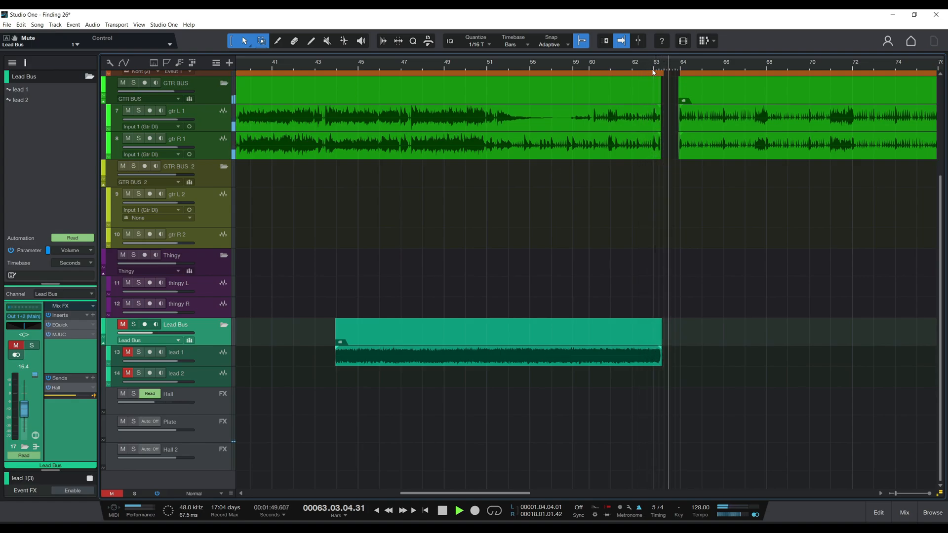
key("space")
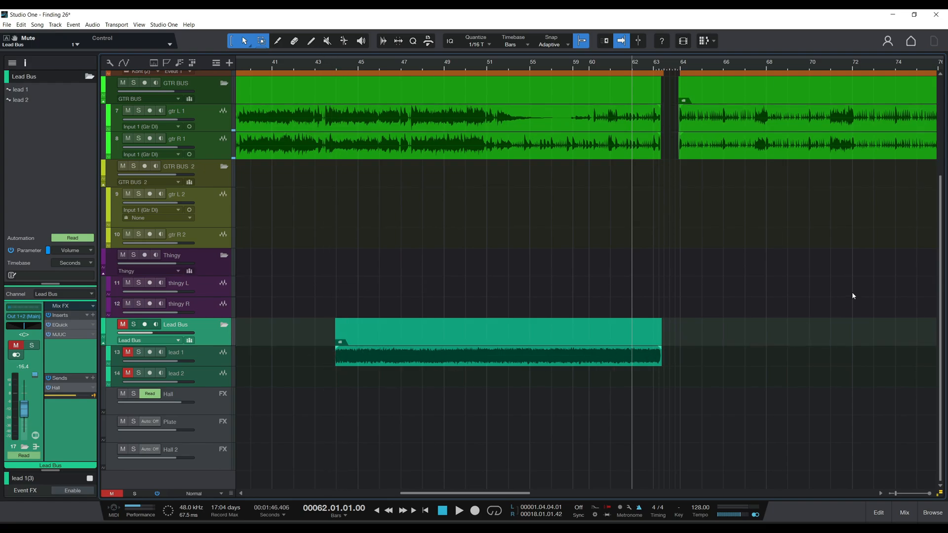
Step: Unmute the Lead Bus and play the full mix from bar 43 beat 2
left_click_drag(447, 497, 423, 493)
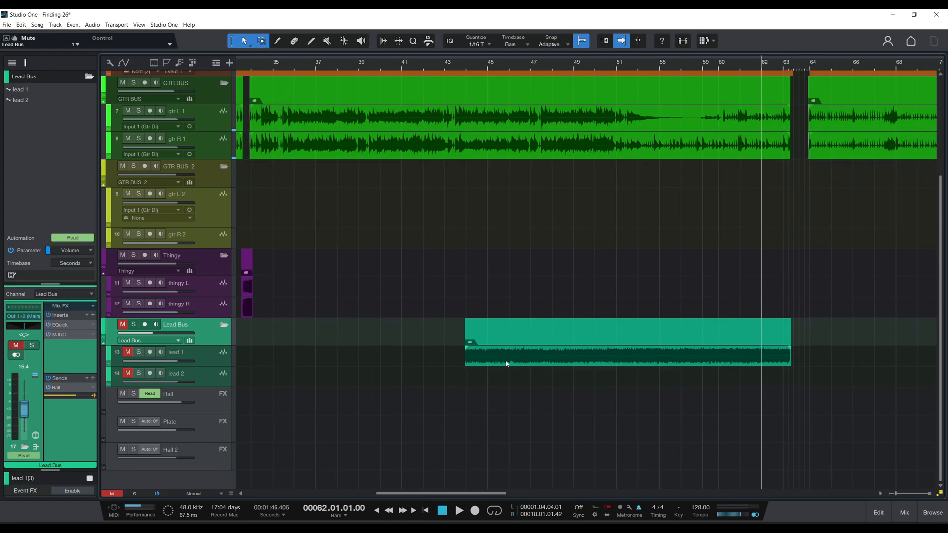
left_click(450, 64)
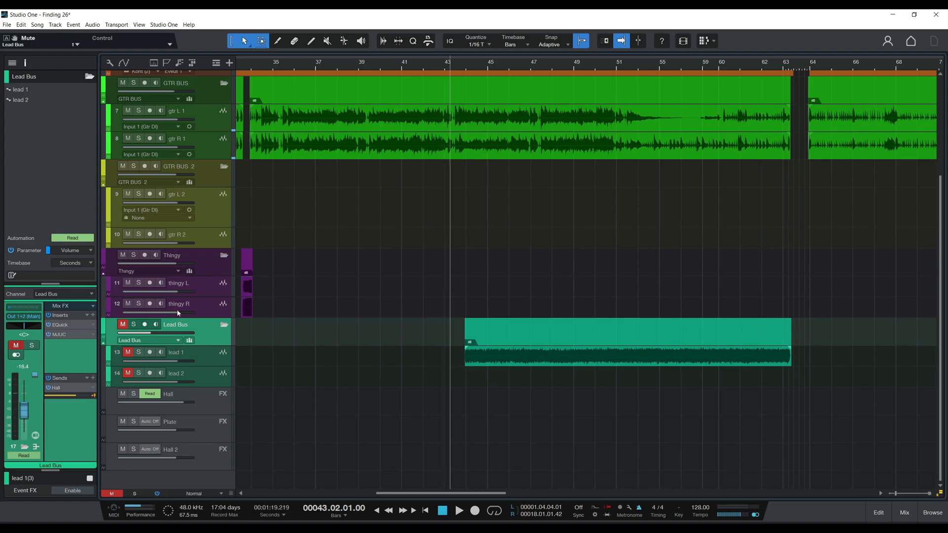
left_click(123, 325)
key("space")
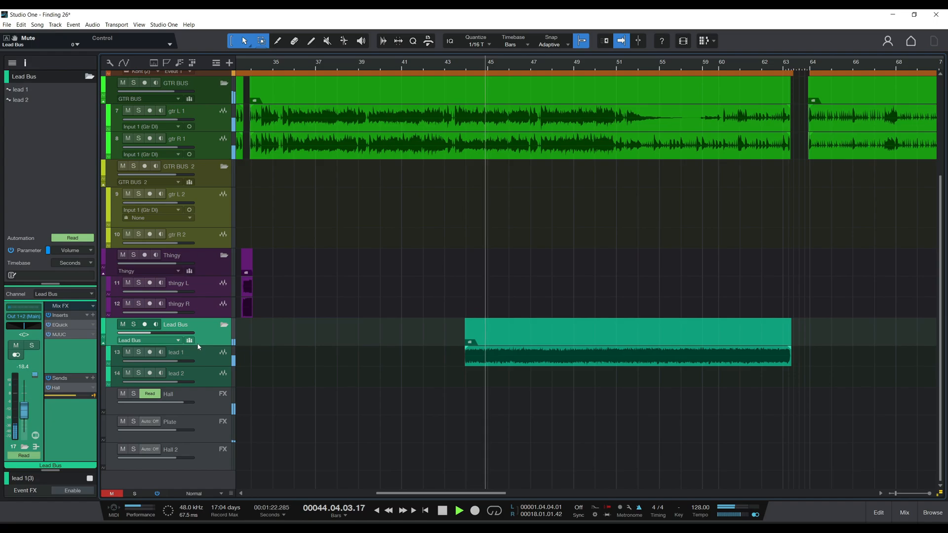
Step: Toggle the Lead Bus solo during playback from bar 43 to past bar 62, leave it soloed, and stop
left_click(134, 327)
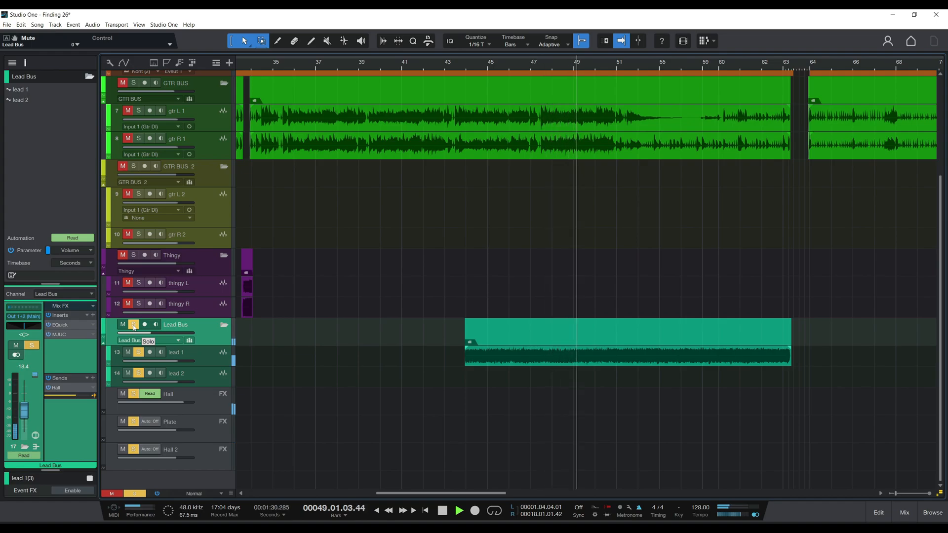
left_click(133, 327)
left_click(134, 327)
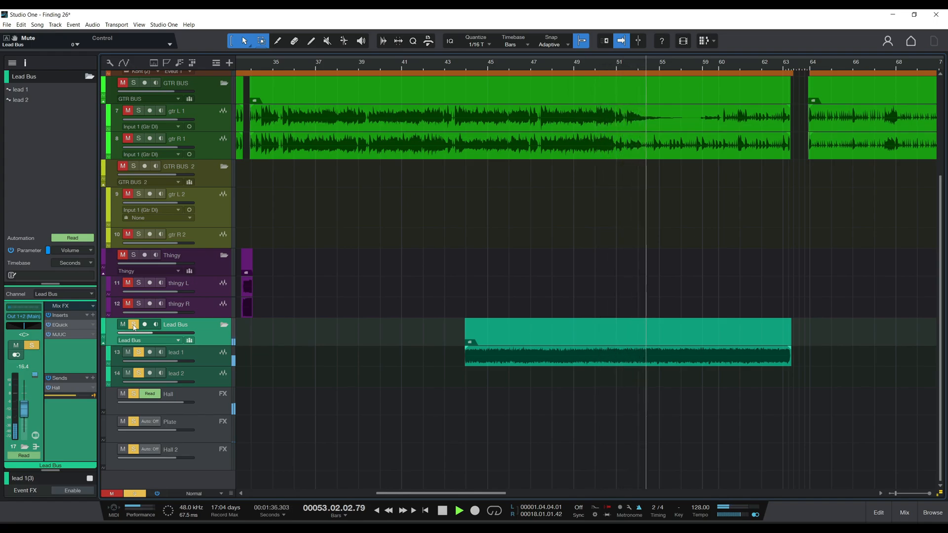
left_click(134, 327)
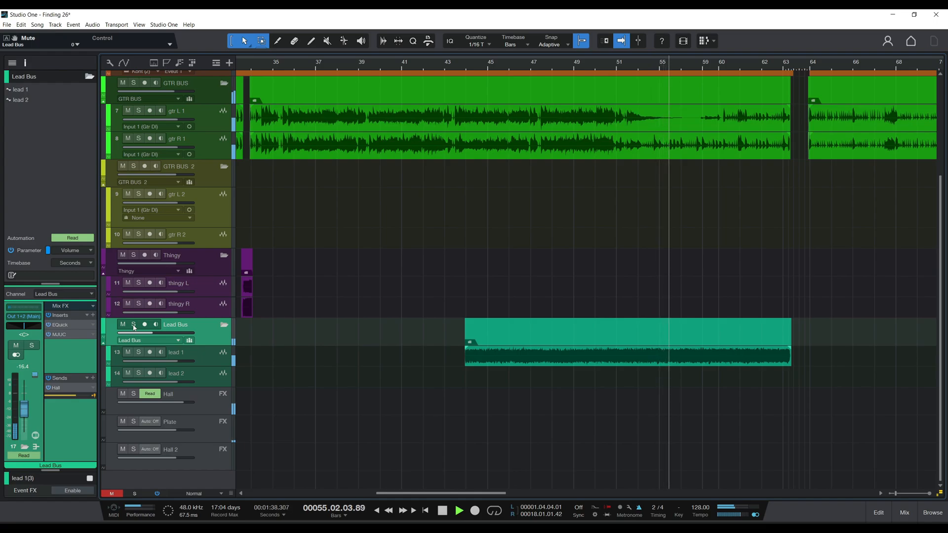
left_click(134, 327)
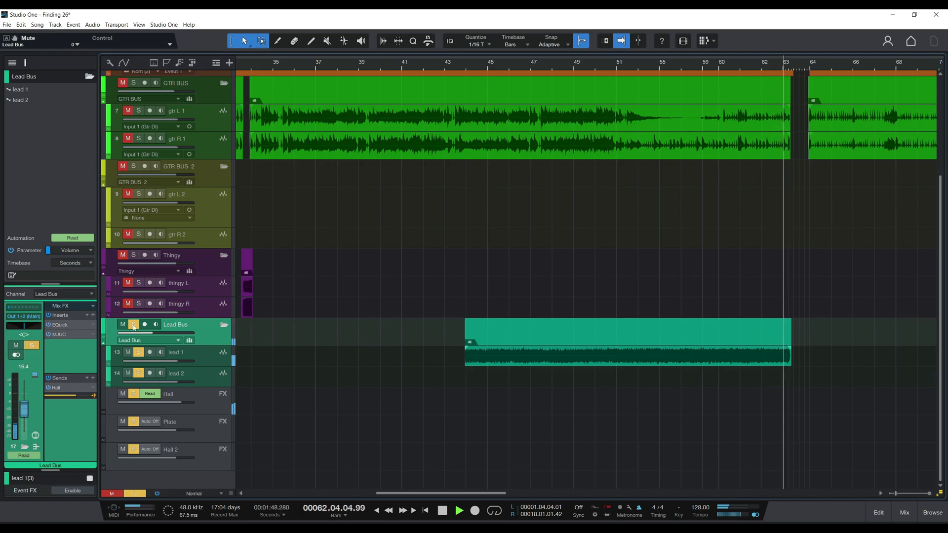
key("space")
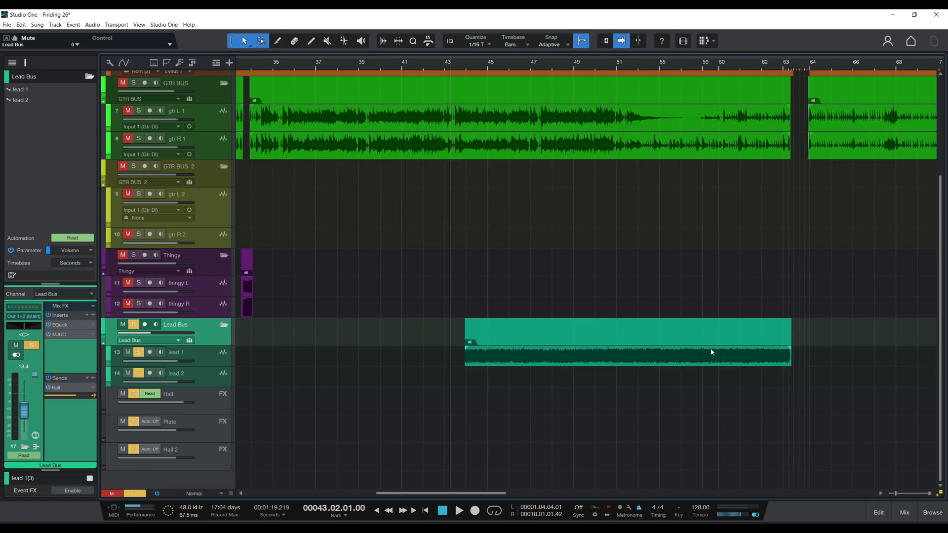
left_click(682, 303)
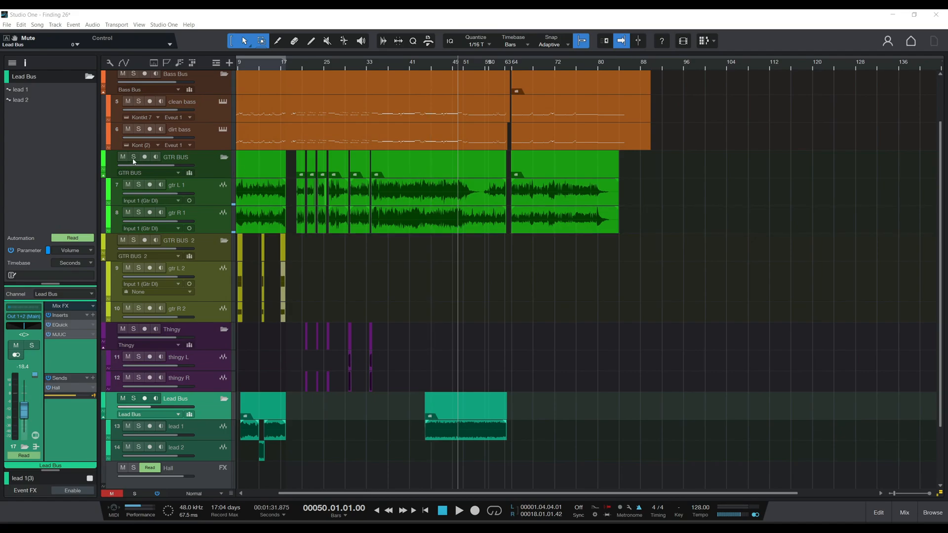
Step: Solo GTR BUS from bar 50, add and remove the Lead Bus solo to compare the parts, and stop
left_click(134, 158)
key("space")
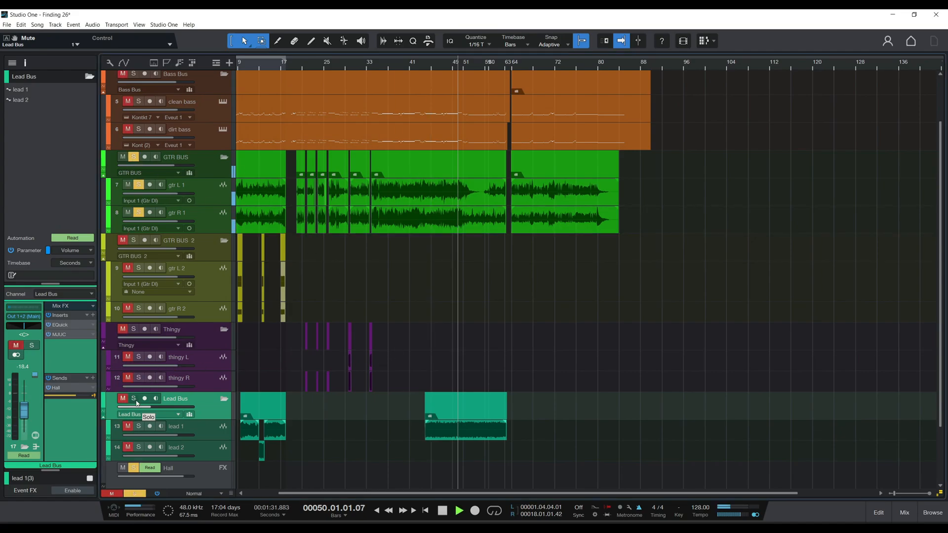
left_click(134, 399)
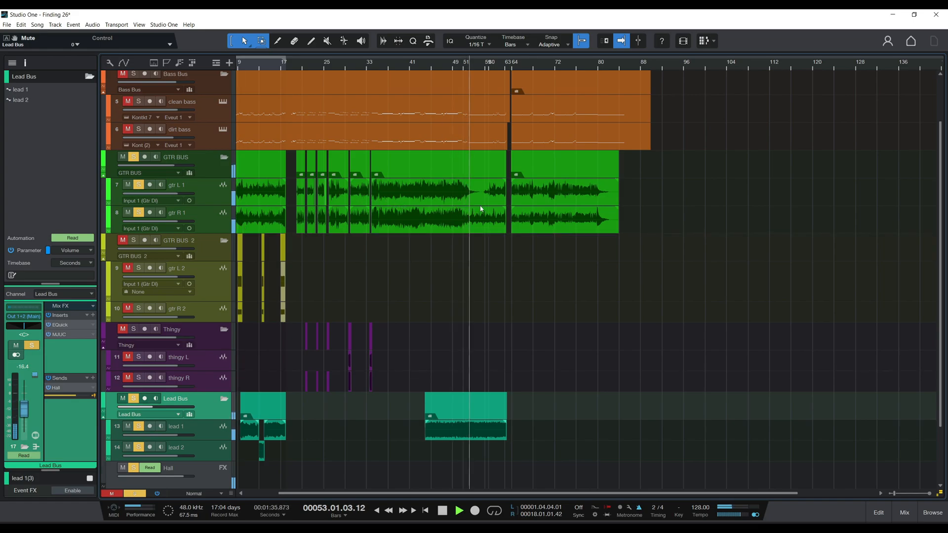
left_click(134, 401)
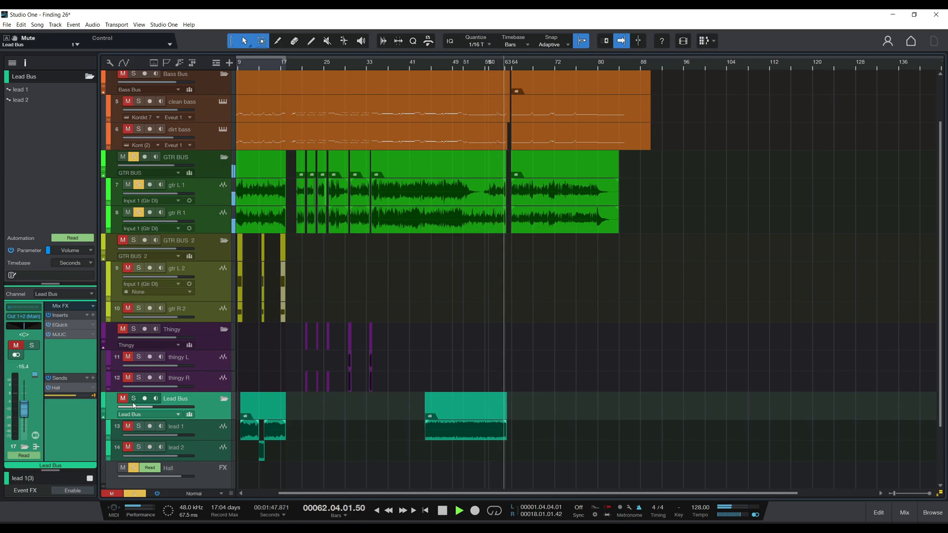
key("space")
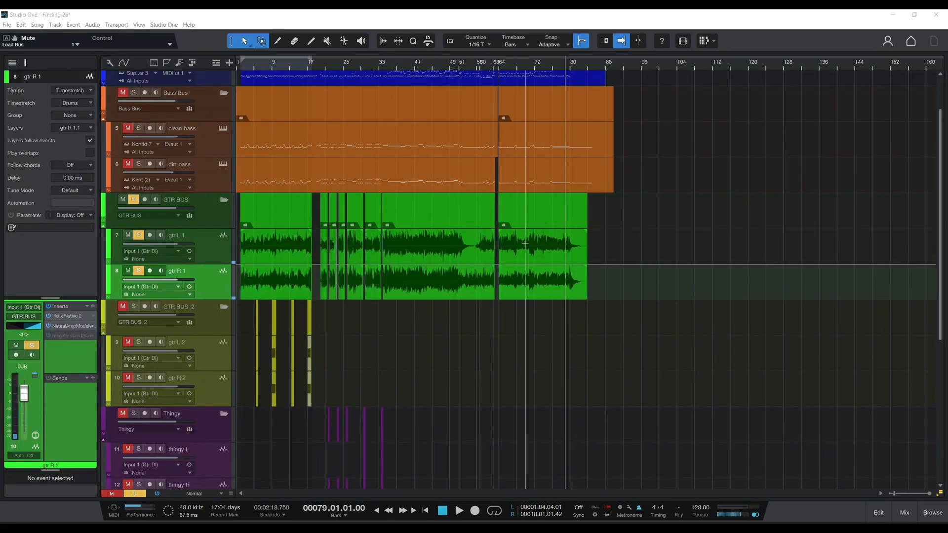
Step: Audition the soloed GTR BUS from bar 75 beat 3 near the end of the song, and stop
left_click(205, 250)
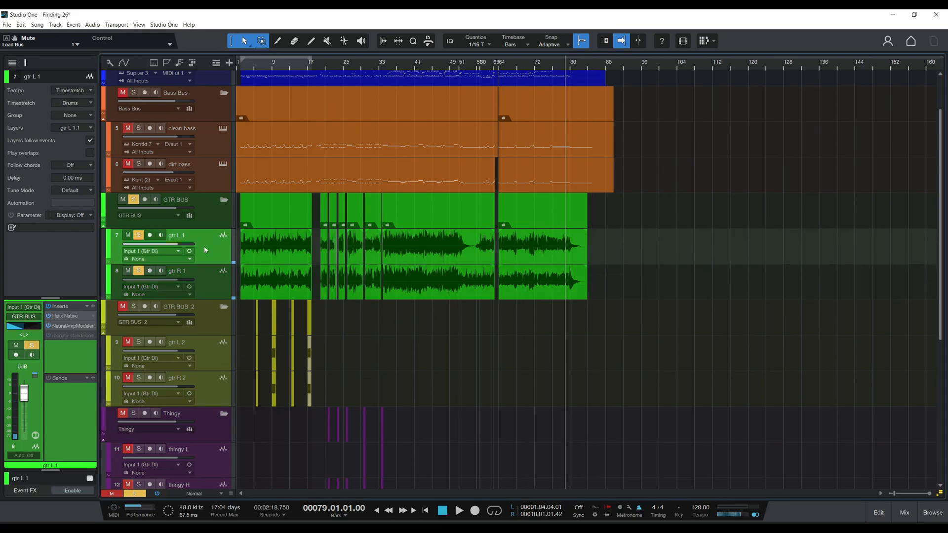
key("shift+e")
key("shift+e")
key("e")
key("e")
key("e")
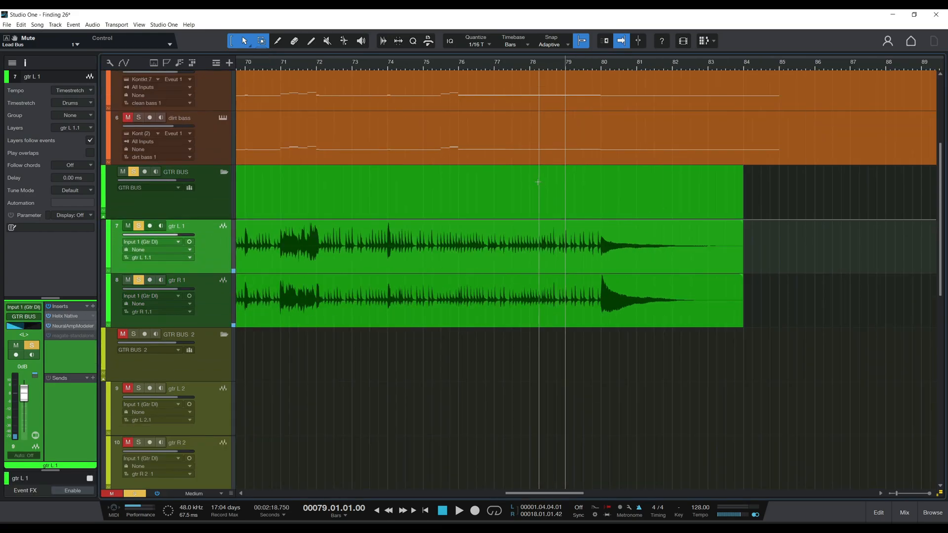
left_click(440, 81)
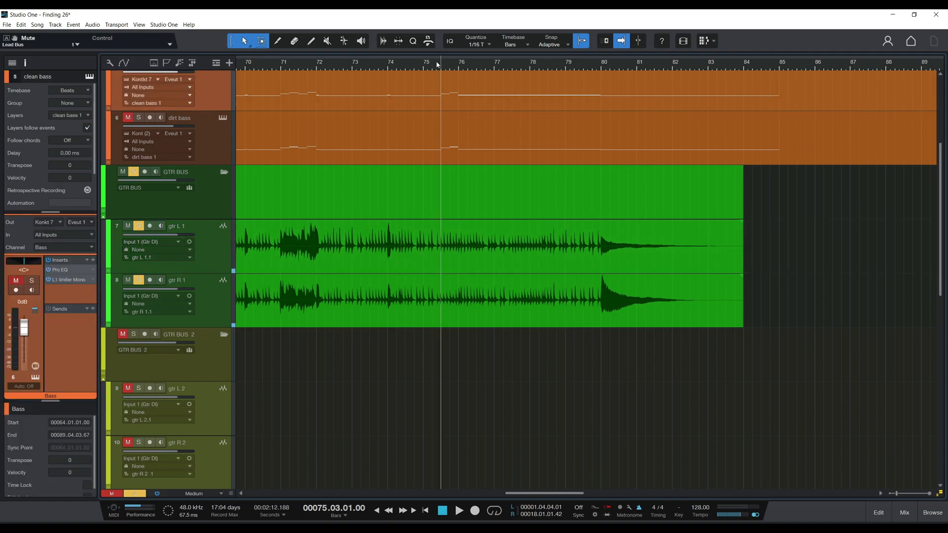
key("space")
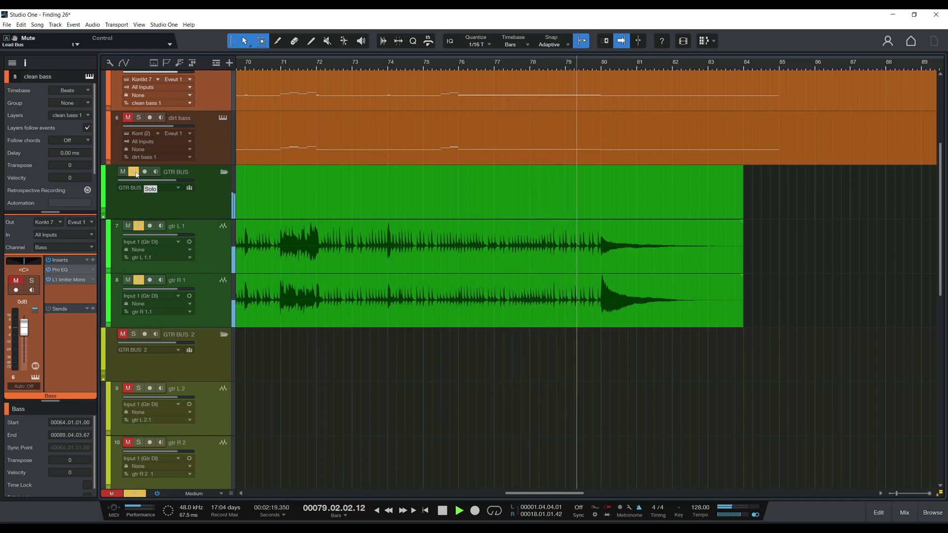
key("space")
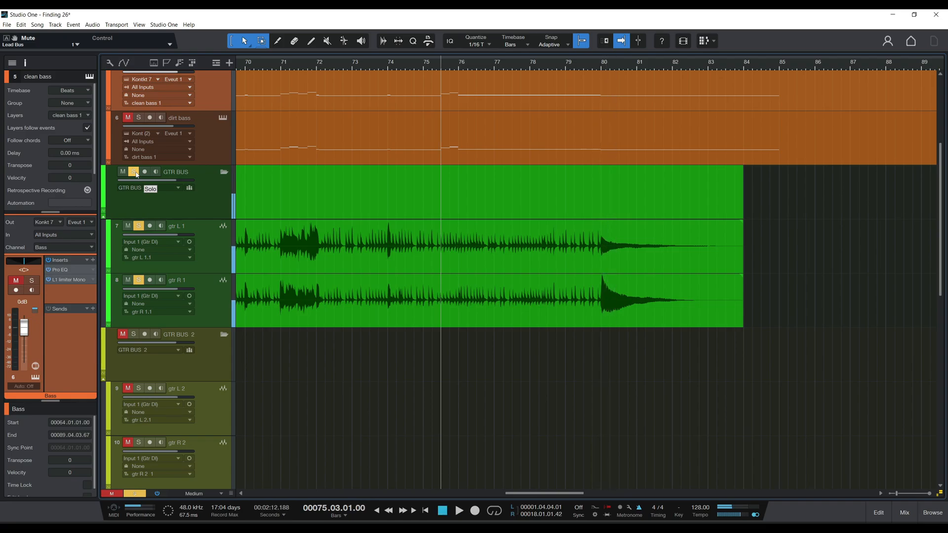
Step: Play the guitar ending from bar 78 beat 3, clear the GTR BUS solo during playback, select the bus, and stop
left_click(552, 71)
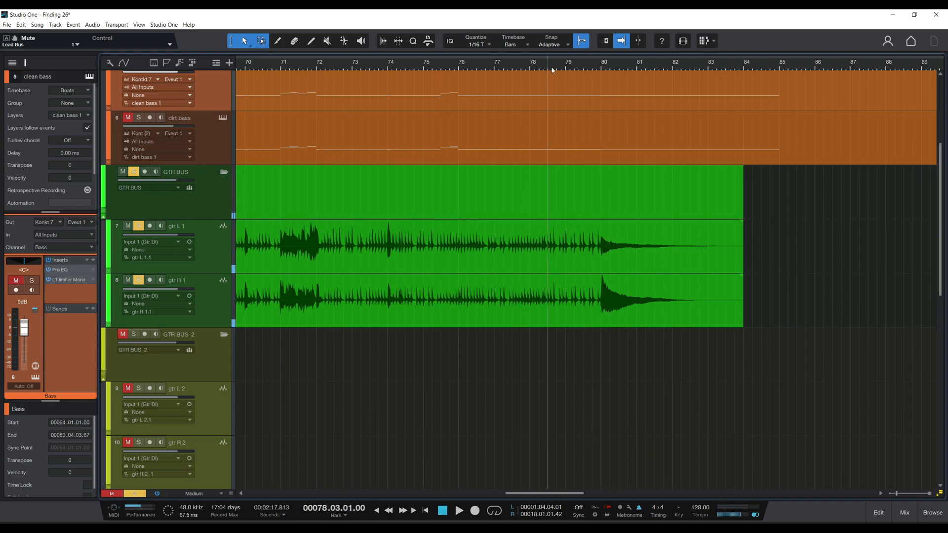
key("space")
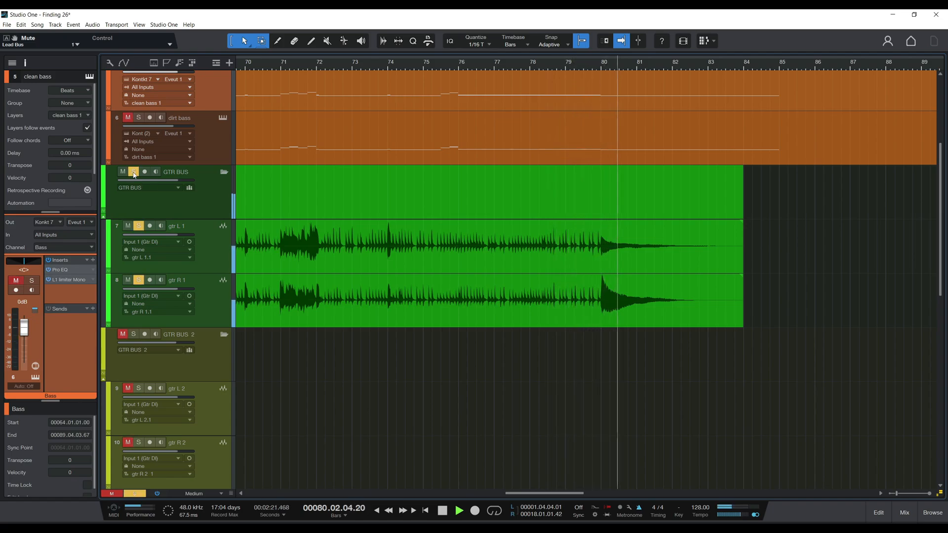
left_click(134, 172)
left_click(322, 211)
key("space")
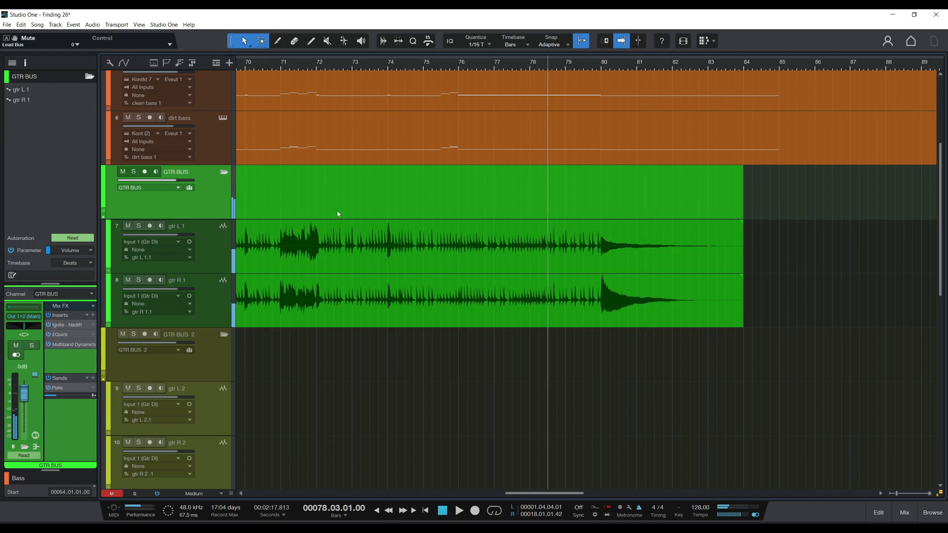
Step: Select the Thingy bus and place the playhead at bar 21 beat 3, just before its first event
key("w")
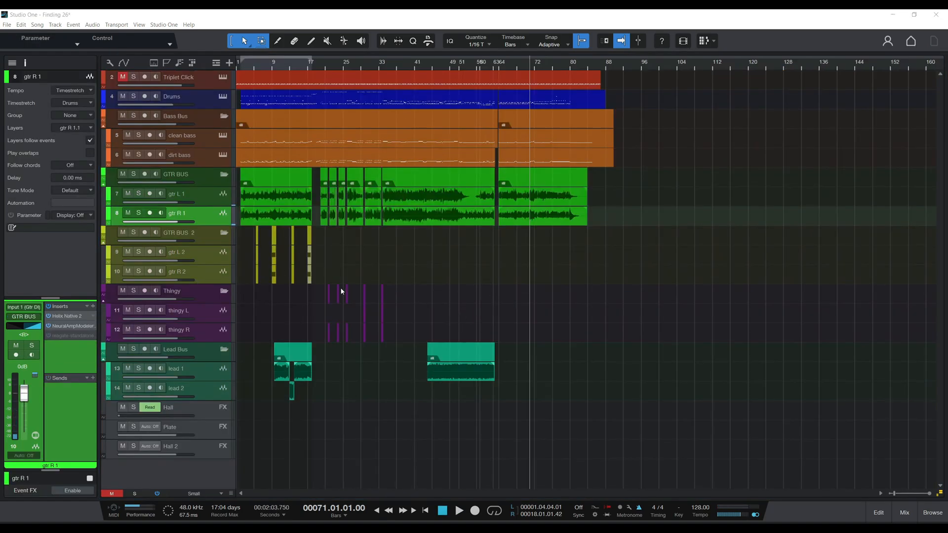
left_click(198, 297)
key("e")
key("e")
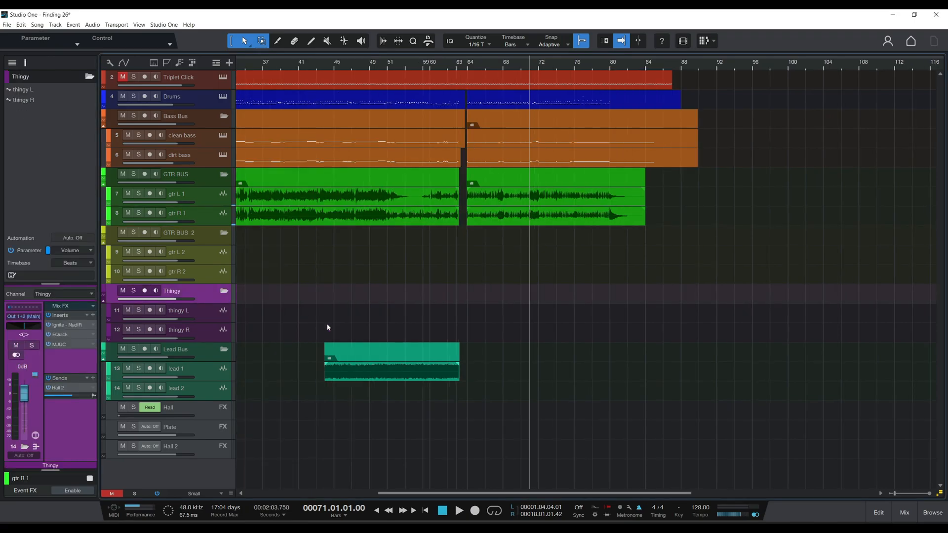
left_click_drag(494, 493, 359, 496)
left_click(332, 66)
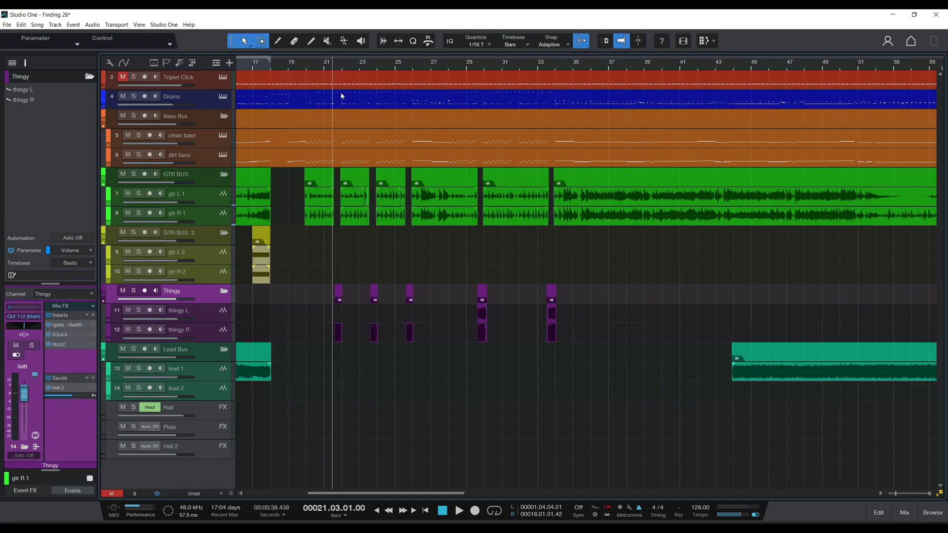
key("e")
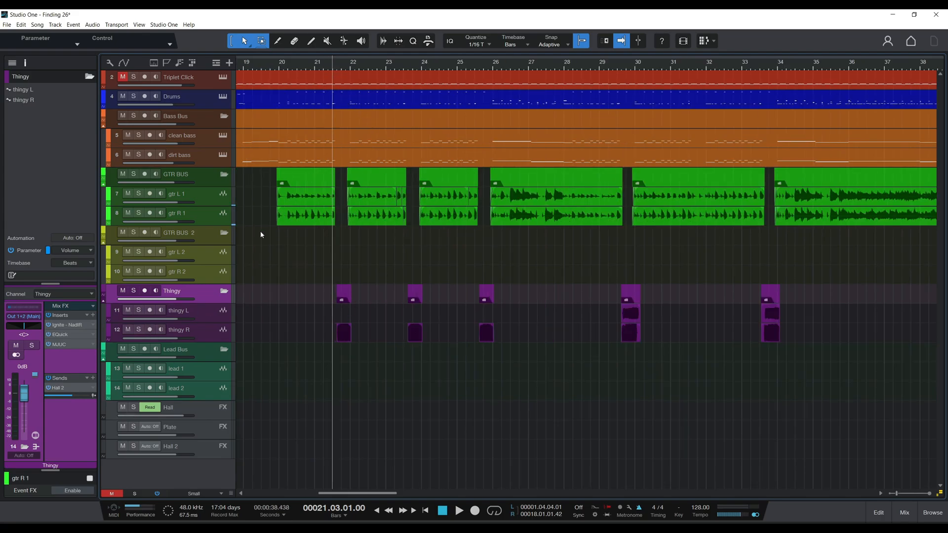
Step: Transform the rendered thingy R track back to realtime audio with its original inserts
left_click(212, 332)
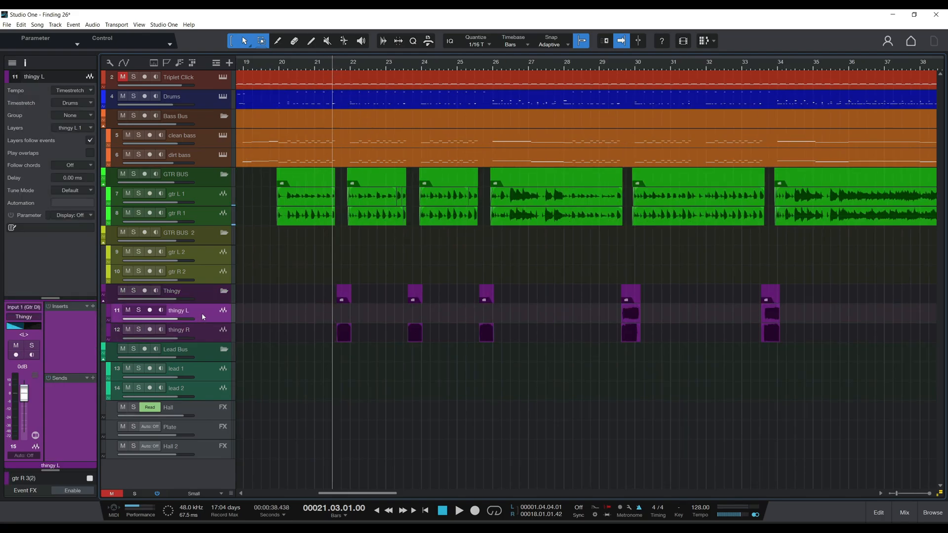
right_click(210, 330)
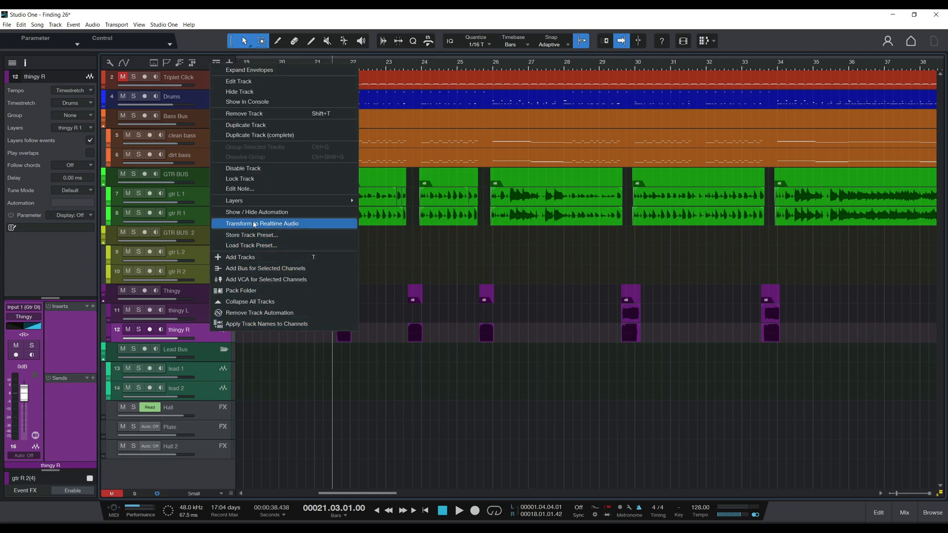
left_click(160, 316)
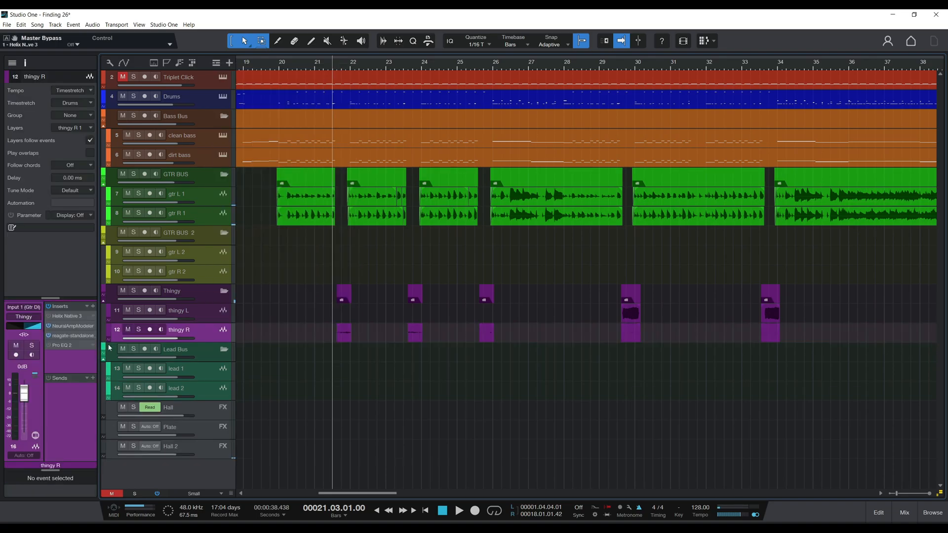
Step: Inspect thingy R's Neural Amp Modeler settings and its list of EVH 5150 amp models without changing the model, and close the plug-in
double_click(63, 327)
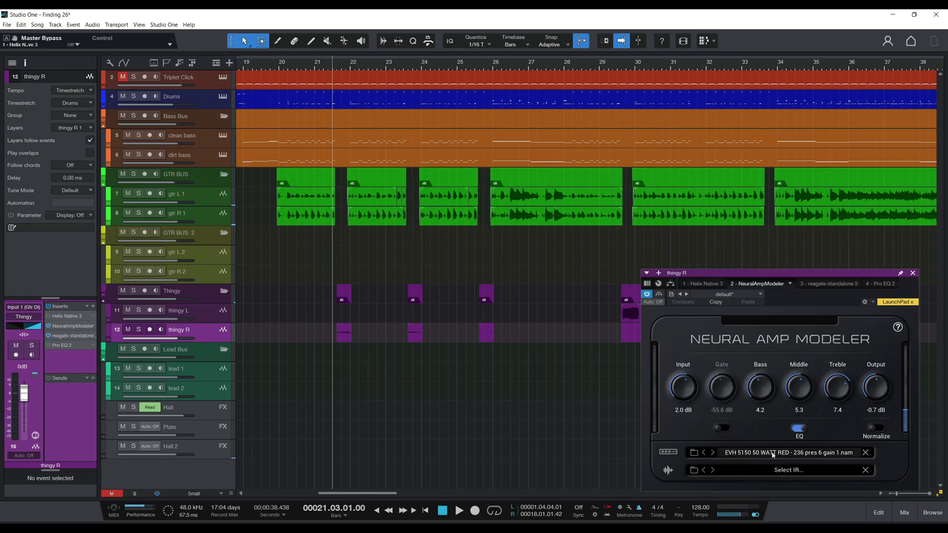
left_click_drag(765, 272, 557, 163)
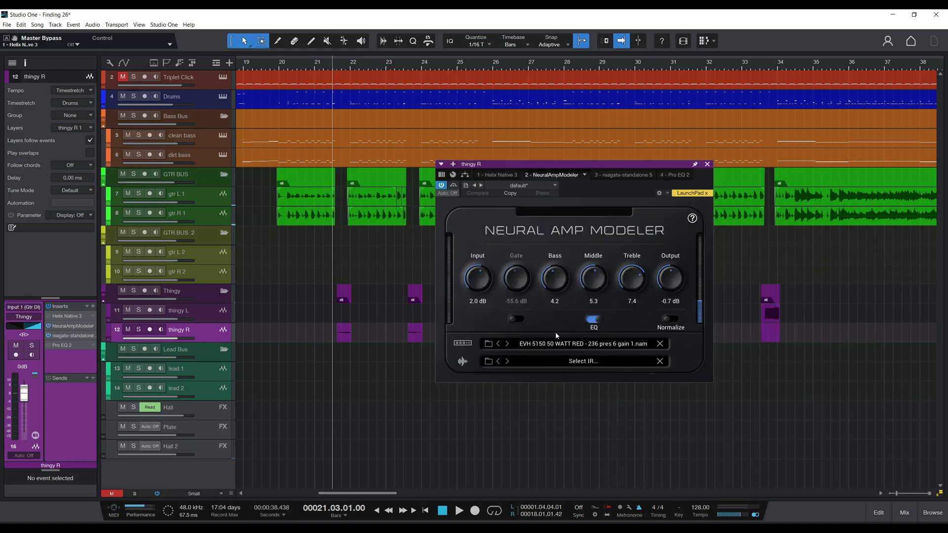
left_click(571, 344)
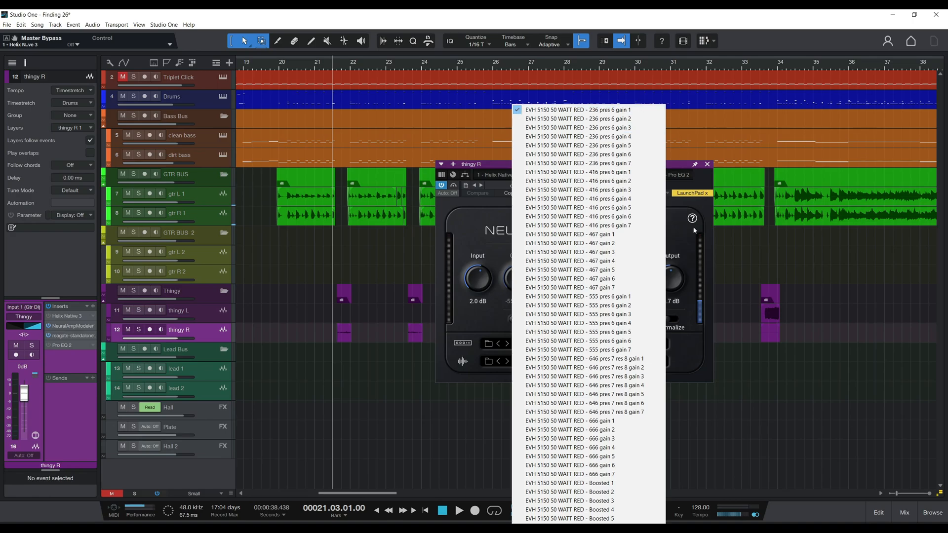
left_click(680, 233)
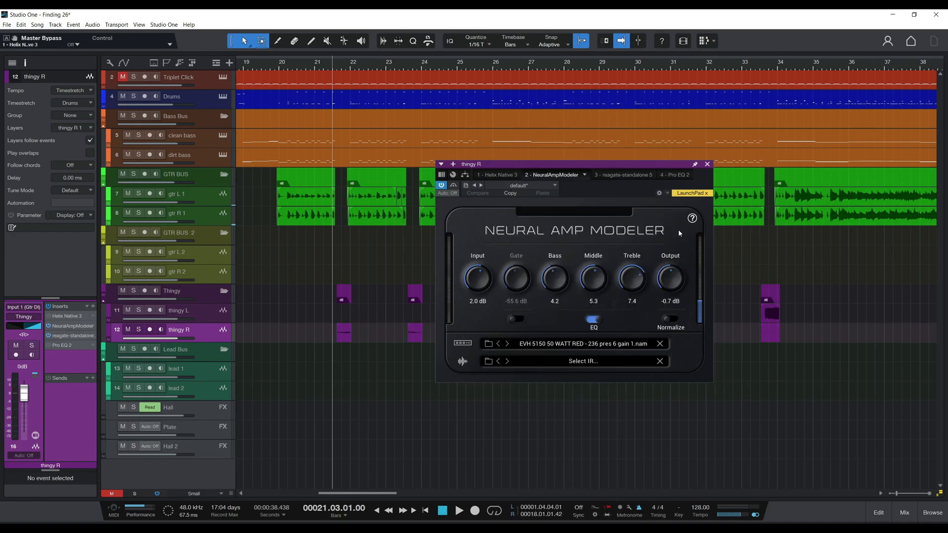
left_click(707, 165)
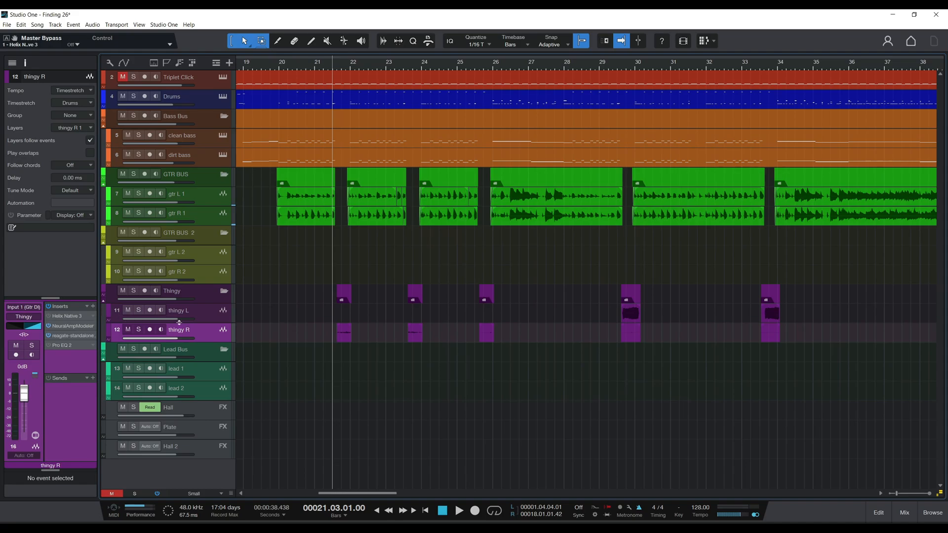
Step: Review the Thingy bus inserts one by one: Ignite NadIR, EQuick and MJUC, closing each after viewing
left_click(200, 295)
left_click(64, 325)
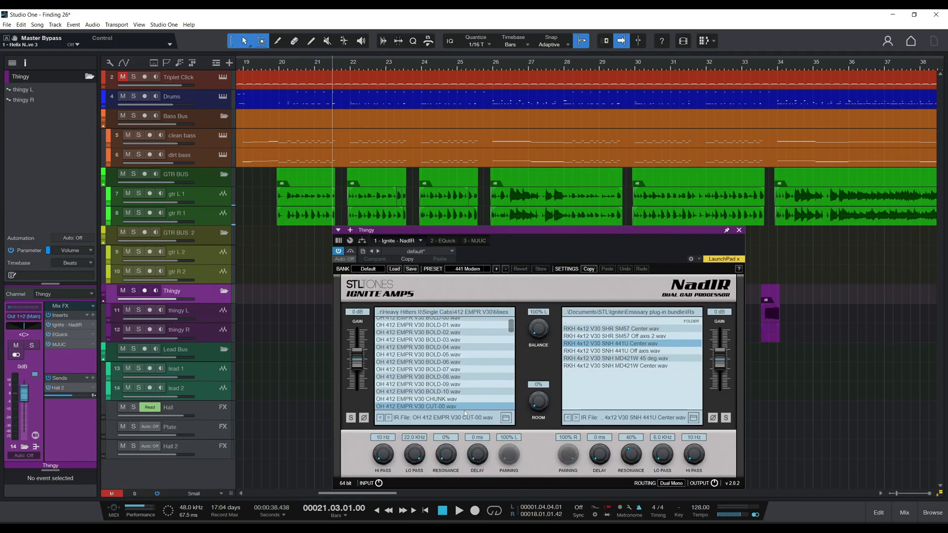
left_click(739, 230)
left_click(61, 335)
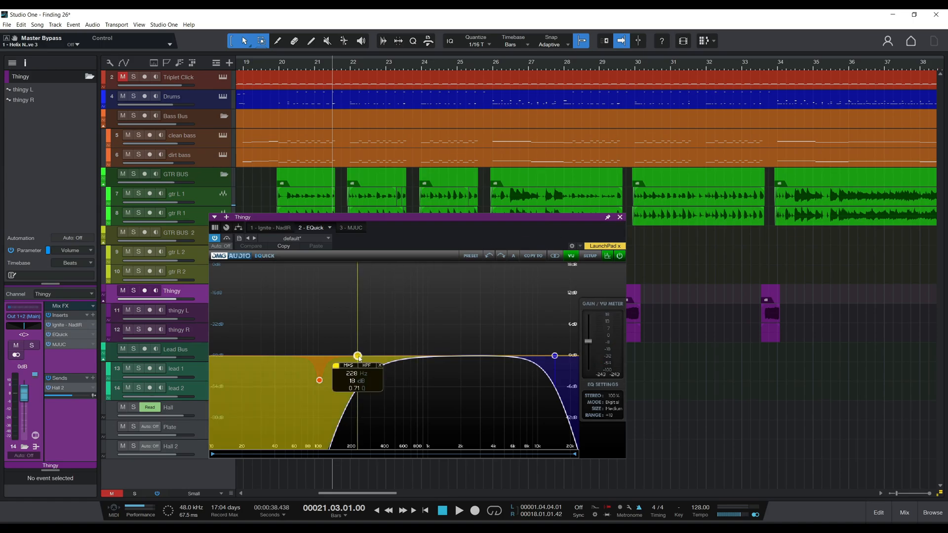
left_click(620, 218)
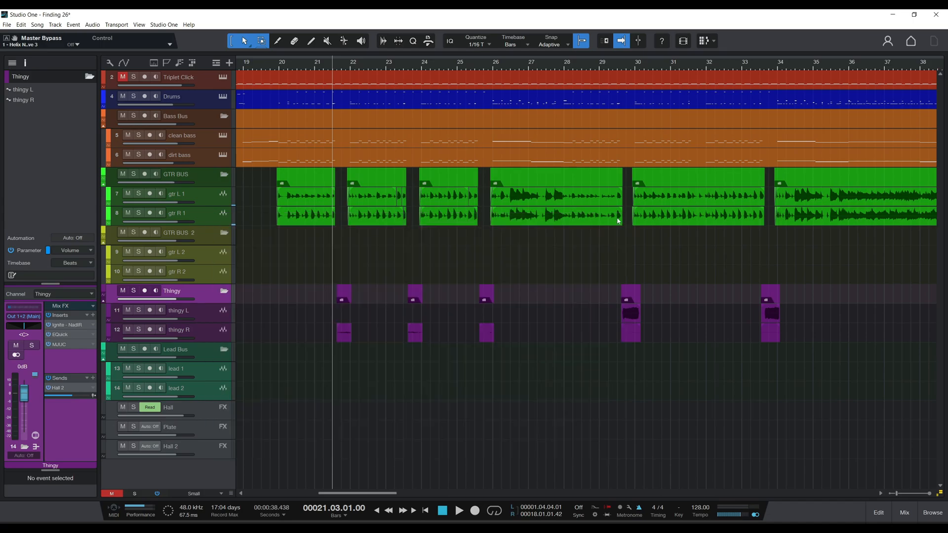
left_click(61, 344)
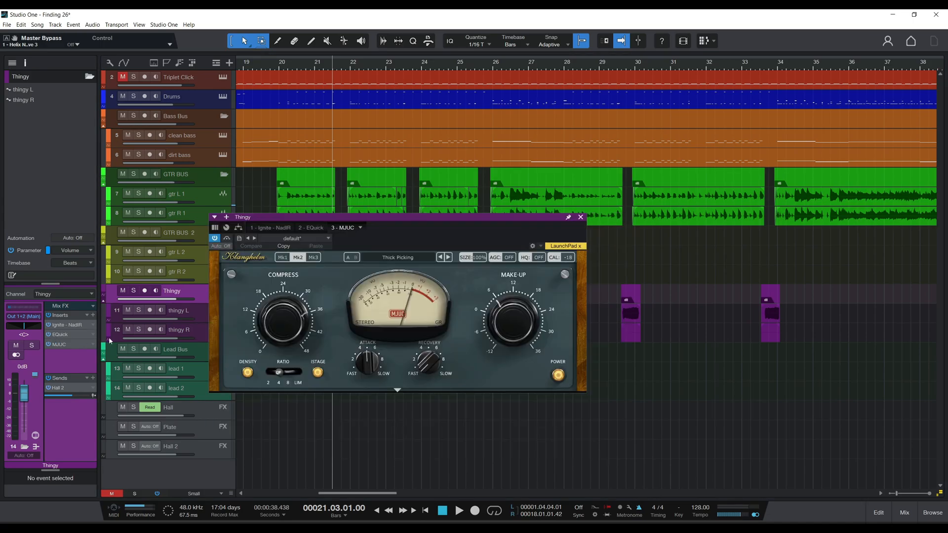
left_click(581, 218)
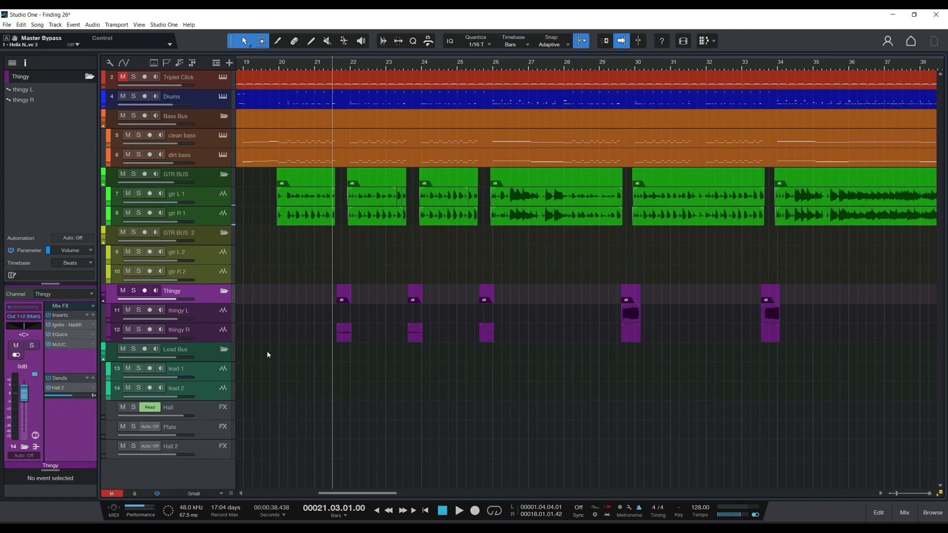
Step: Return thingy R to rendered audio, play from bar 21 beat 3, solo the Thingy bus during playback, and stop
left_click(221, 341)
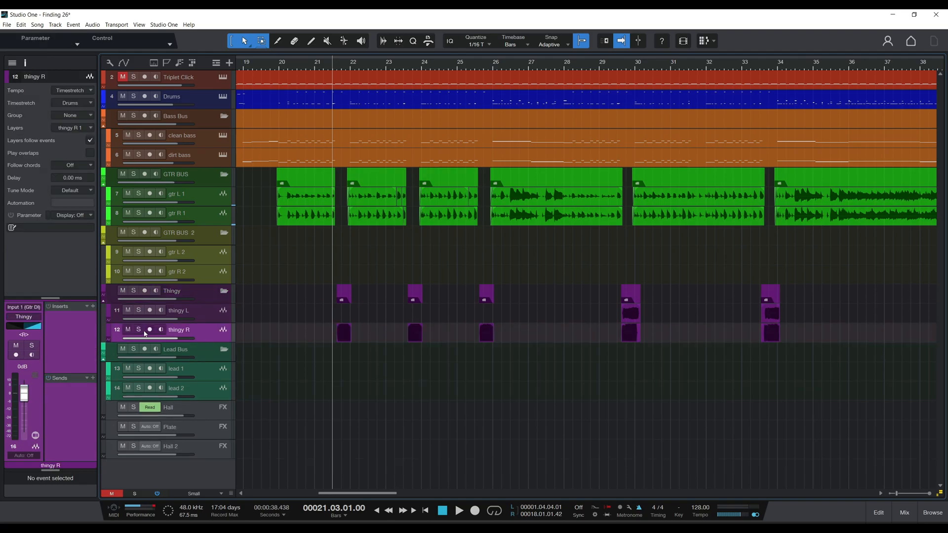
key("space")
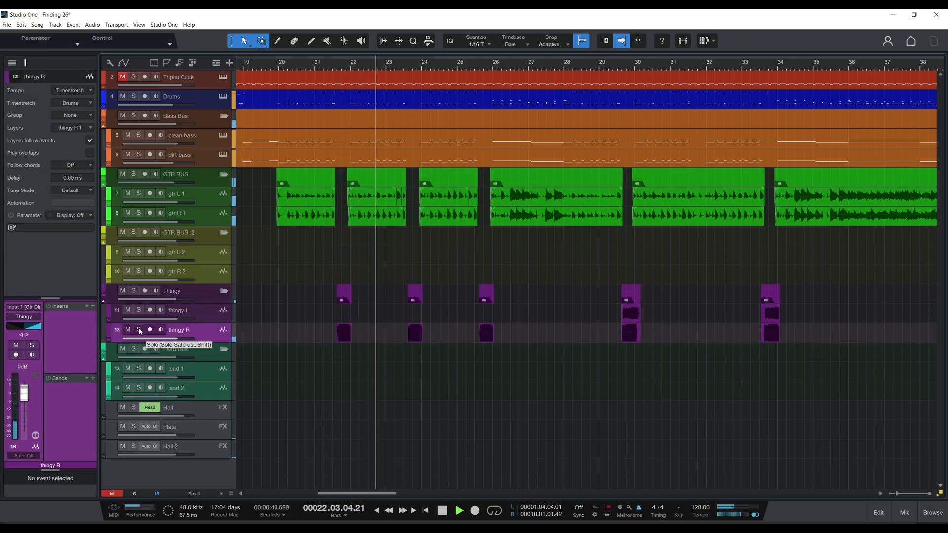
left_click(134, 291)
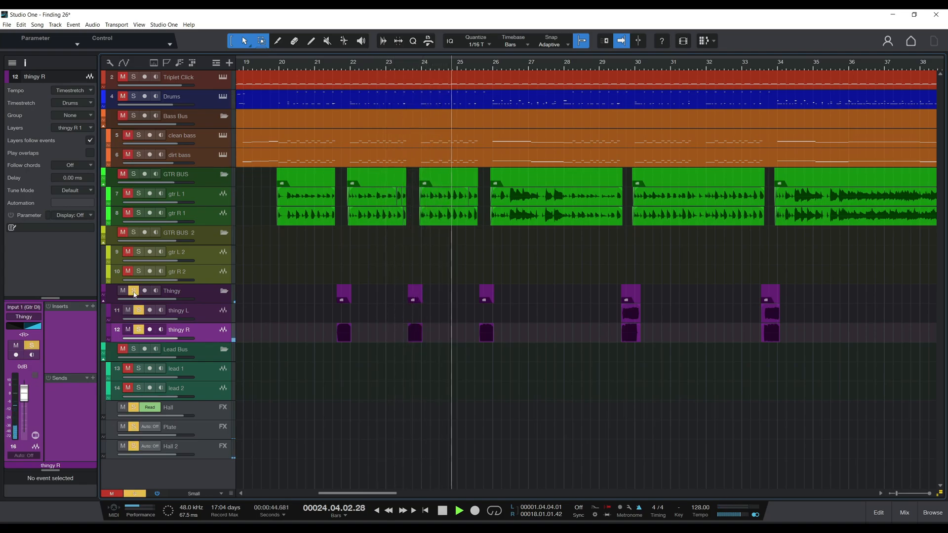
key("space")
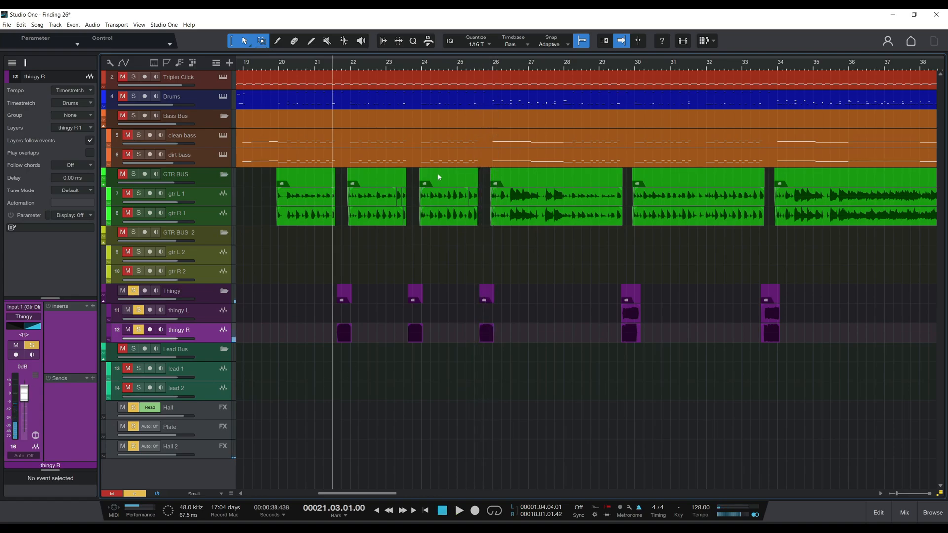
Step: Set the loop range to the third thingy R event, at bar 25 beat 3, and select the Thingy bus
left_click(491, 337)
key("p")
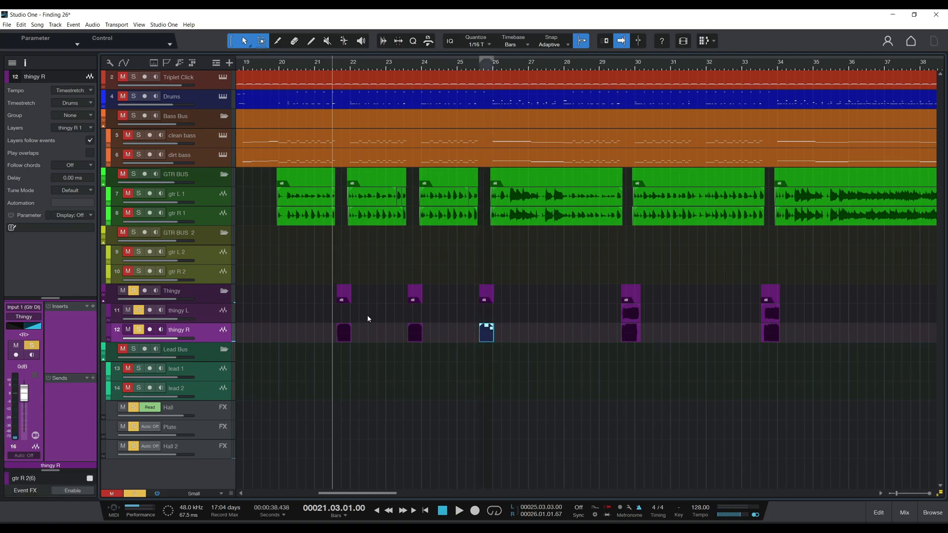
left_click(193, 295)
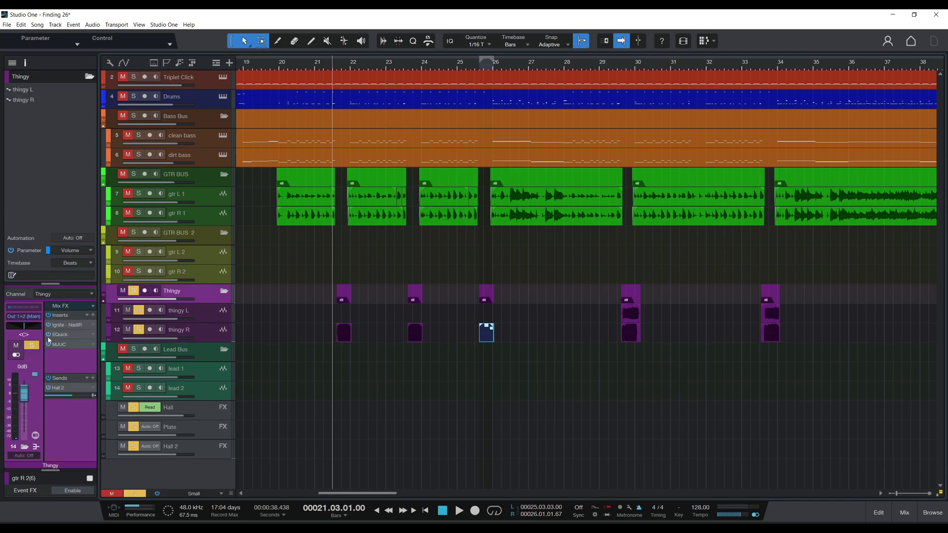
Step: Audition the soloed Thingy bus from bar 25 with EQuick bypassed and active, looping the event, and stop
key("space")
key("space")
left_click(470, 69)
key("space")
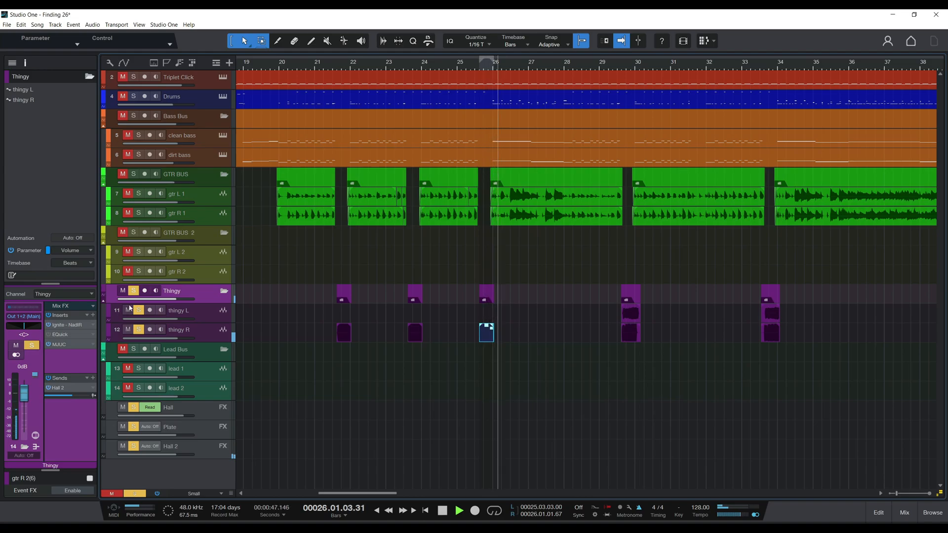
key("space")
key("space")
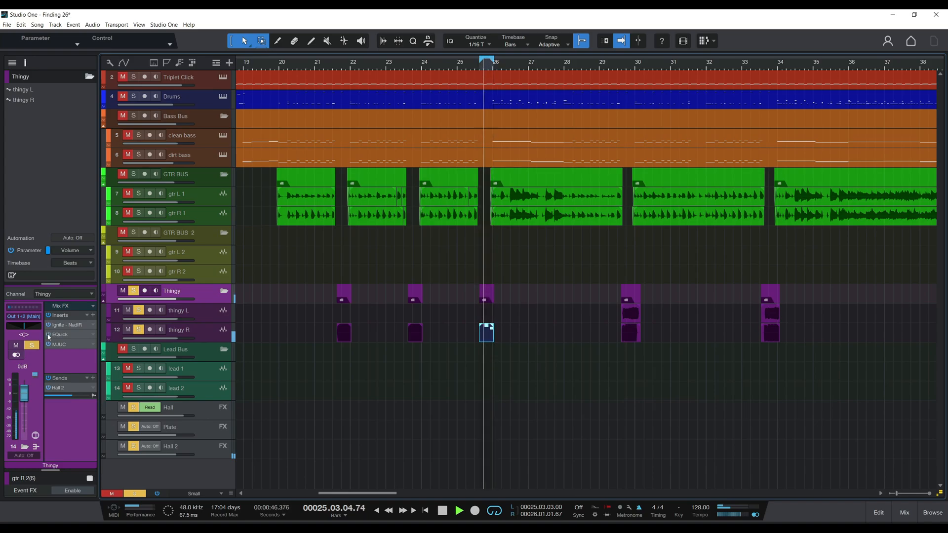
key("space")
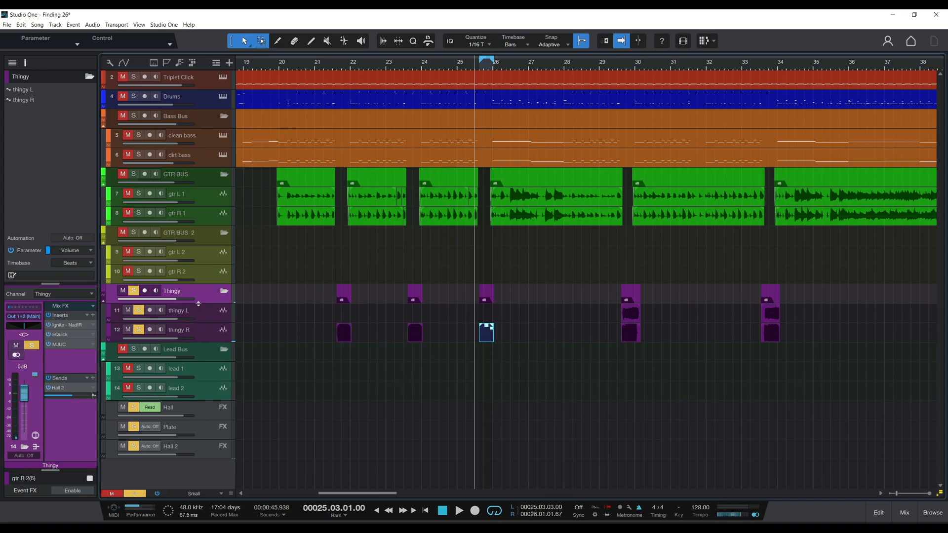
Step: Clear the Thingy bus solo, place the playhead at bar 29 beat 3, and select thingy R
left_click(133, 291)
key("w")
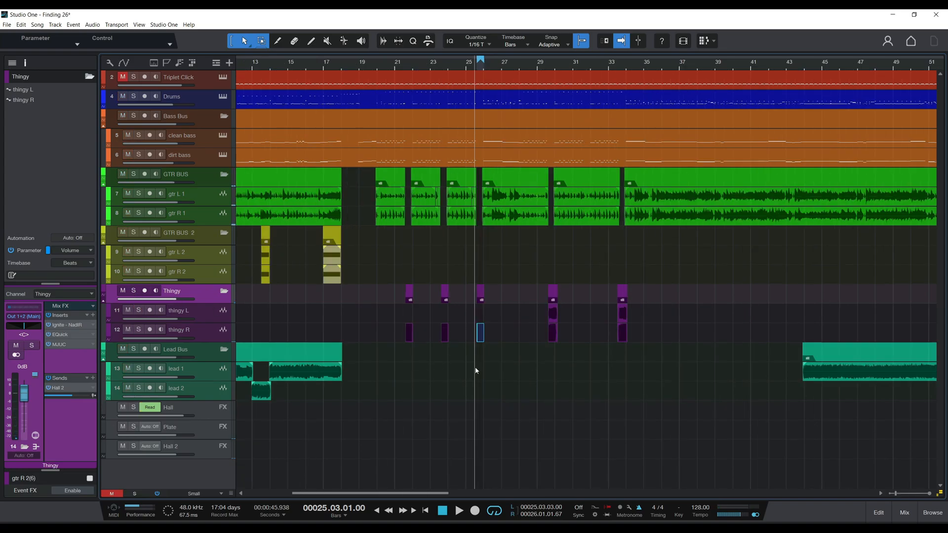
left_click(552, 66)
key("e")
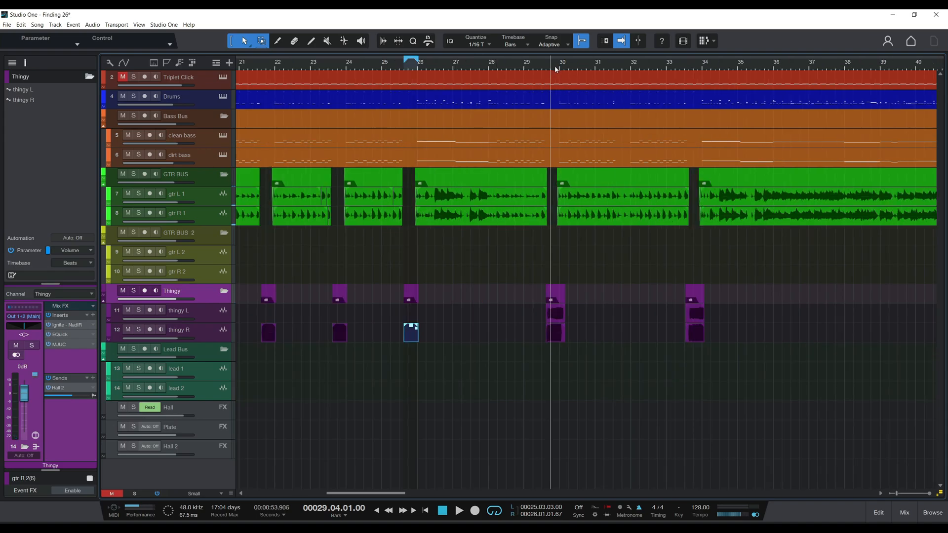
left_click(542, 67)
left_click(205, 339)
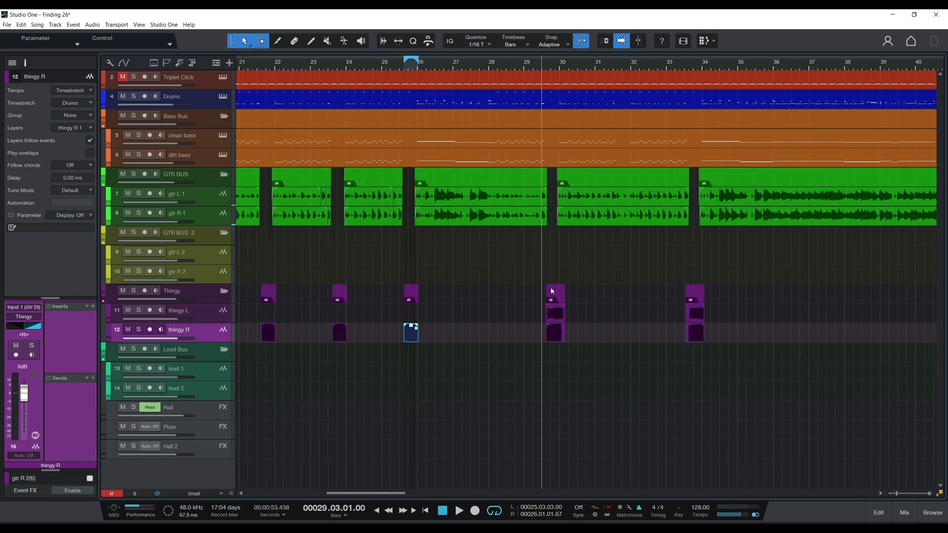
Step: Compare the Thingy parts in the full mix by playing from bar 25 beat 2 and from bar 29 beat 3
key("space")
key("space")
left_click(394, 63)
key("space")
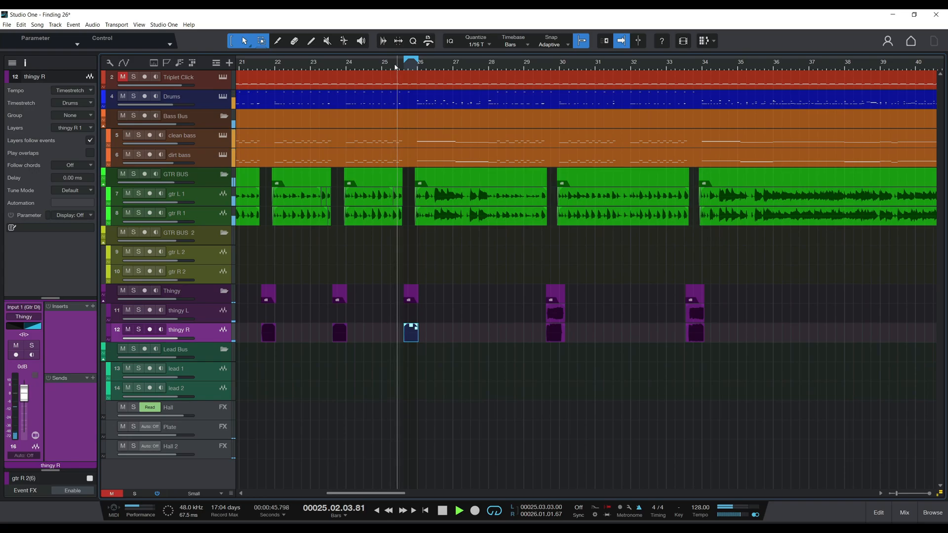
key("space")
left_click(541, 65)
key("space")
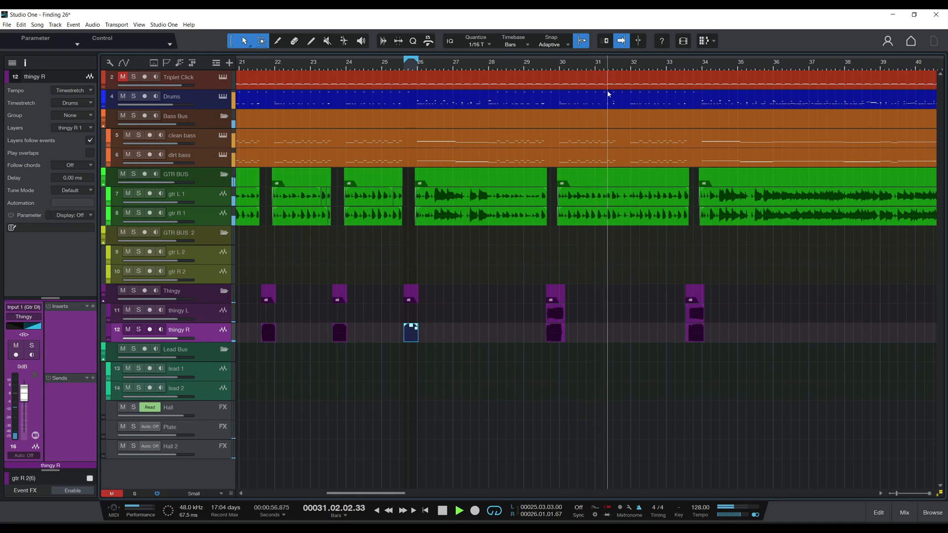
key("space")
Step: Review the whole arrangement with the tracks' automation envelopes displayed, and hide the envelopes again
key("w")
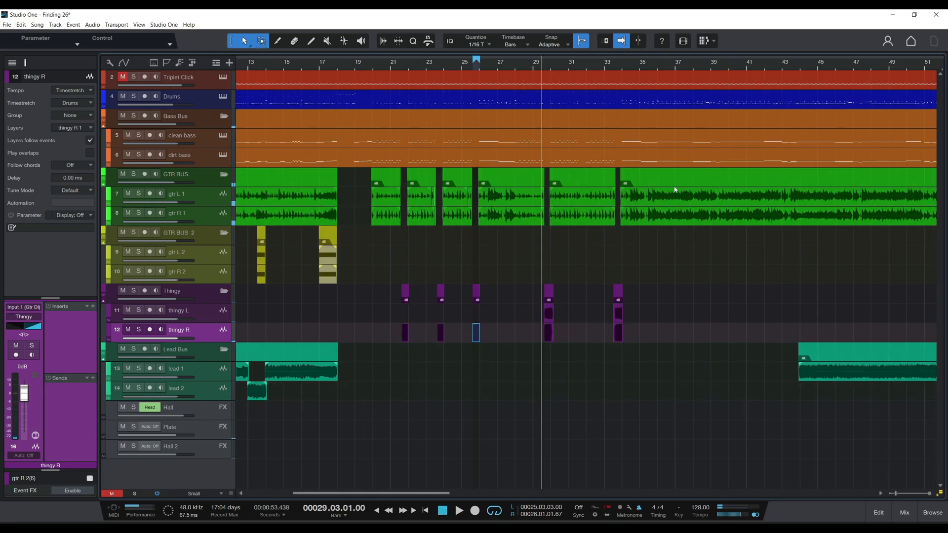
key("shift+w")
key("w")
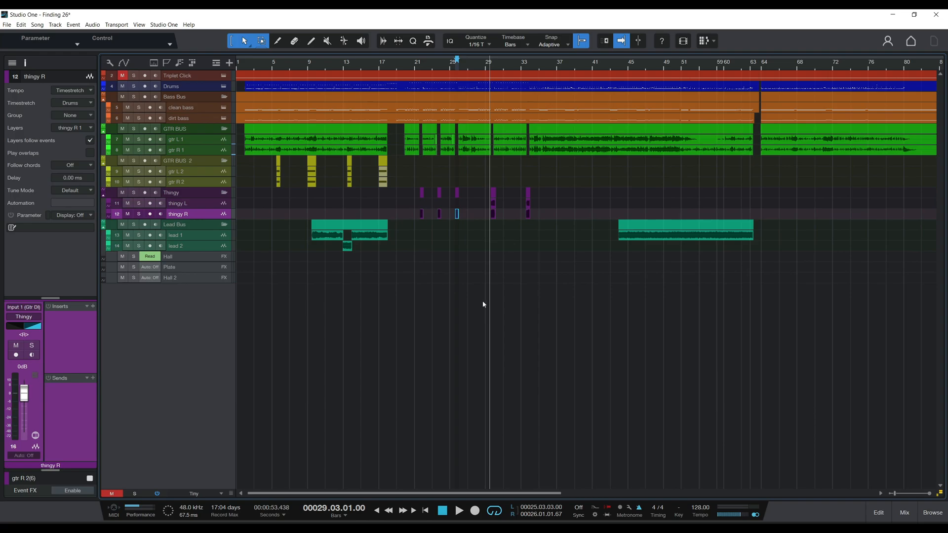
key("shift+e")
key("w")
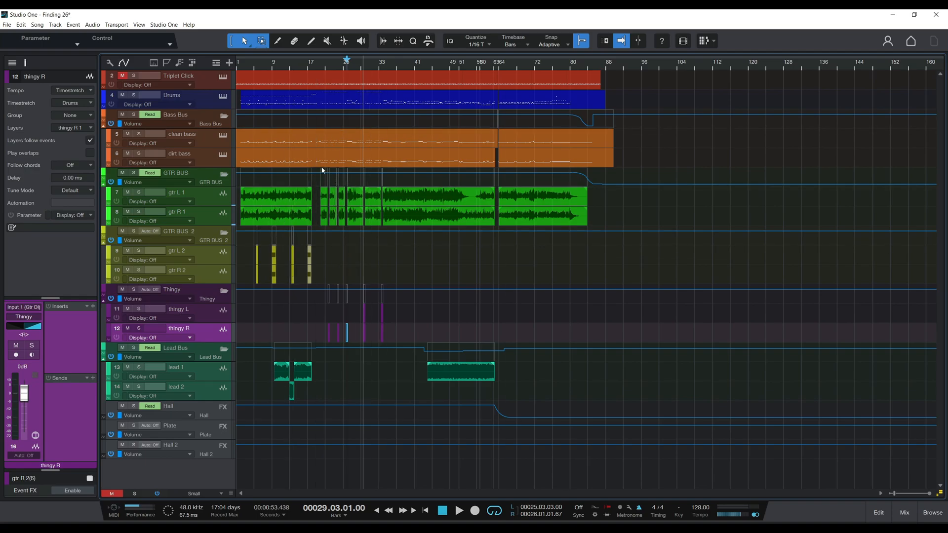
key("a")
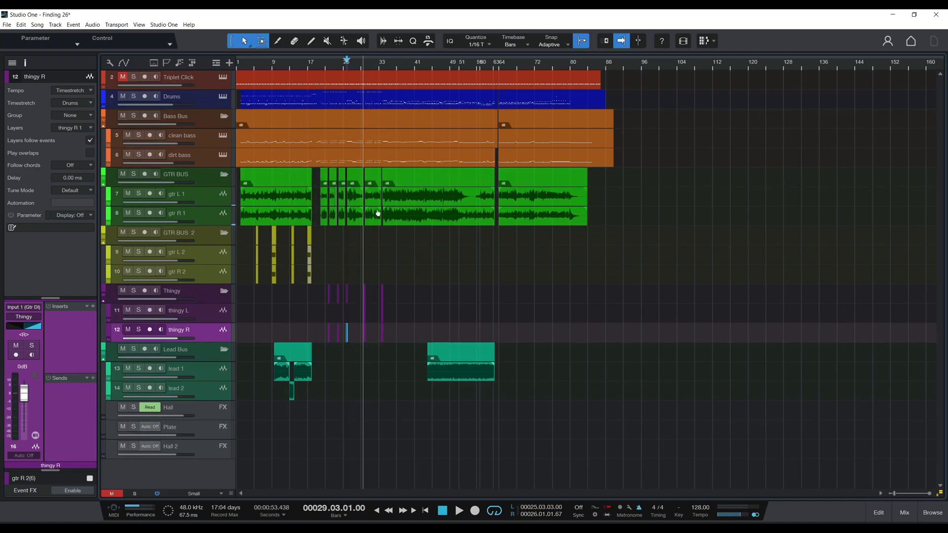
Step: Show the mixer and examine the Mixtool, VBC FG-Grey and Virtual Mix Rack inserts on the Main output
key("F3")
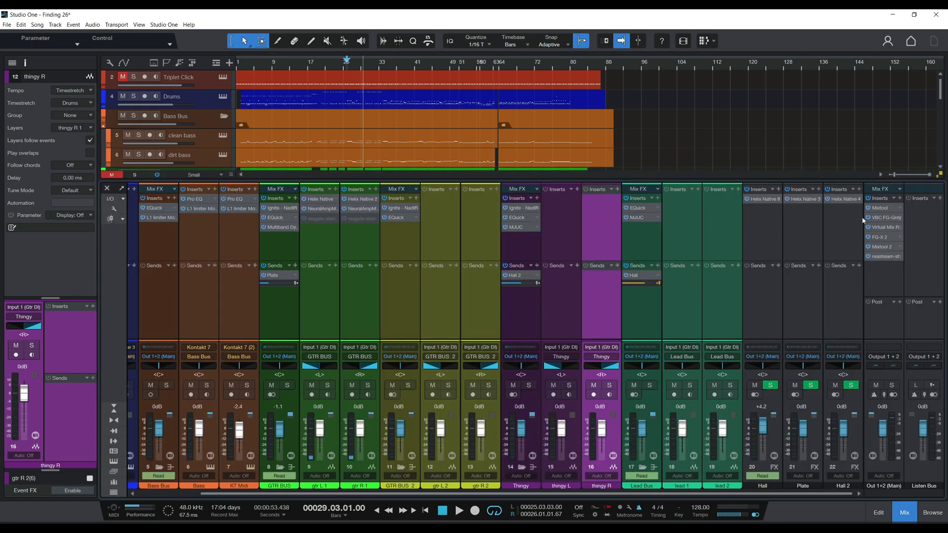
left_click(882, 209)
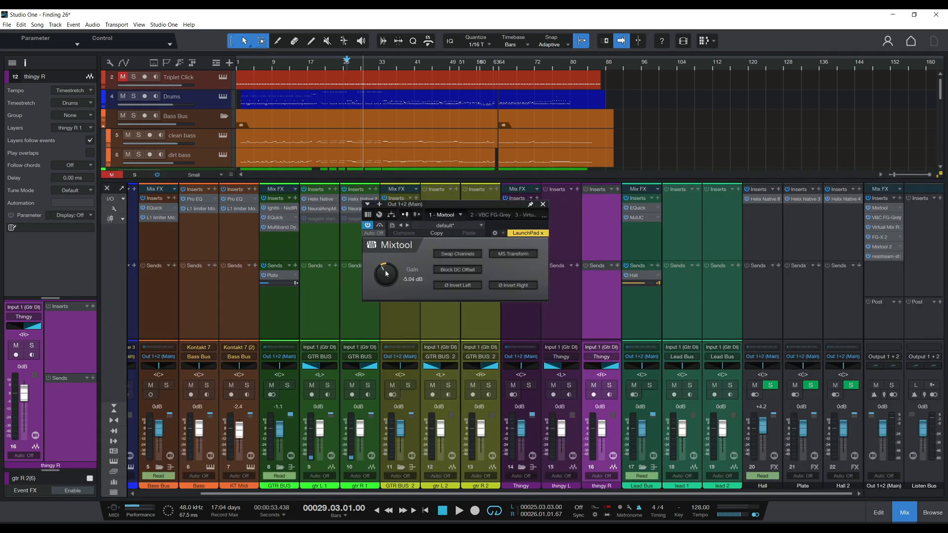
left_click(543, 204)
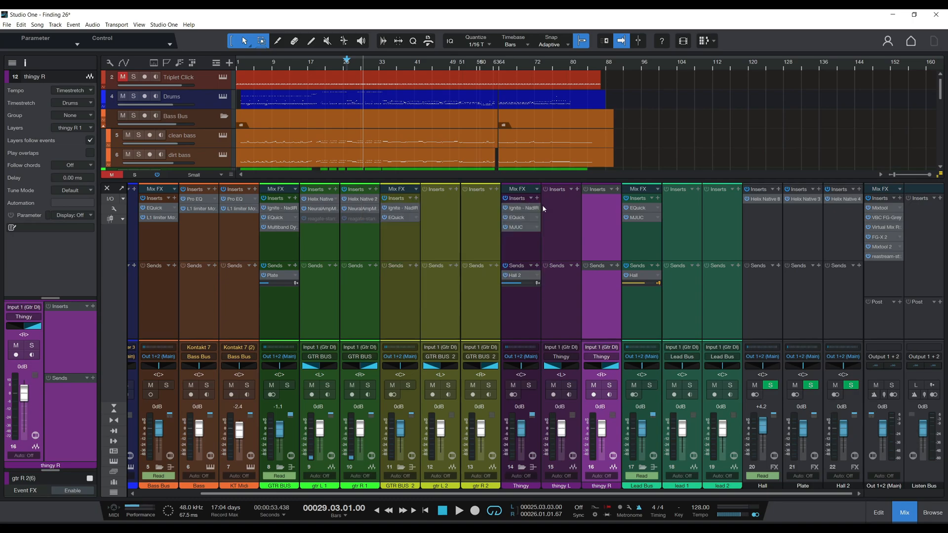
left_click(887, 218)
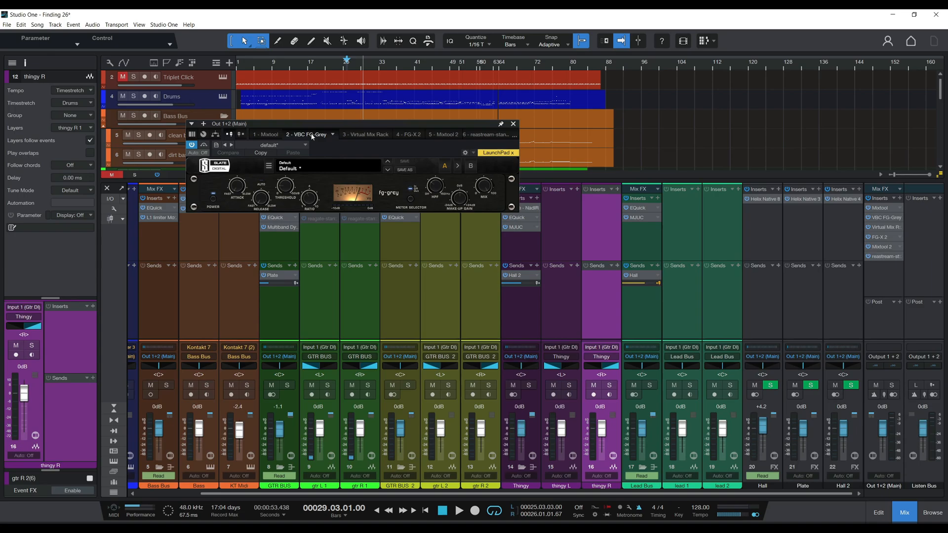
left_click(364, 138)
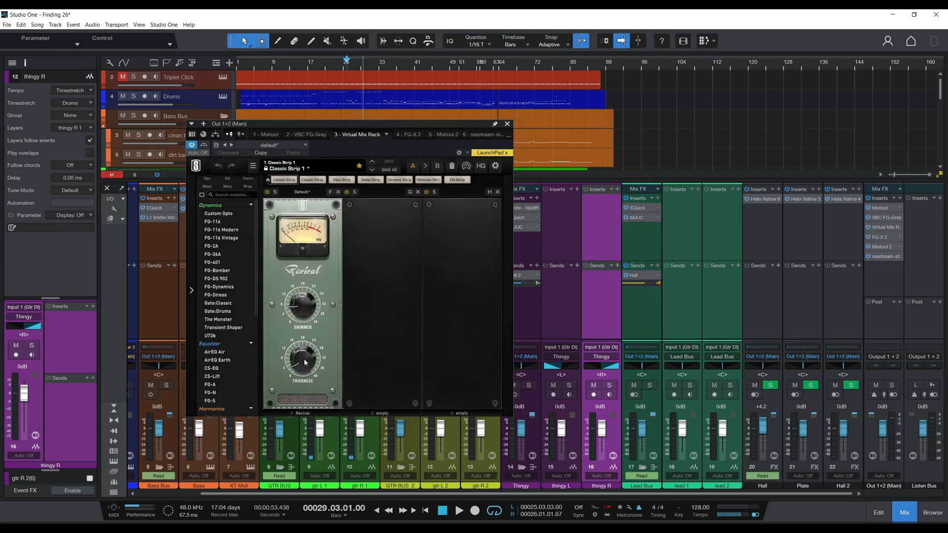
Step: Examine the settings of the Main output's remaining inserts: FG-X 2, Mixtool 2 and ReaStream
left_click(408, 134)
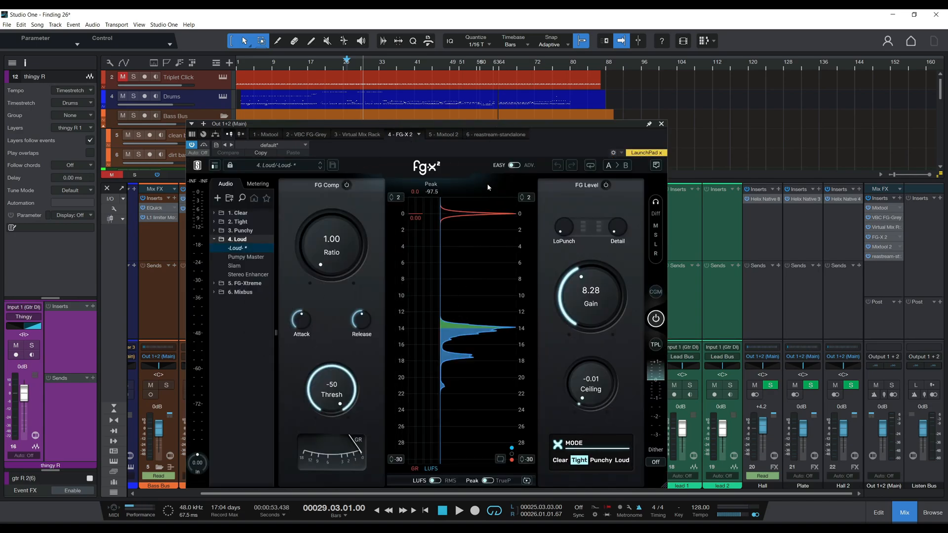
left_click_drag(441, 123, 431, 105)
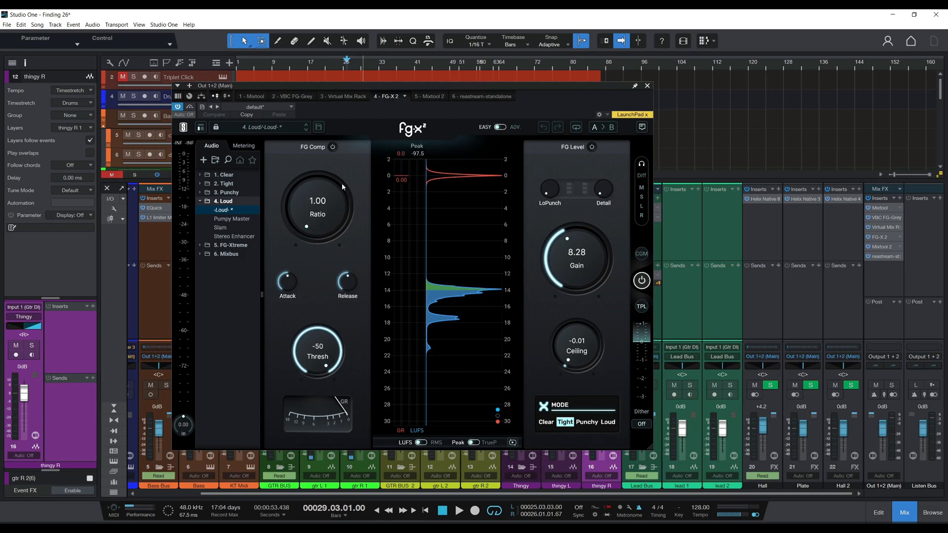
left_click(423, 96)
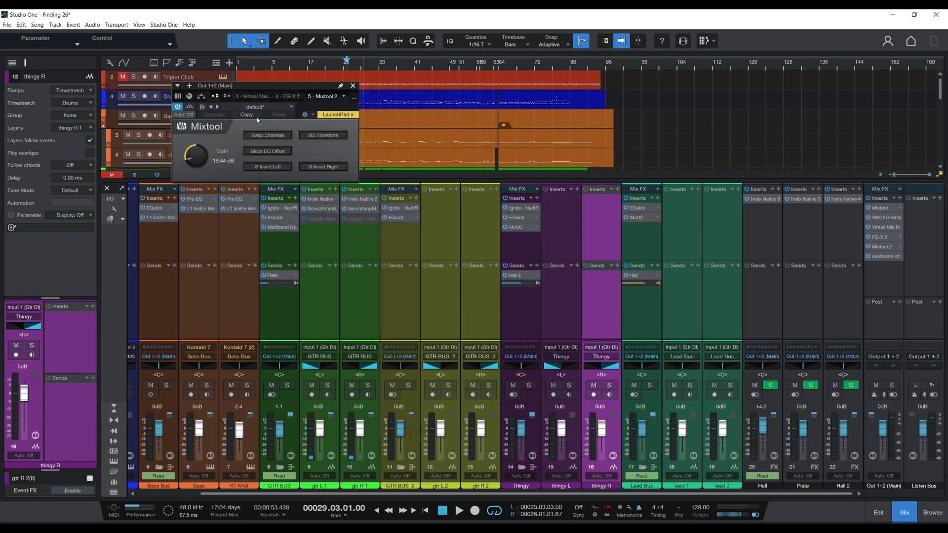
left_click(879, 257)
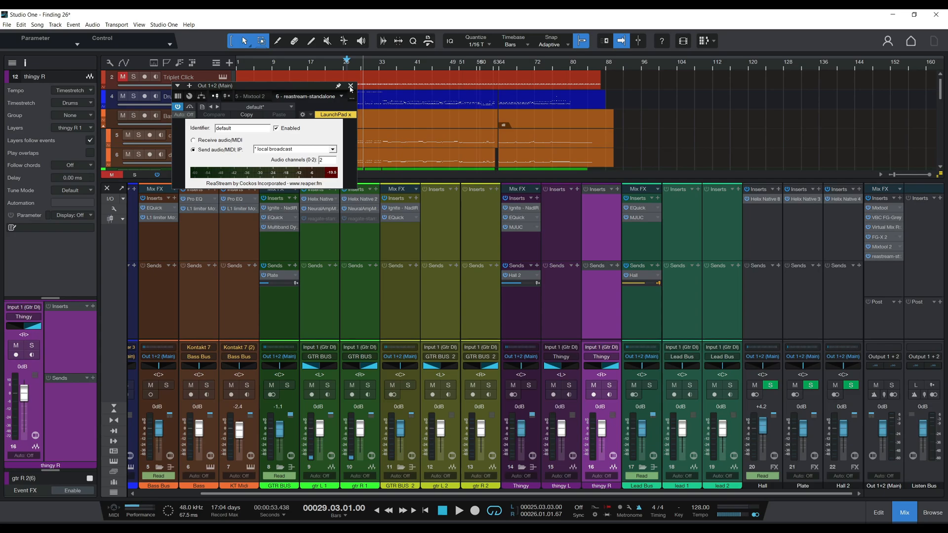